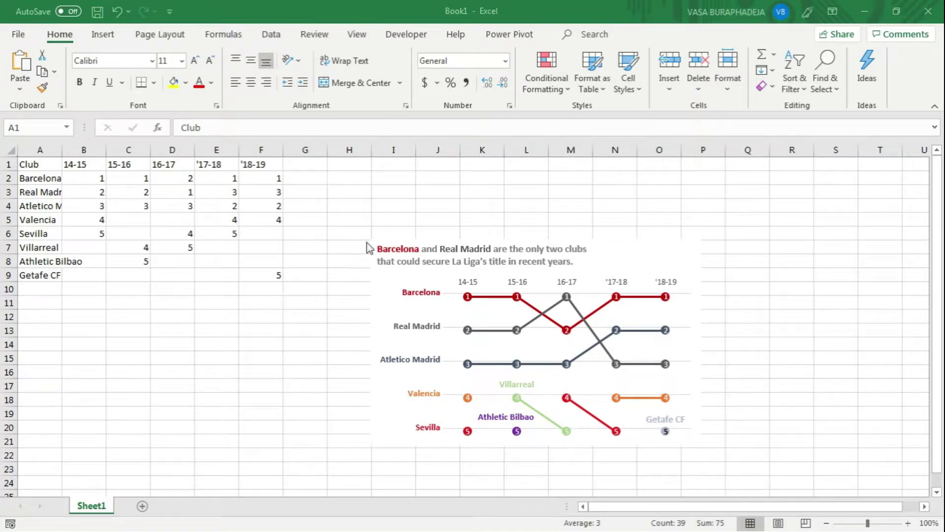
Step: Drag the finished example chart right past column U, clearing the space beside the rankings table
left_click(46, 178)
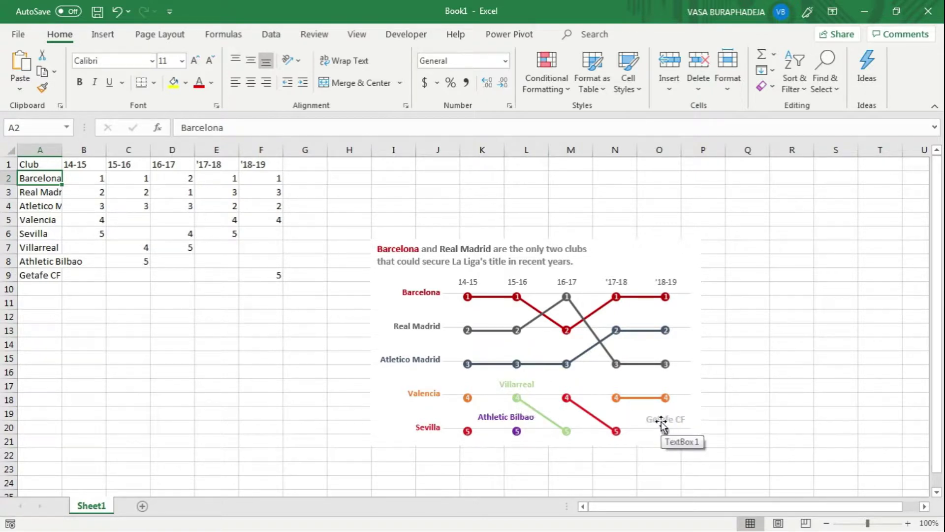
left_click(713, 414)
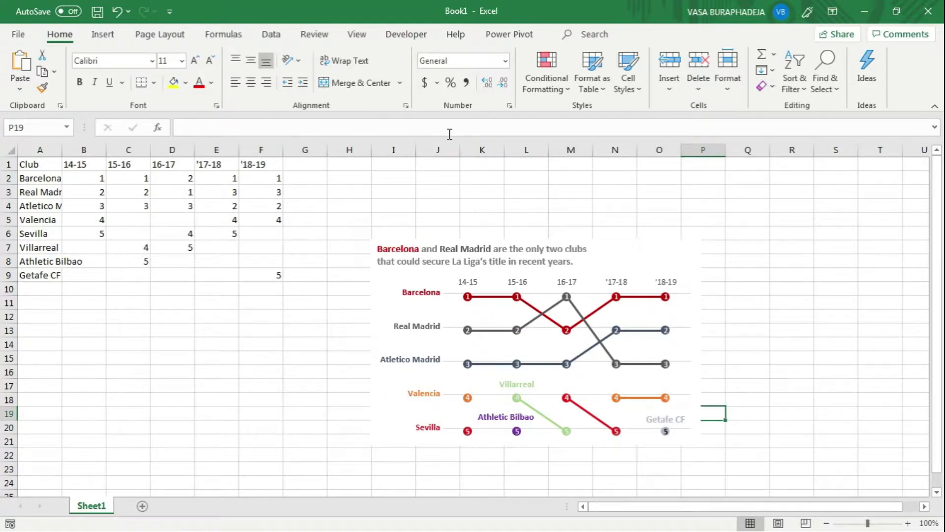
left_click(605, 248)
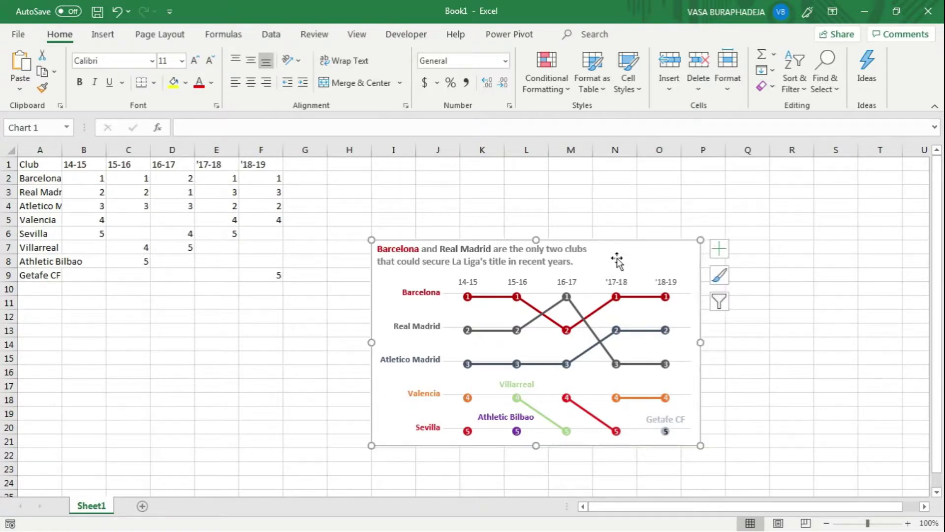
left_click_drag(630, 255, 916, 248)
left_click_drag(660, 277, 906, 297)
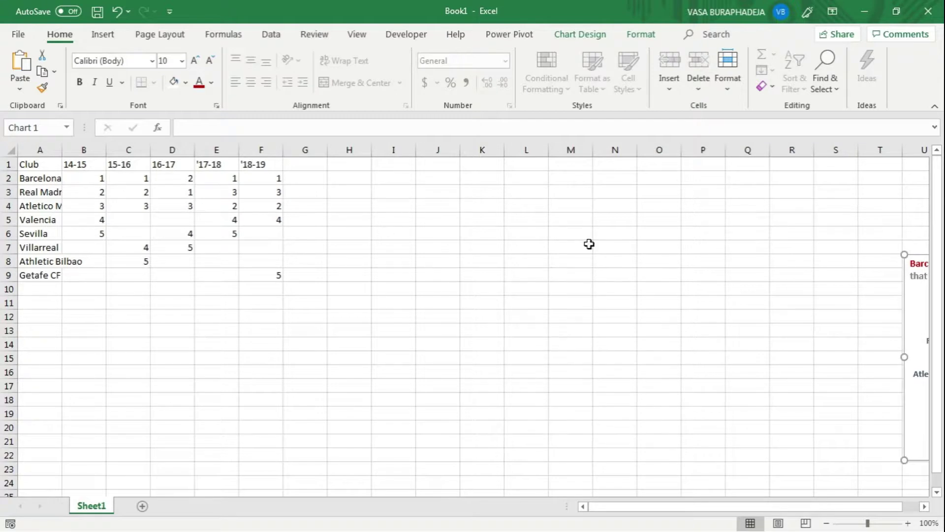
left_click(79, 164)
Step: Insert a Line with Markers chart from A1:F9 and switch rows/columns so seasons run across
left_click_drag(22, 164, 257, 272)
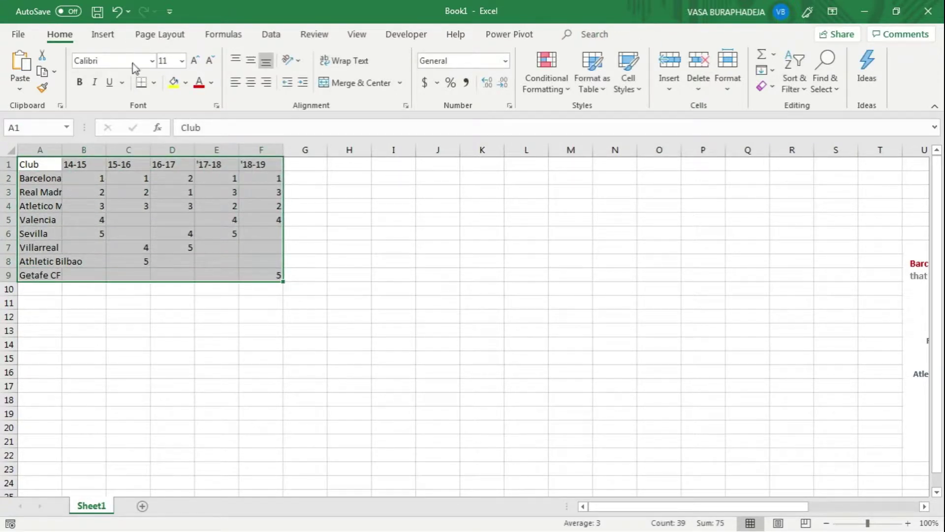
left_click(103, 34)
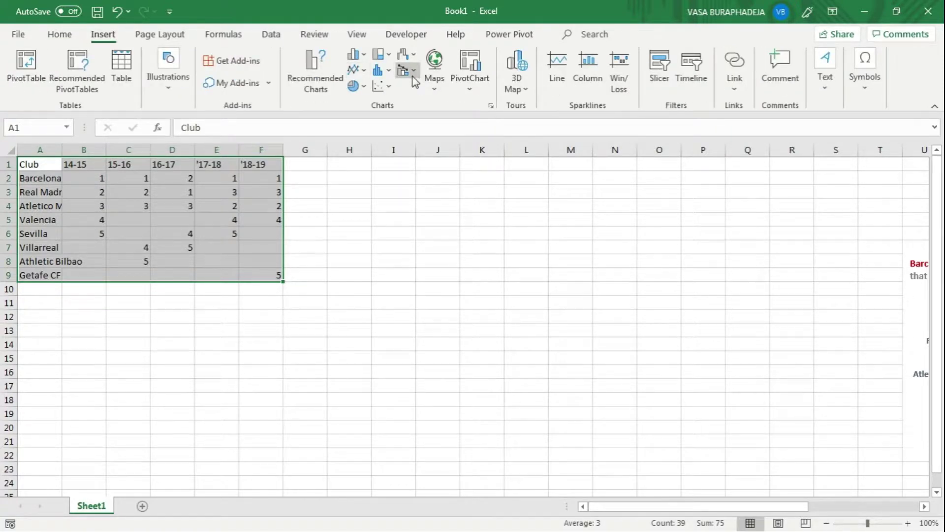
left_click(356, 72)
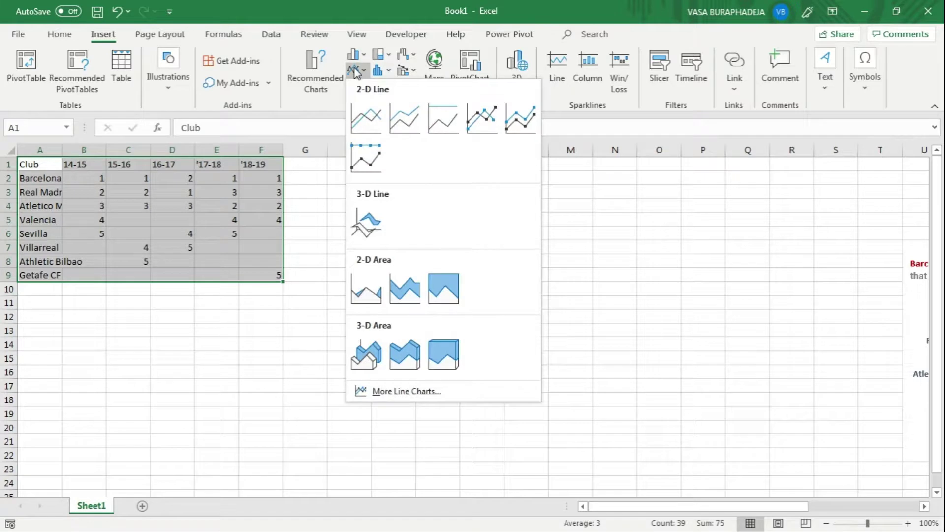
left_click(482, 121)
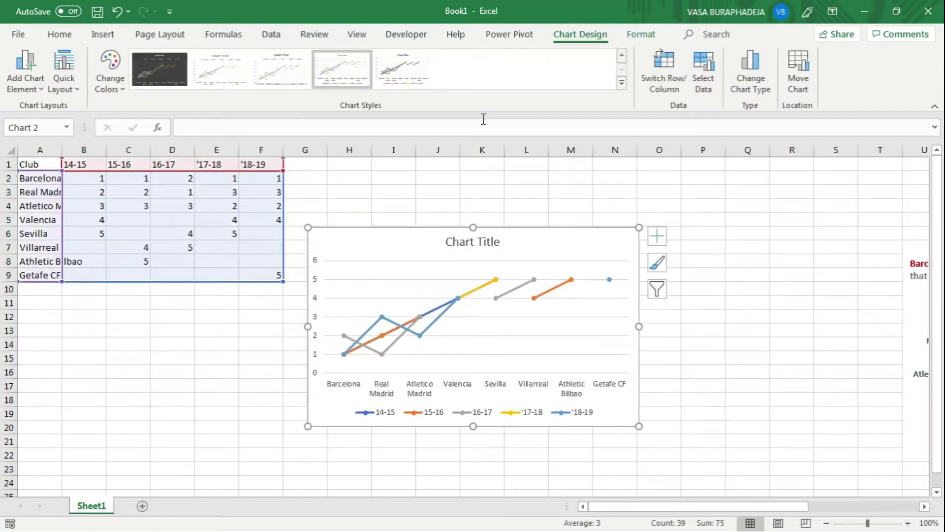
mouse_move(322, 242)
left_mouse_down()
mouse_move(359, 227)
mouse_move(349, 224)
left_mouse_up()
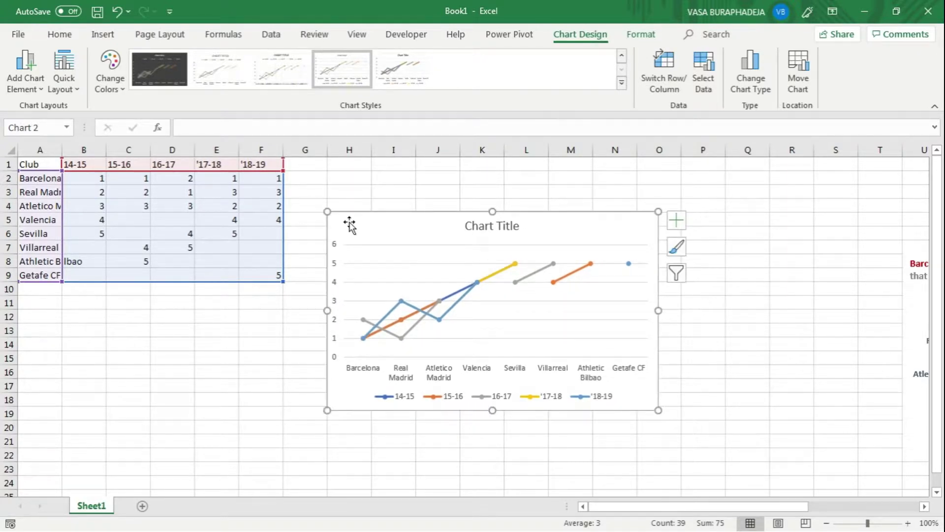
left_click(664, 71)
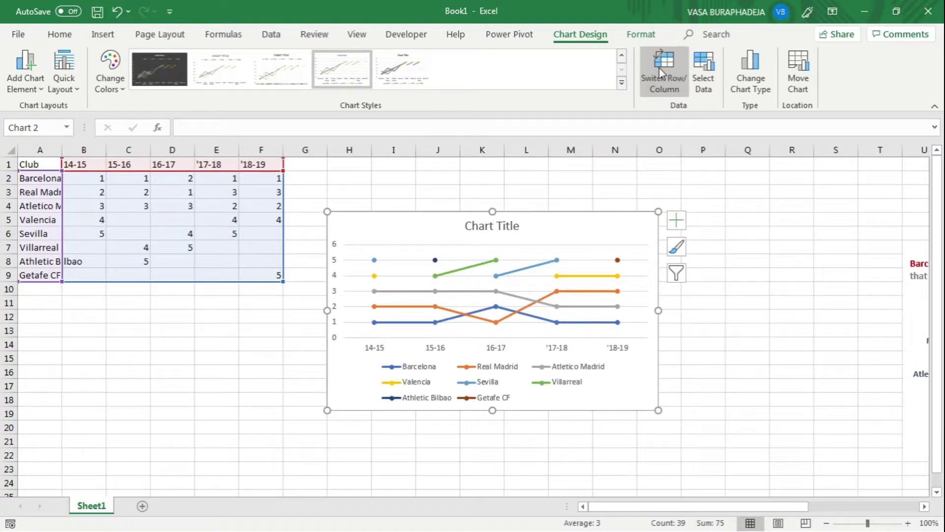
Step: Set the vertical rank axis to values in reverse order so rank 1 is at top
left_click(333, 245)
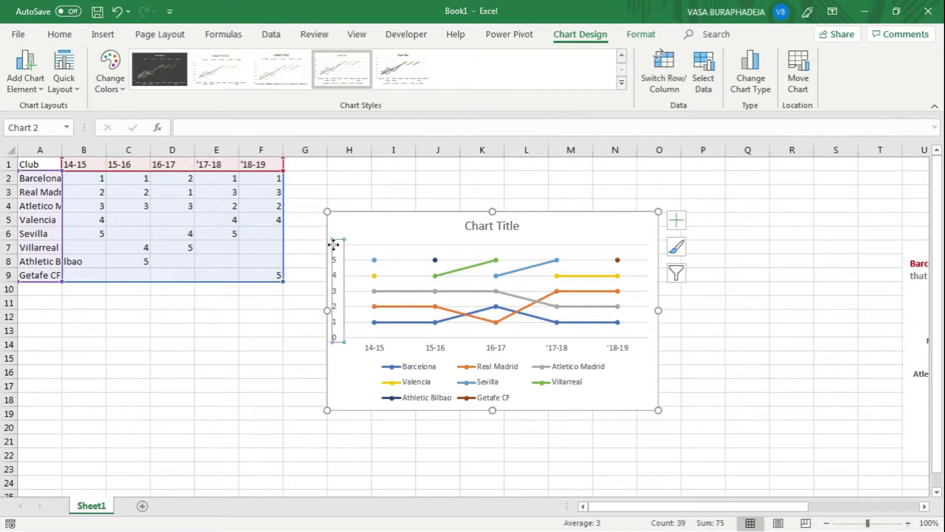
right_click(333, 245)
left_click(385, 412)
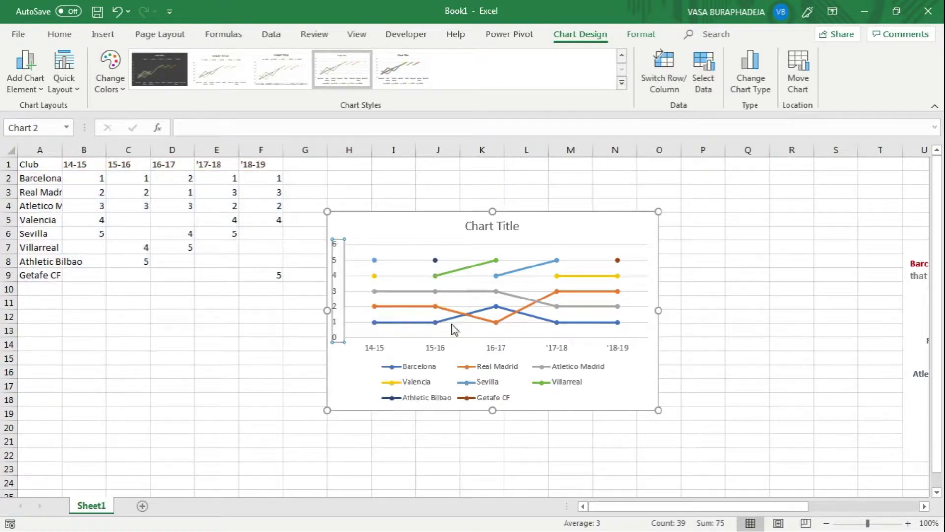
left_click(830, 491)
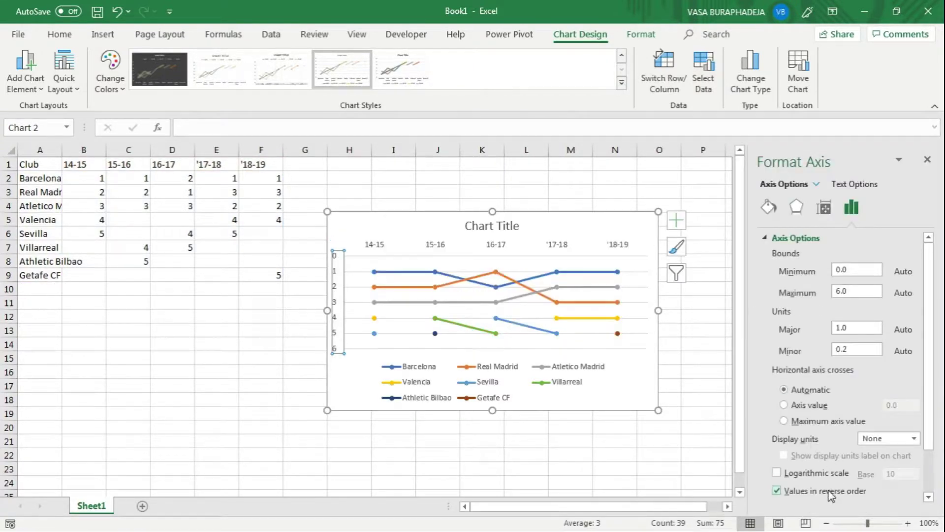
Step: Delete the legend and chart title, and narrow the plot area from the left
left_click(431, 385)
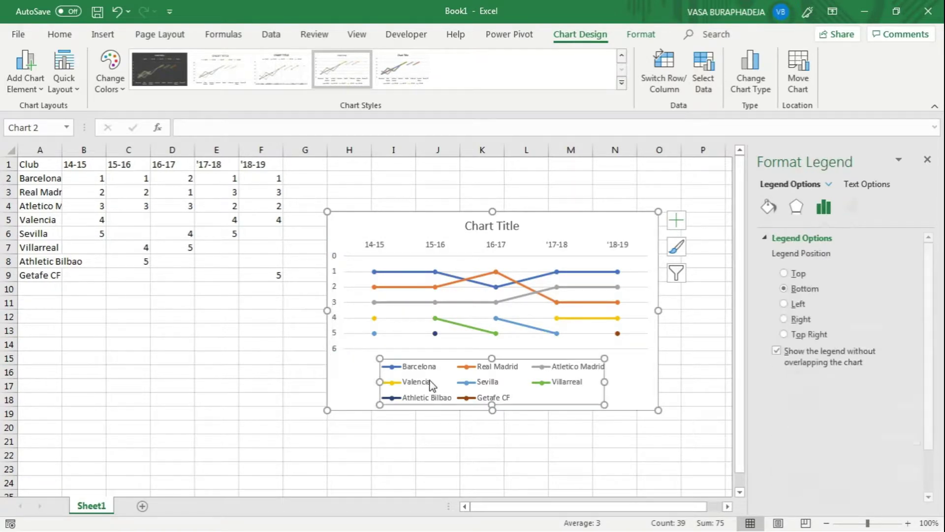
key("Delete")
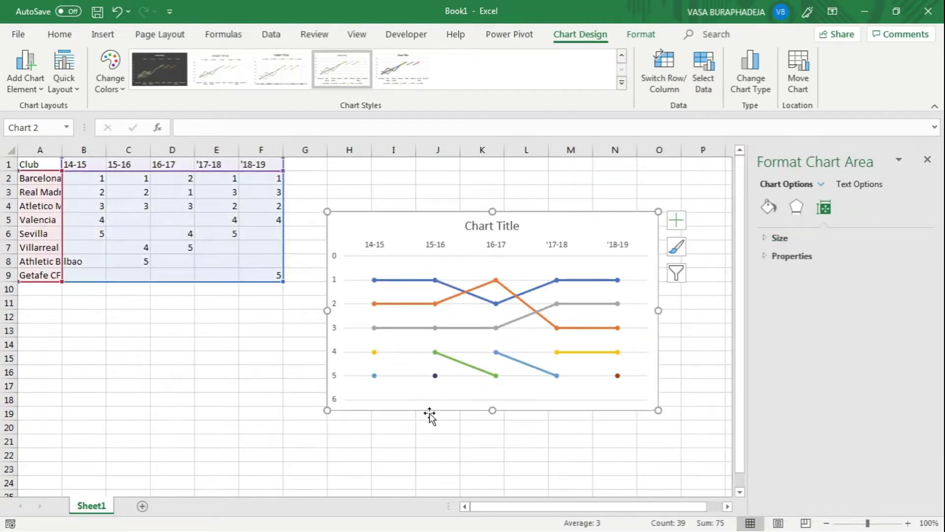
left_click(388, 265)
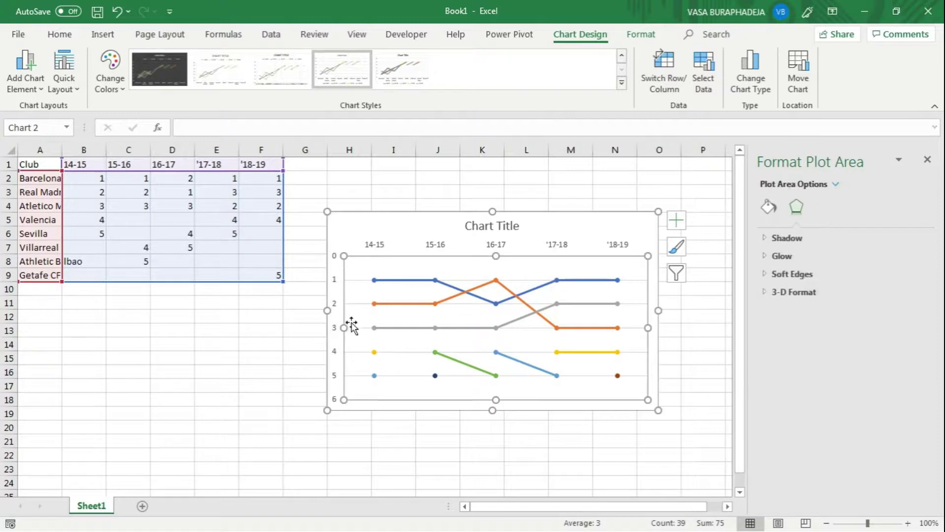
left_click_drag(344, 327, 387, 328)
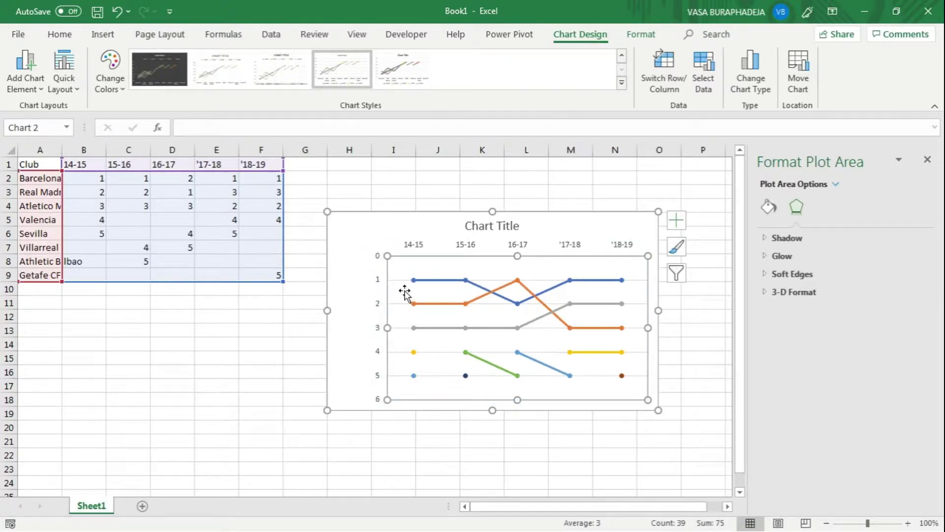
left_click(476, 227)
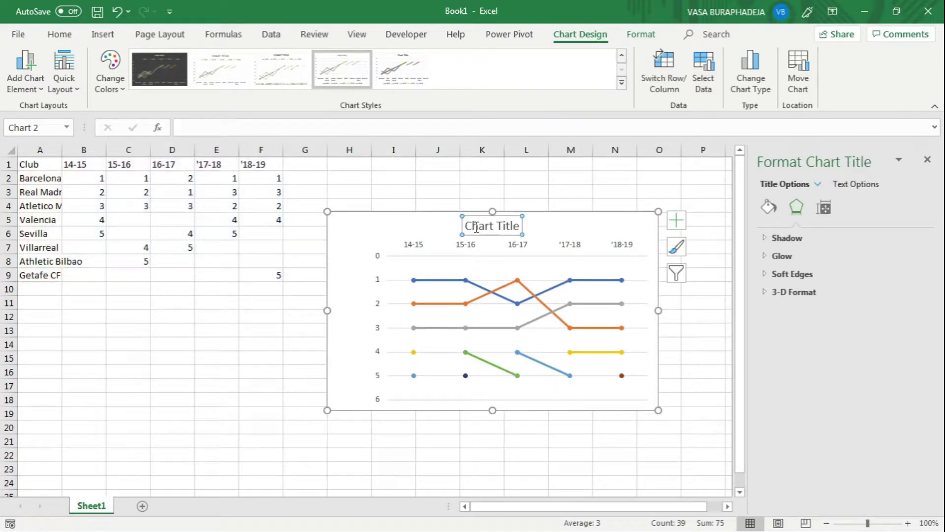
key("Delete")
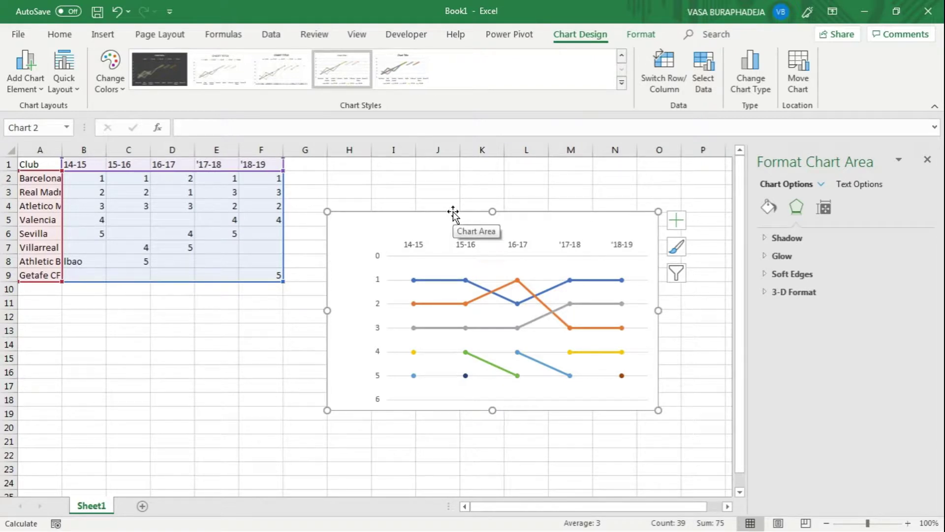
Step: Give Barcelona's series built-in markers at size 12
left_click(415, 281)
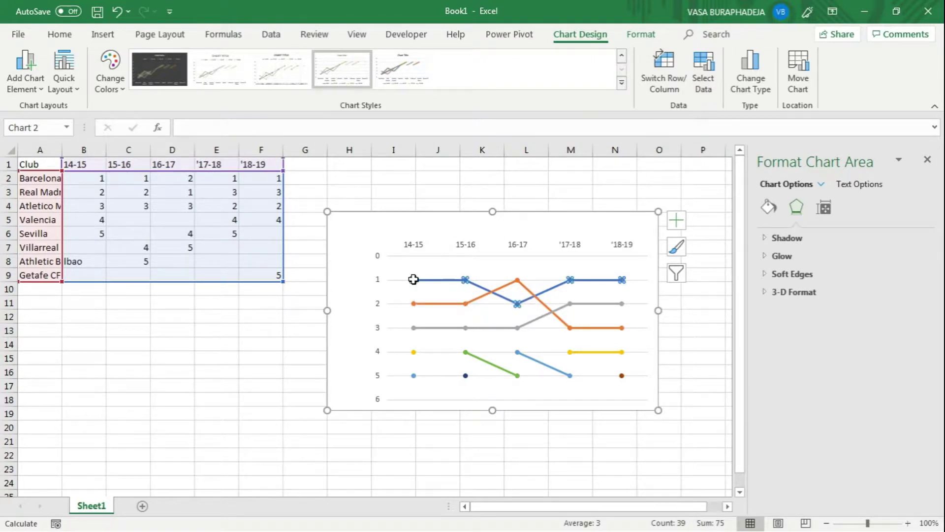
left_click(768, 207)
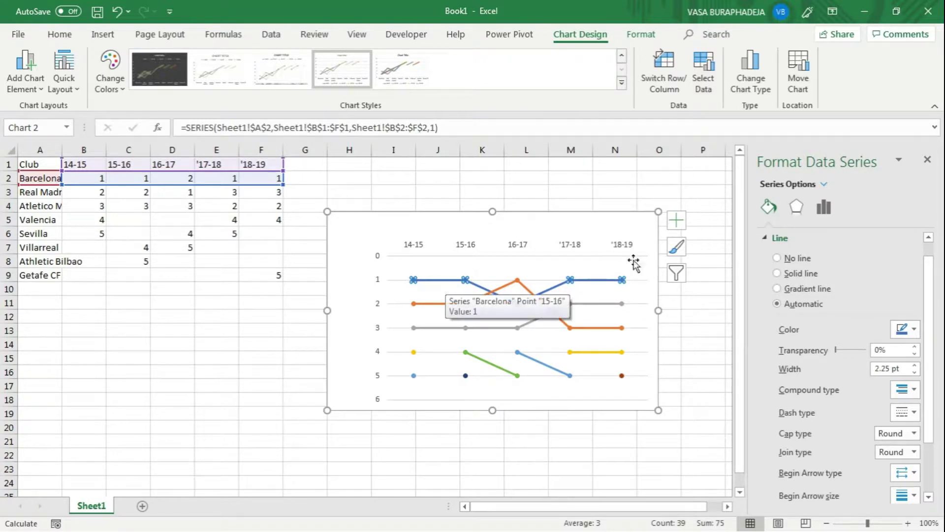
left_click(929, 237)
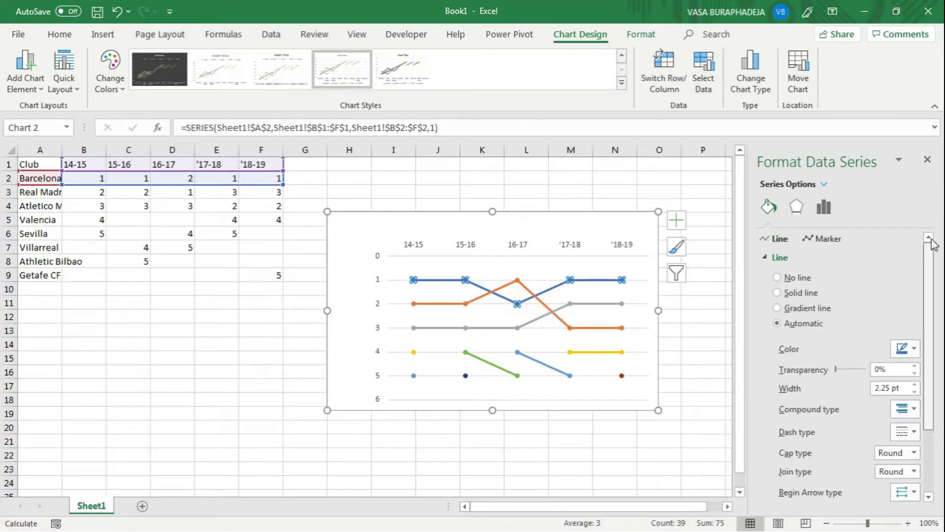
left_click(828, 238)
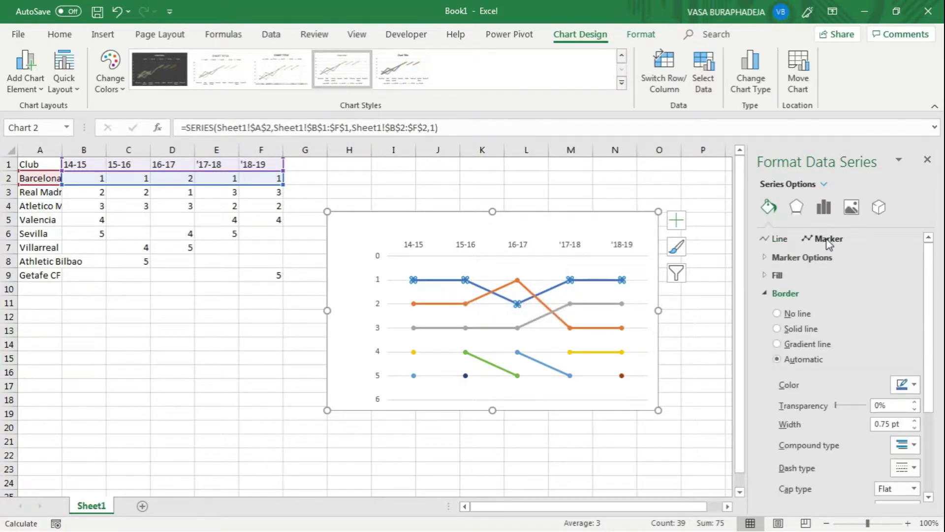
left_click(799, 260)
left_click(797, 307)
double_click(829, 343)
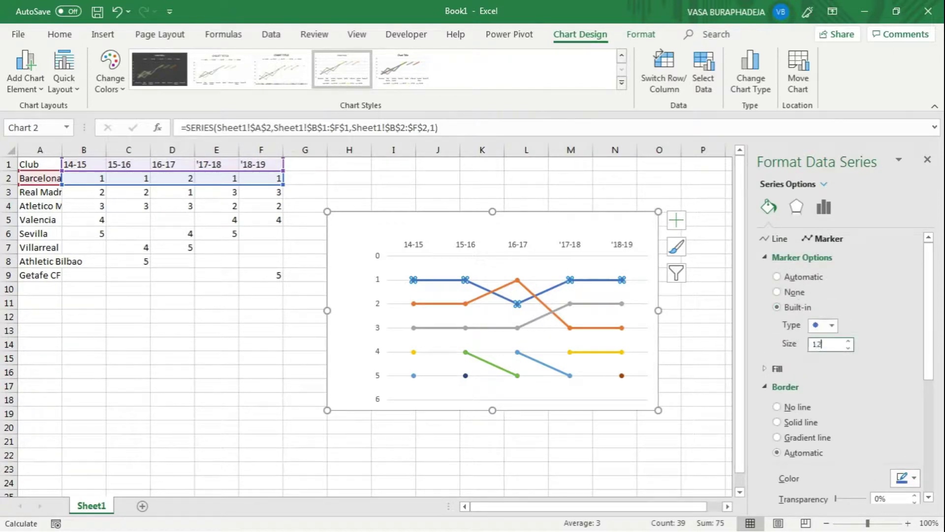
type("12")
key("Return")
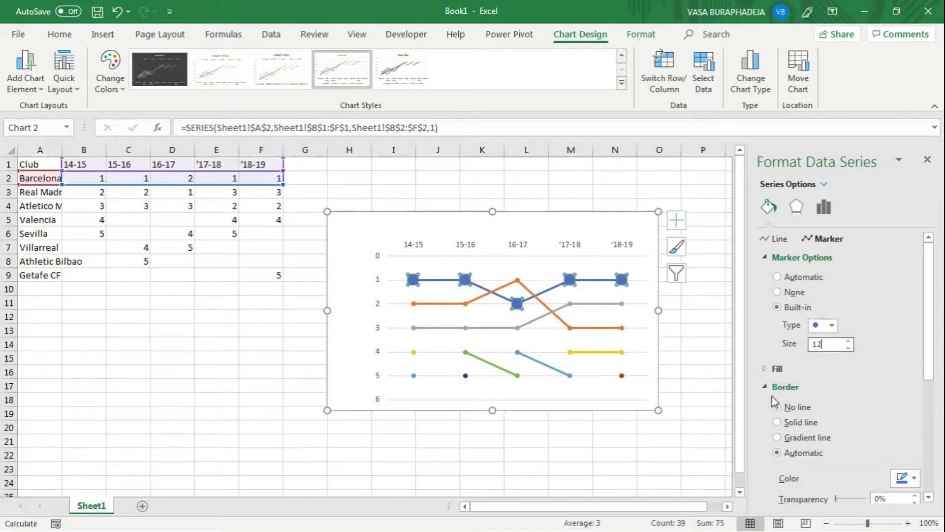
Step: Set Barcelona's marker border to No line
left_click(825, 241)
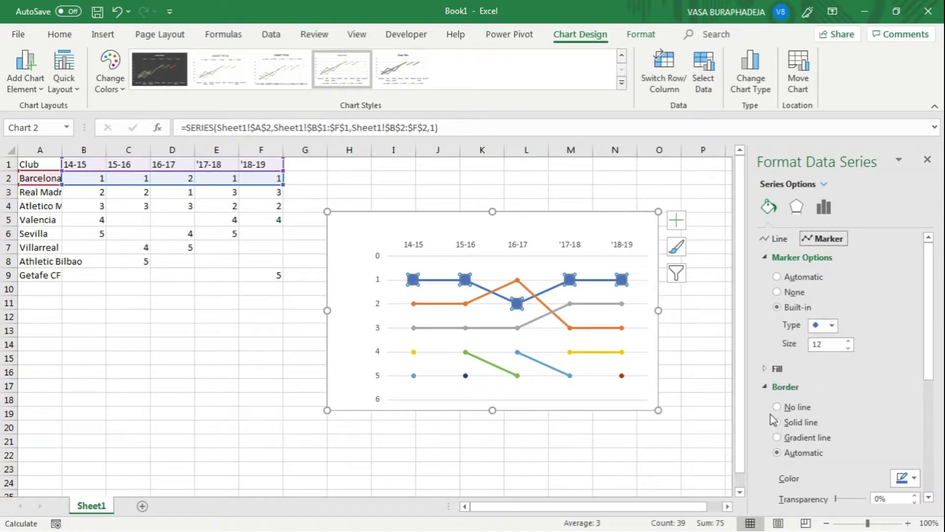
left_click(780, 368)
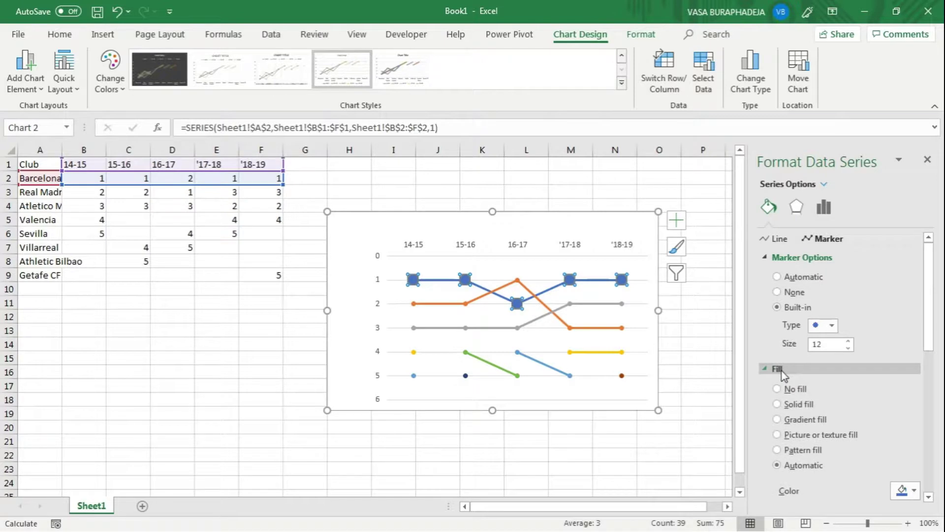
left_click(778, 240)
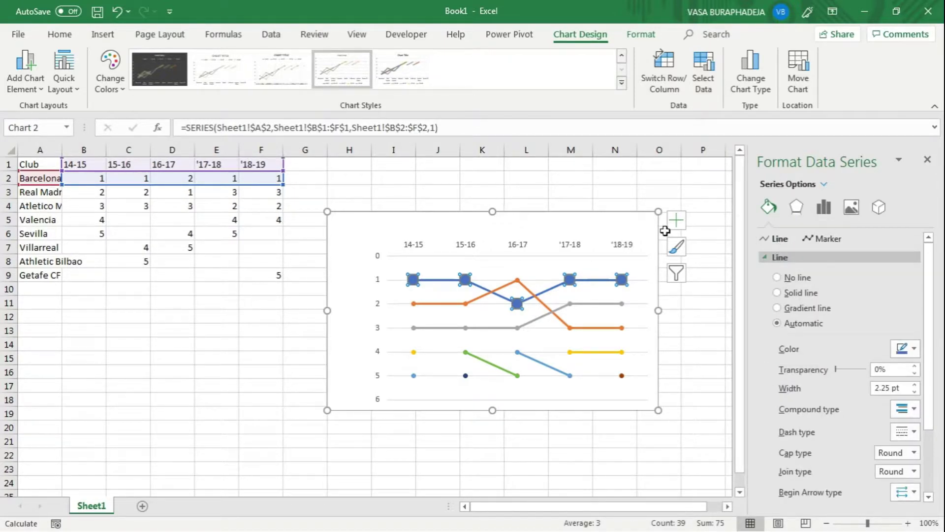
left_click(829, 240)
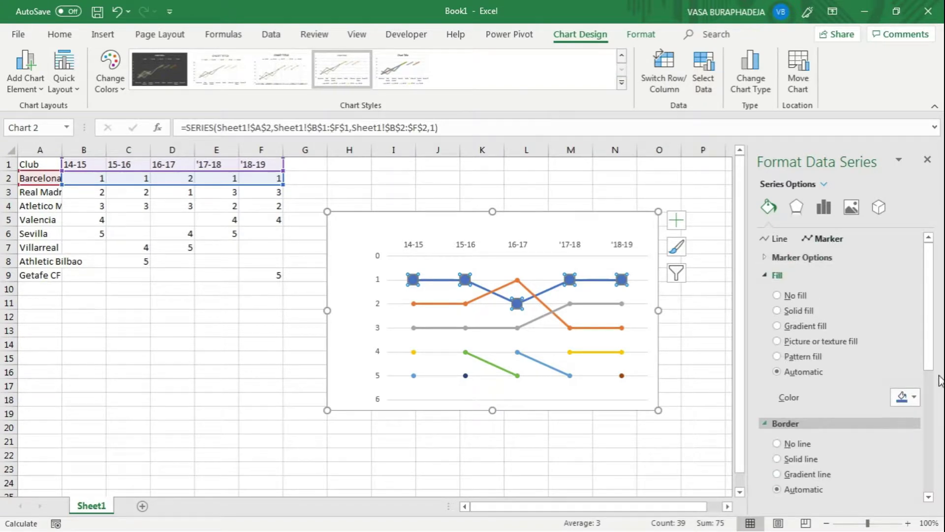
left_click(790, 443)
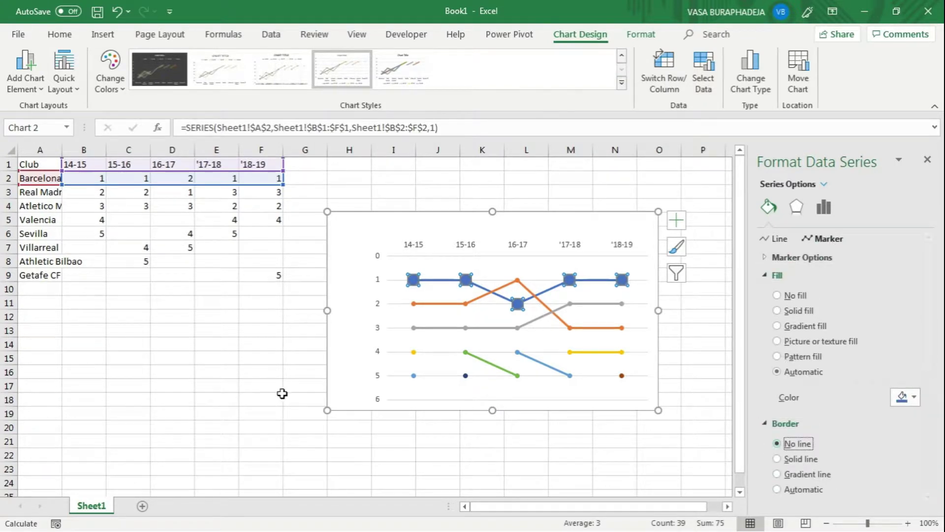
Step: Give Real Madrid built-in size 12 markers with the marker border set to No line
left_click(414, 305)
left_click(802, 257)
left_click(809, 325)
left_click(789, 346)
type("12")
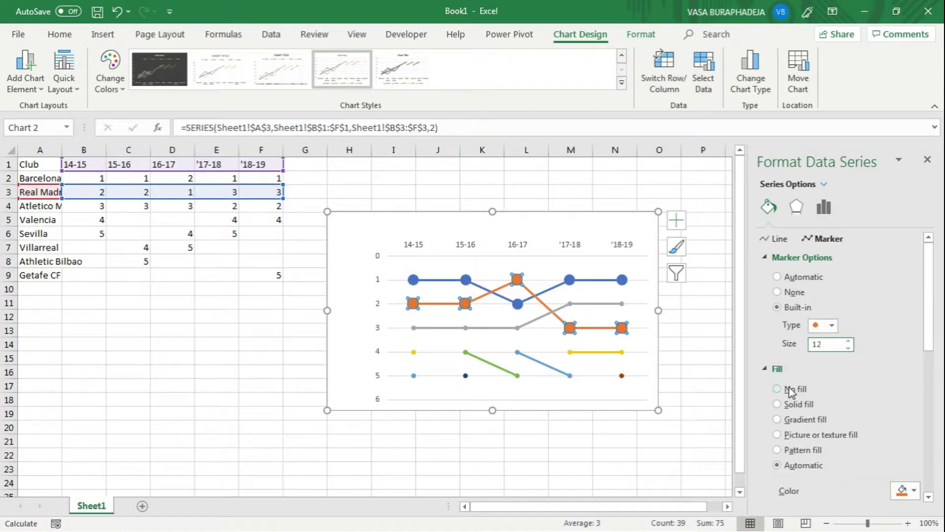
left_click_drag(924, 331, 908, 398)
left_click(802, 373)
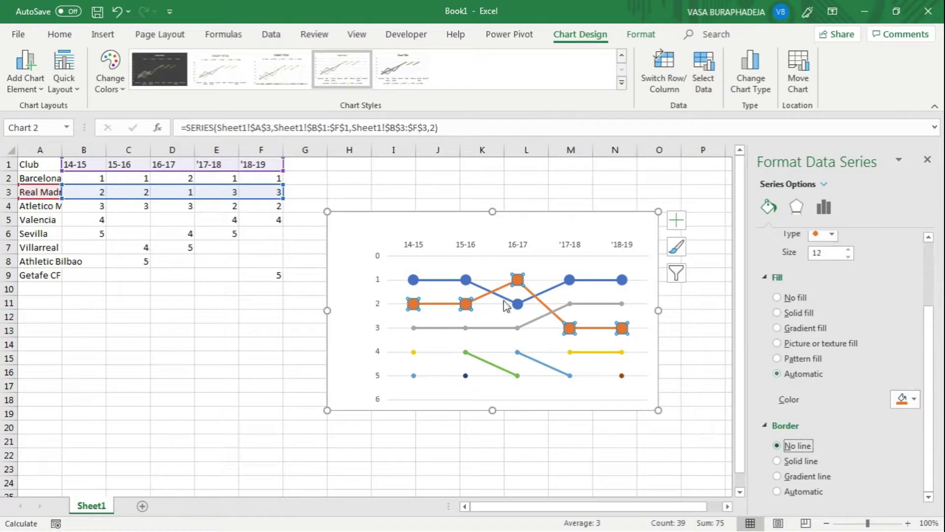
Step: Give Atletico's markers built-in size 12 with no border
left_click(414, 328)
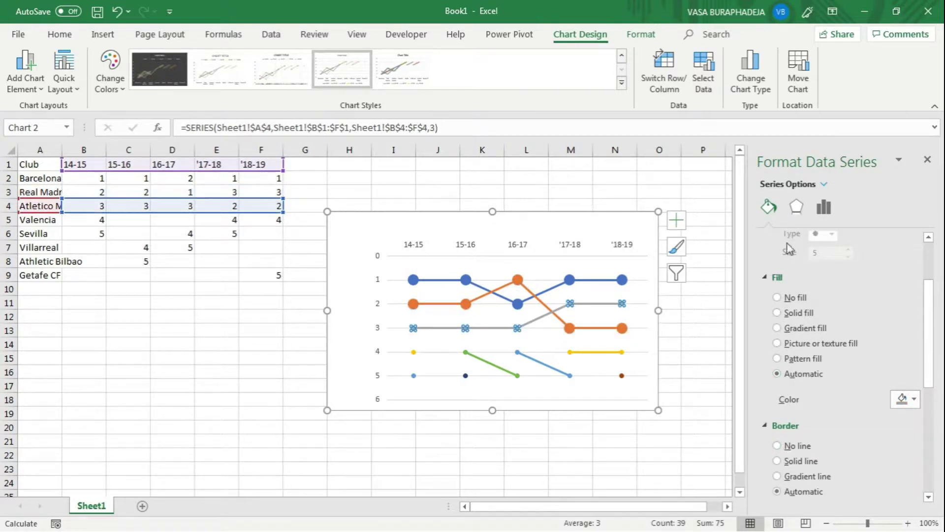
scroll(937, 315, "up", 3)
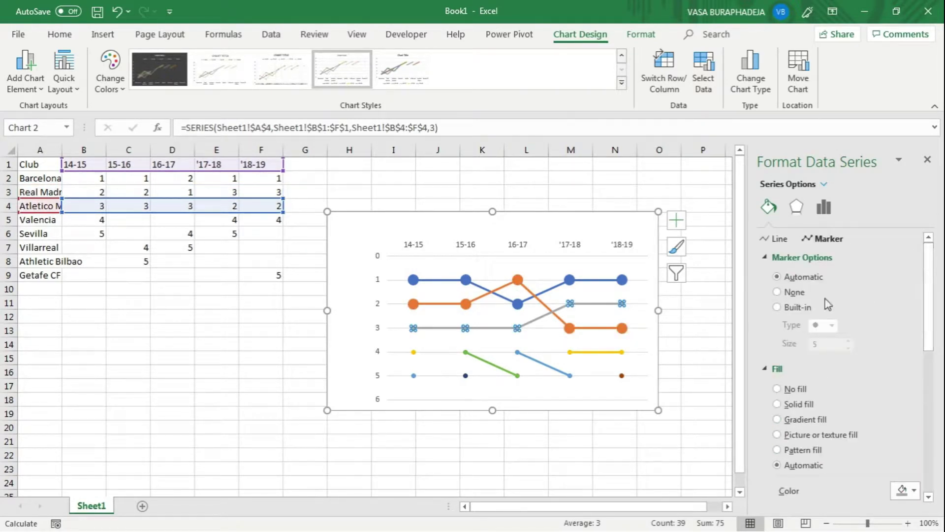
left_click(788, 307)
double_click(827, 344)
type("12")
key("Return")
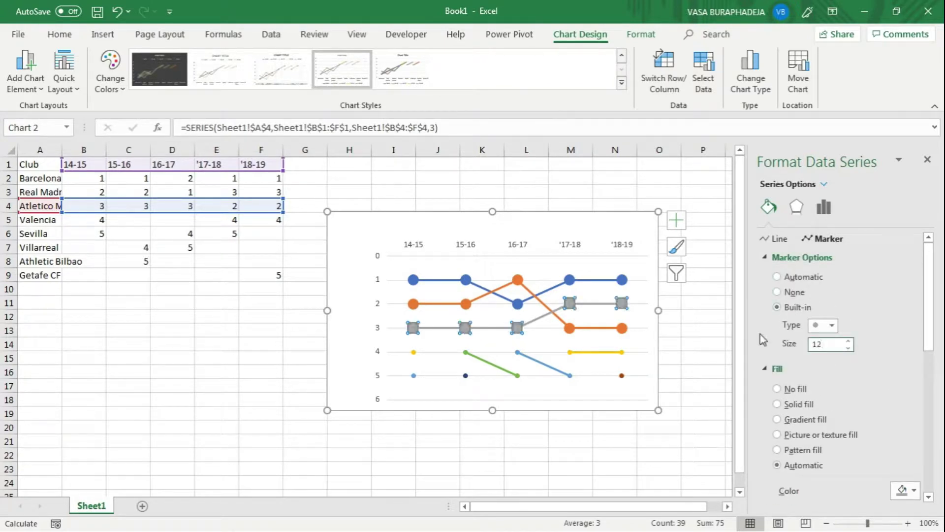
scroll(928, 385, "down", 3)
scroll(928, 385, "down", 2)
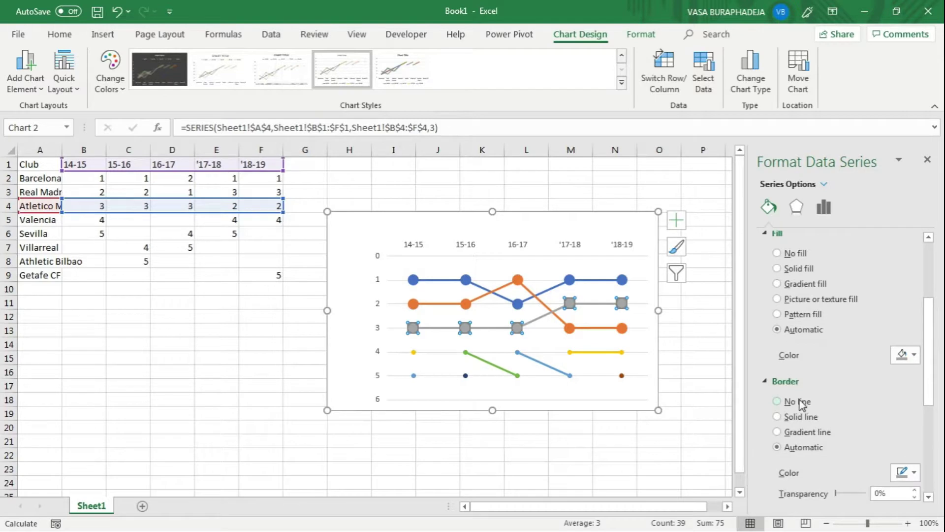
left_click(778, 400)
Step: Give Valencia's markers built-in size 12 with no border
left_click(415, 352)
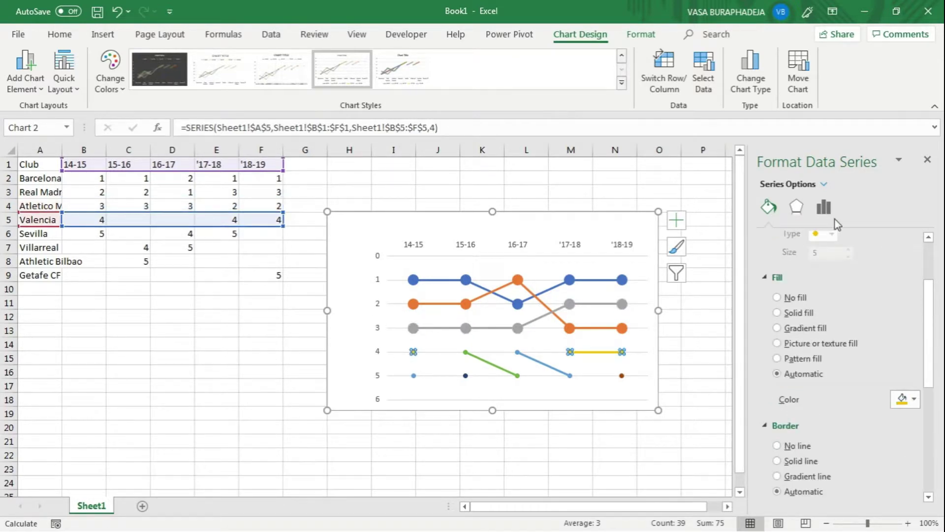
scroll(937, 258, "up", 2)
left_click(805, 308)
double_click(839, 344)
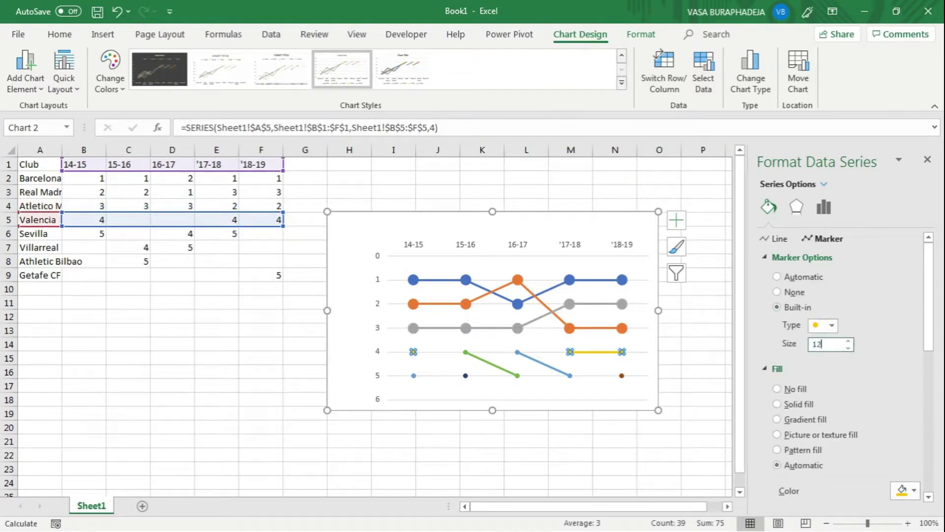
type("12")
key("Return")
scroll(930, 375, "down", 3)
left_click(782, 415)
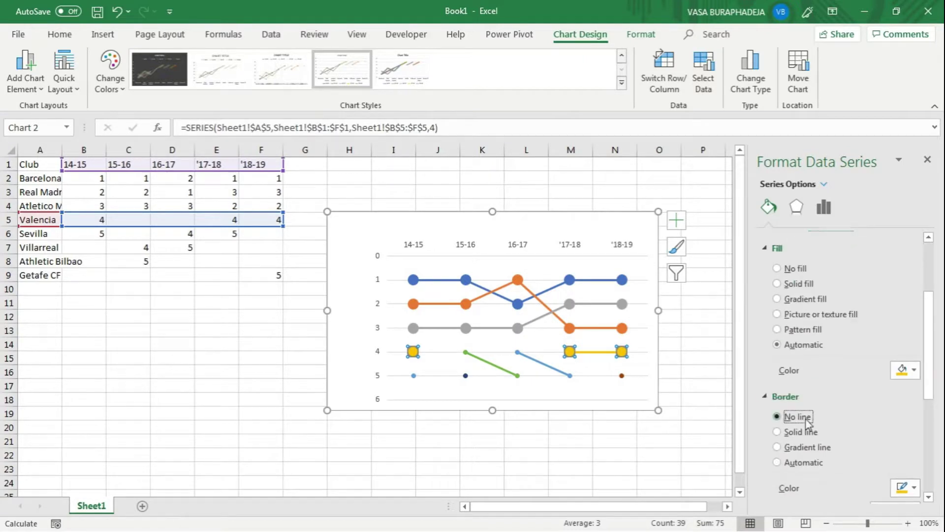
Step: Give Sevilla's markers built-in style at size 12
left_click(414, 375)
scroll(930, 321, "up", 2)
scroll(929, 251, "up", 1)
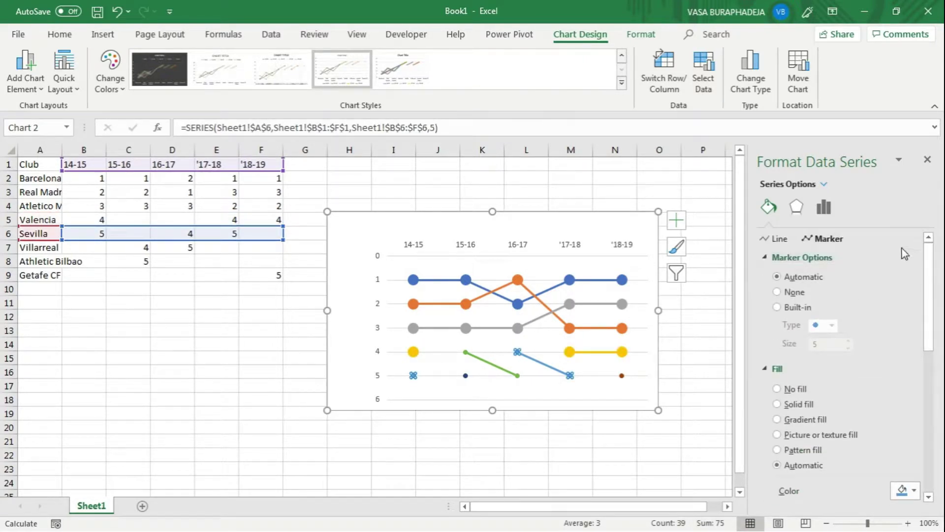
left_click(777, 307)
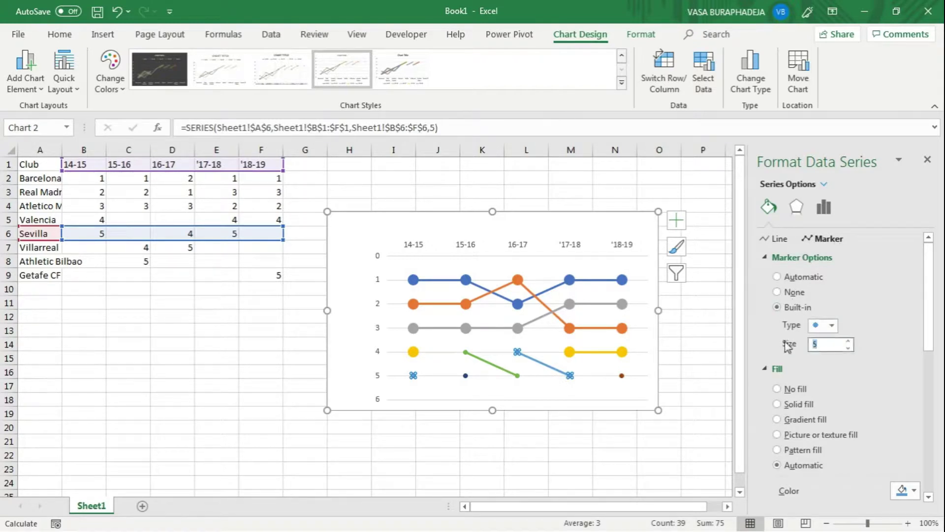
double_click(815, 344)
type("12")
scroll(935, 354, "down", 4)
scroll(935, 354, "up", 4)
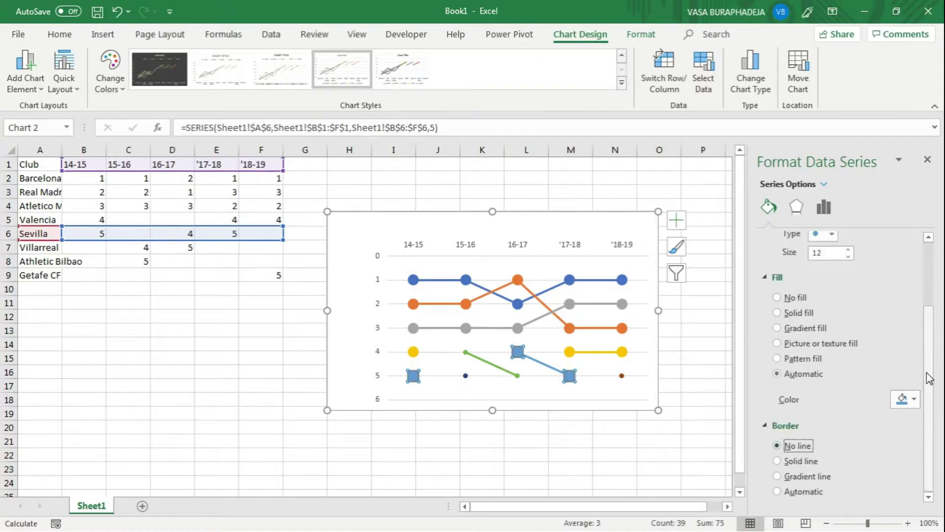
scroll(837, 398, "down", 3)
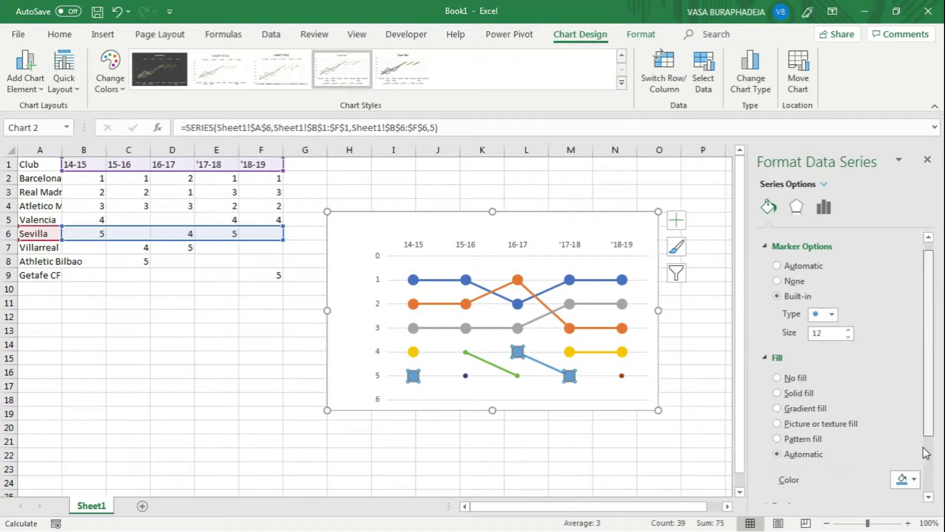
Step: Set Villarreal's and Athletic Bilbao's marker size to 12
left_click(415, 352)
left_click(465, 351)
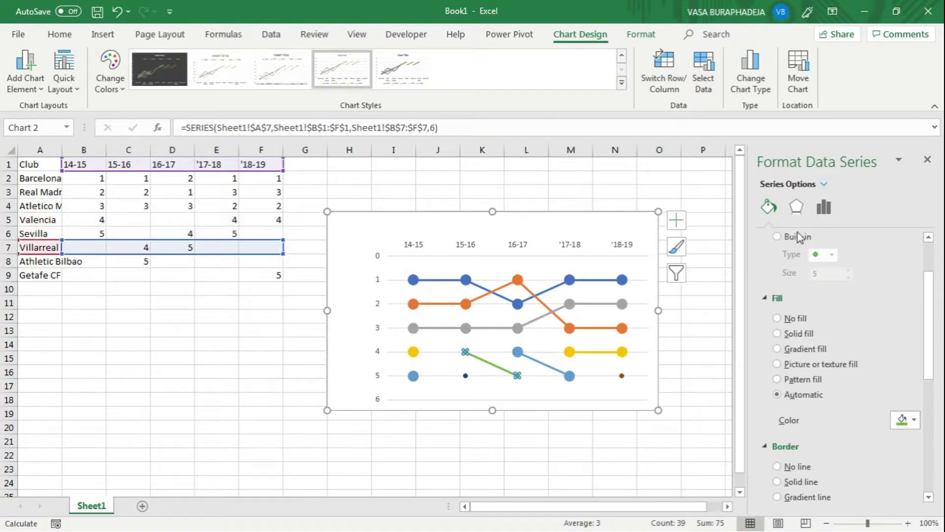
double_click(816, 273)
type("12")
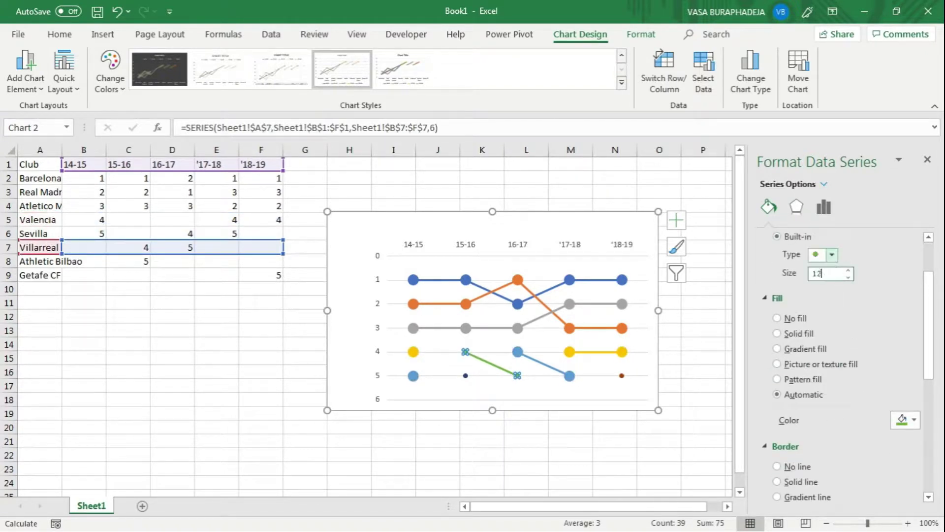
left_click(465, 375)
double_click(815, 274)
type("12")
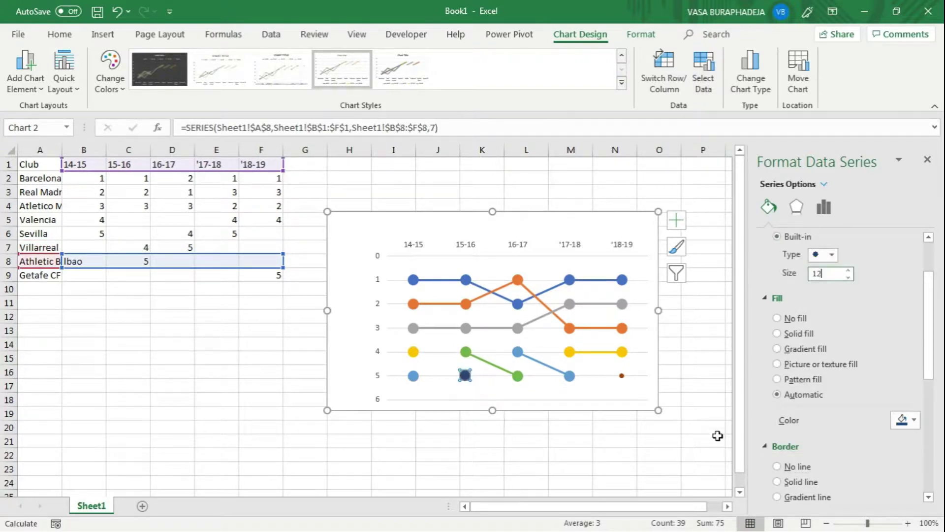
Step: Give Getafe built-in size 12 markers, then deselect the chart
left_click(622, 375)
left_click(777, 236)
double_click(837, 275)
key("Return")
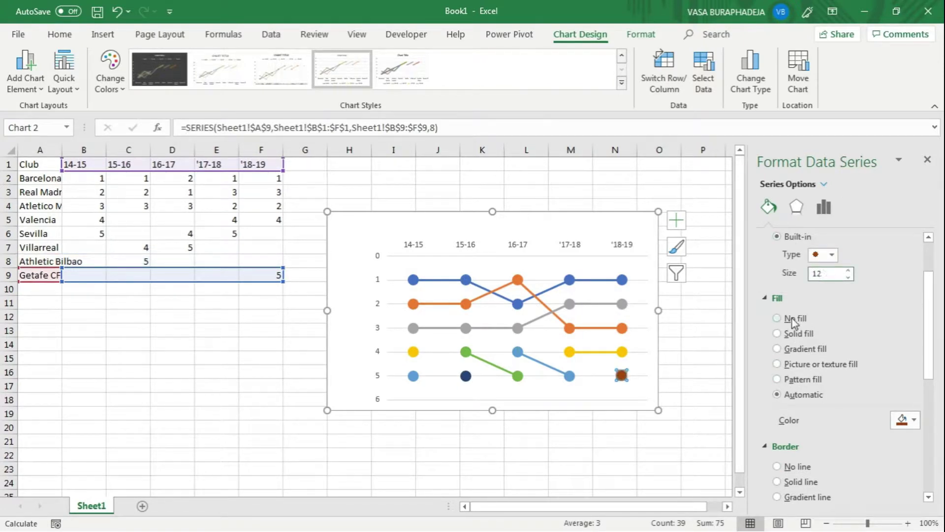
left_click(551, 431)
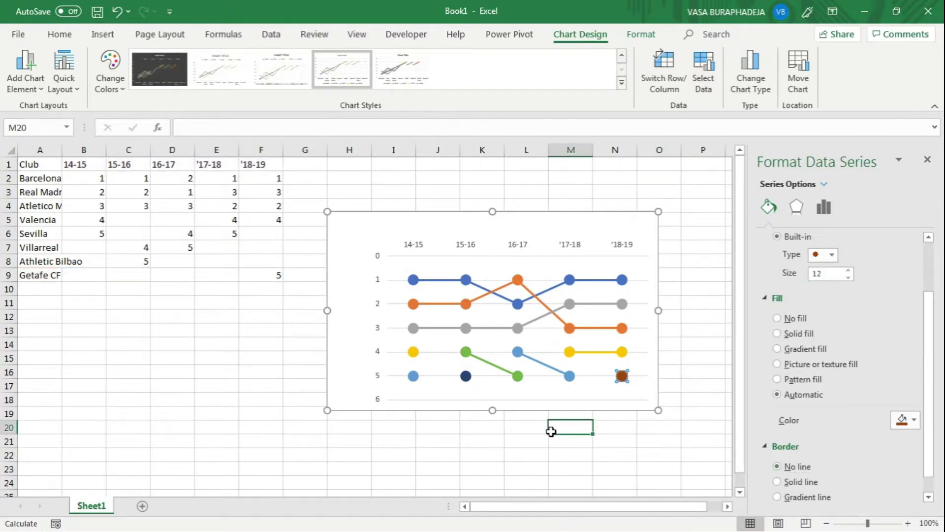
Step: Press Ctrl+S, then dismiss the save prompt without saving the workbook
left_click(688, 272)
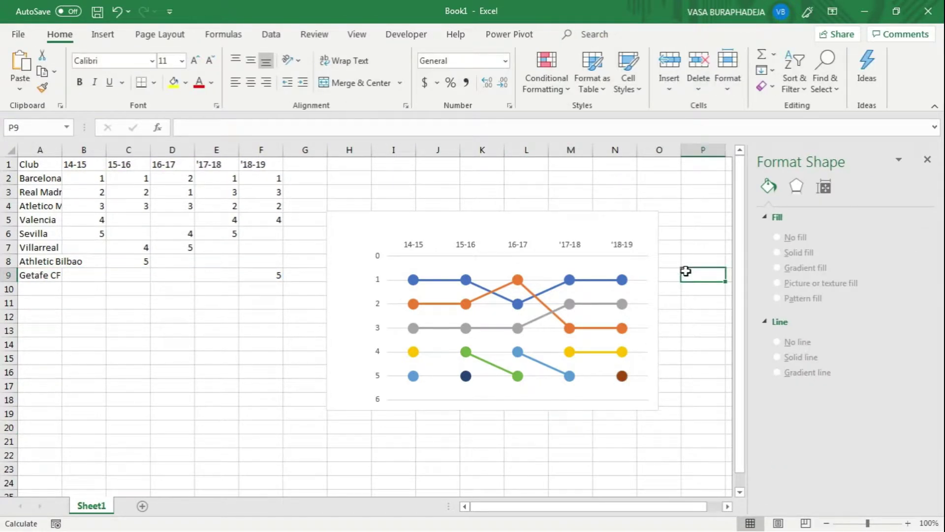
key("ctrl+s")
left_click(597, 371)
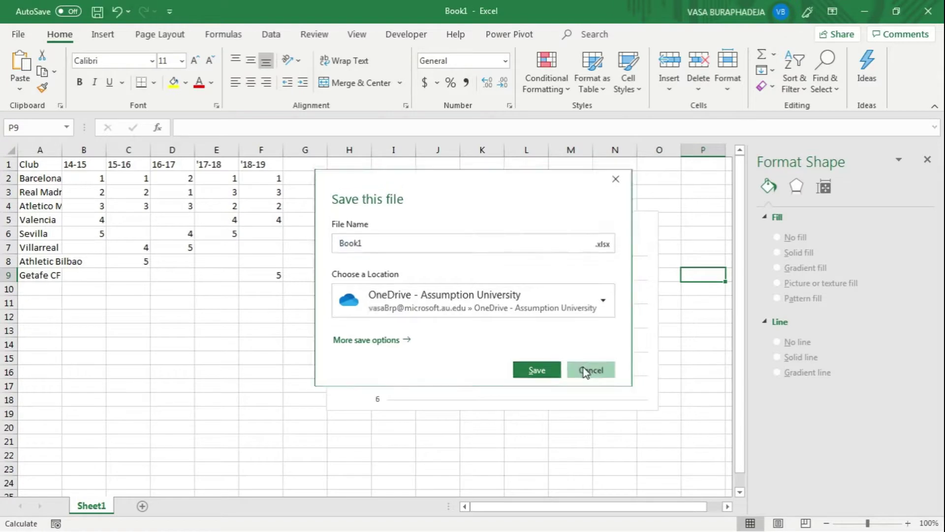
left_click(706, 316)
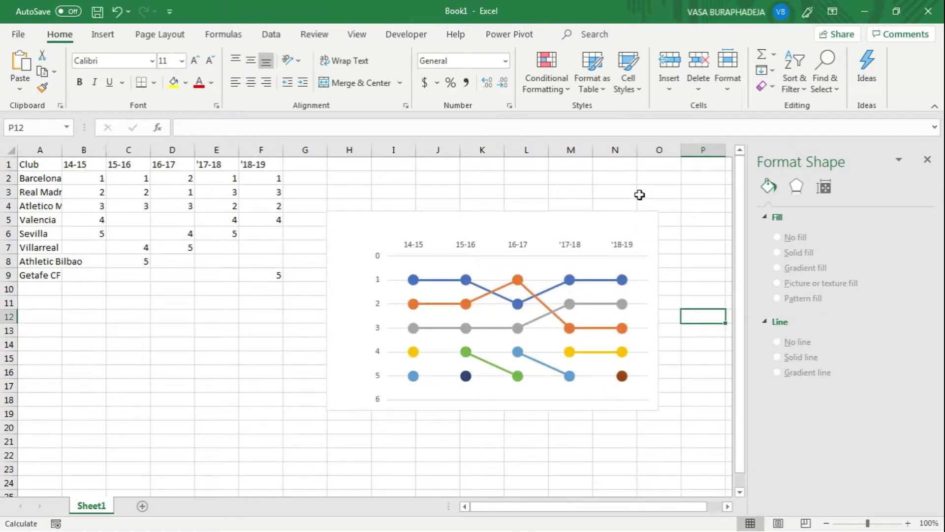
Step: Drag the plot area's top edge down to add space below the season labels
left_click(447, 252)
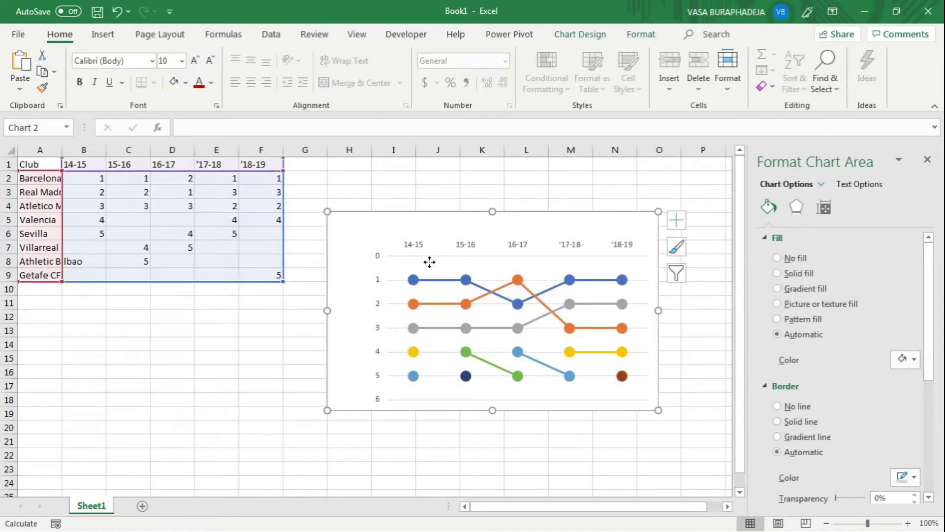
left_click(429, 262)
left_click_drag(517, 255, 515, 267)
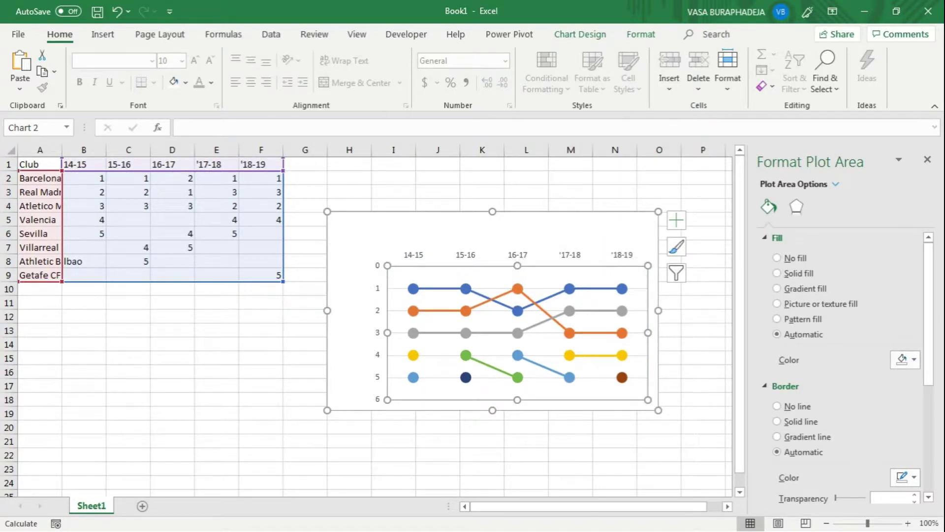
key("Escape")
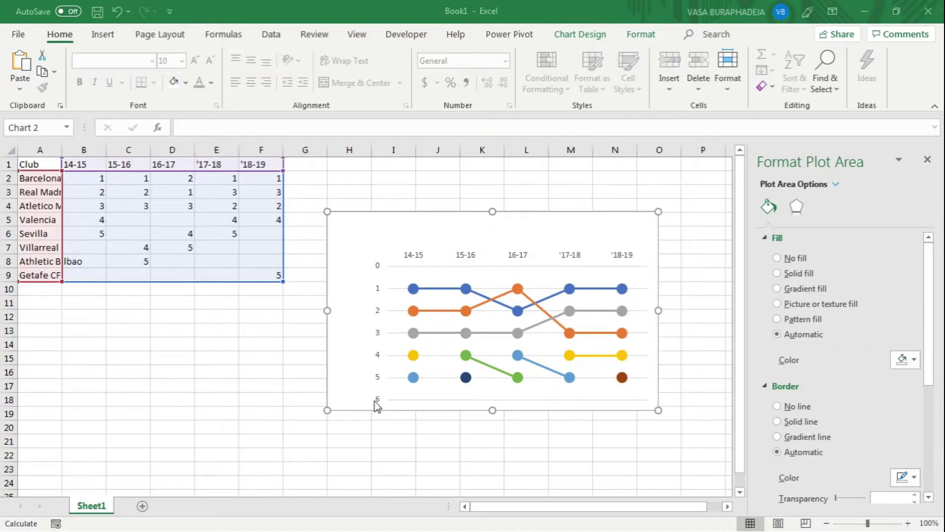
Step: Set the rank axis minimum bound to 0.9
left_click(378, 294)
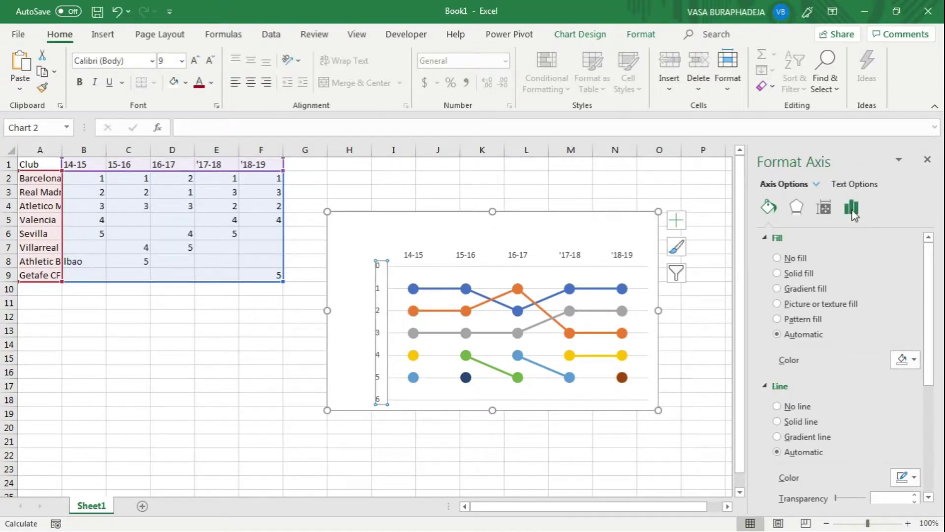
left_click(853, 209)
left_click(802, 238)
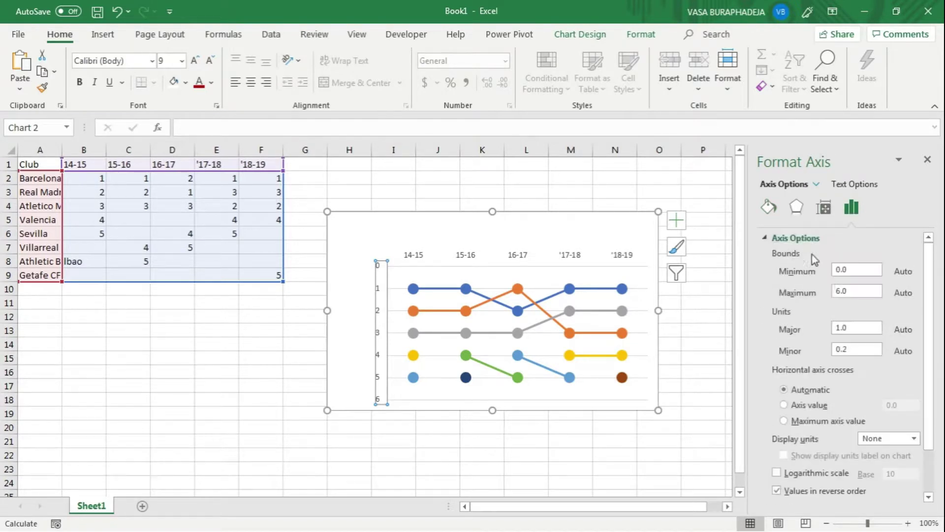
left_click(852, 270)
left_click_drag(849, 269, 826, 268)
type("0.9")
key("Return")
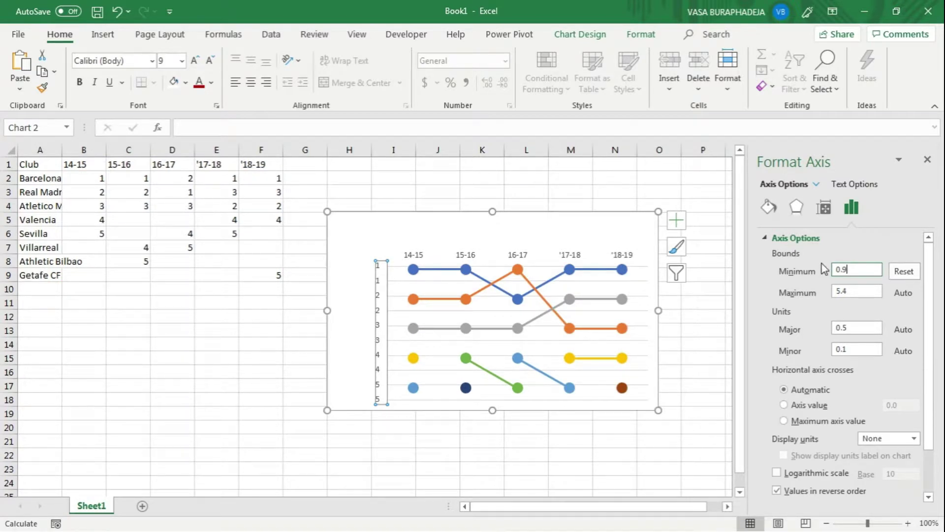
Step: Set the axis maximum to 5.1 and the major unit to 1.0, then deselect the chart
left_click_drag(849, 289, 808, 291)
type("5.1")
key("Return")
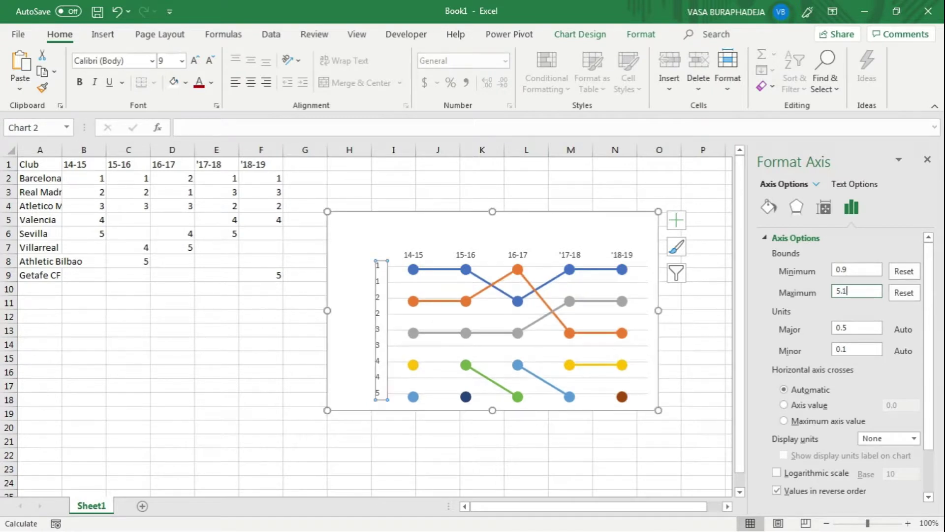
left_click_drag(868, 330, 792, 333)
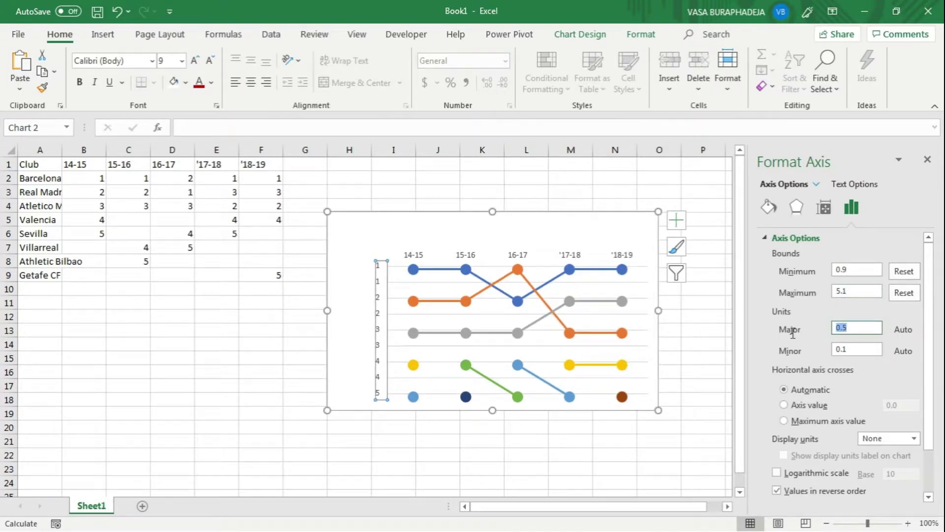
type("1")
key("Return")
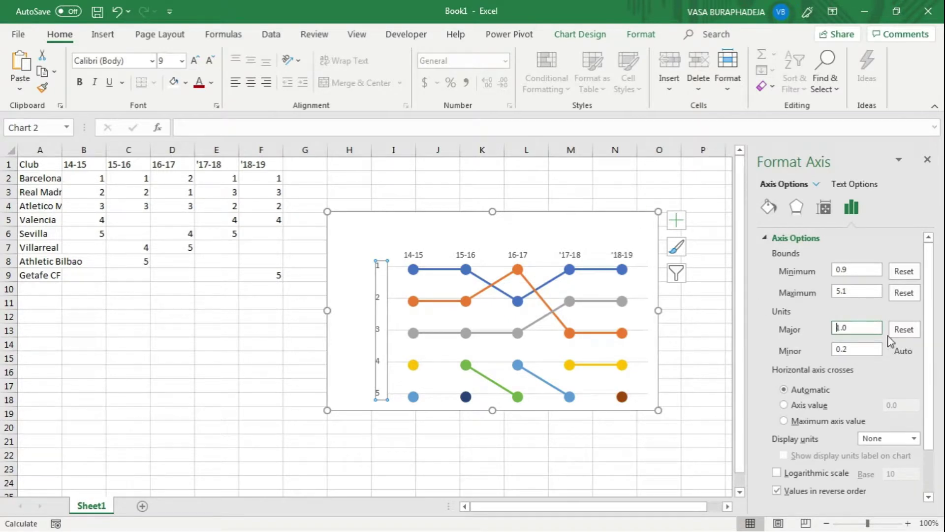
left_click(864, 292)
left_click(862, 268)
left_click(419, 203)
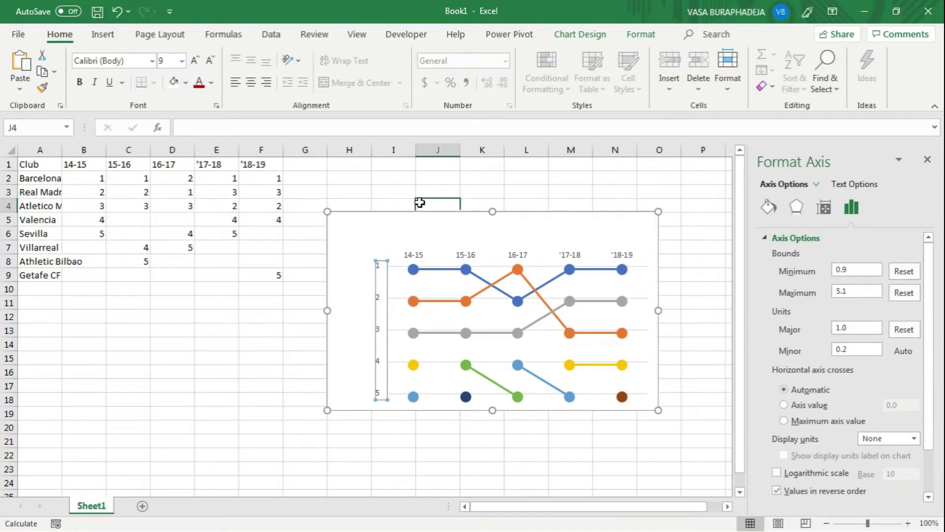
Step: With the bump chart selected, pick the Text Box shape from Insert > Illustrations > Shapes
left_click(602, 195)
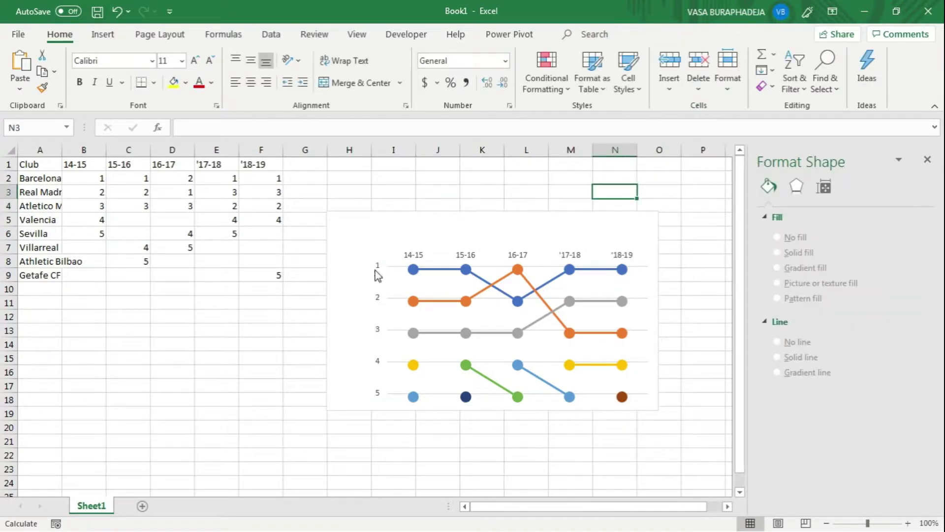
left_click(383, 180)
left_click(385, 201)
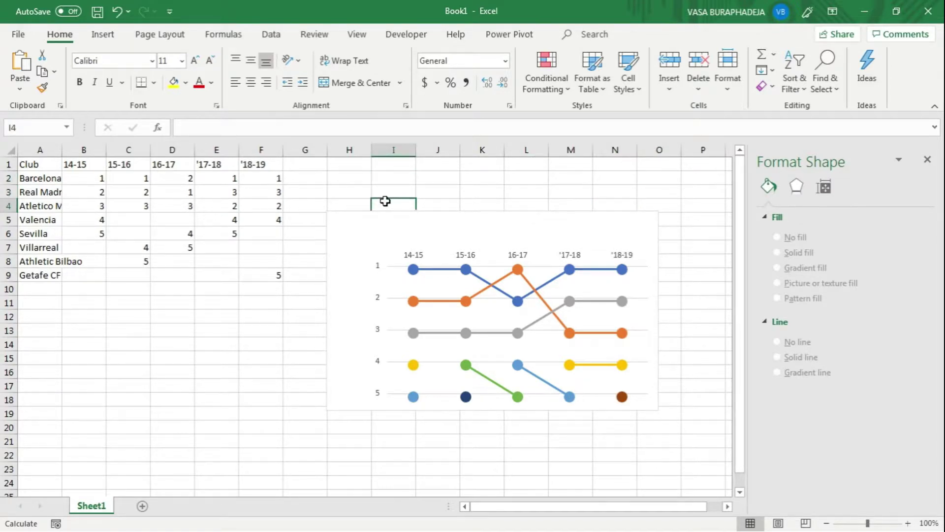
left_click(463, 220)
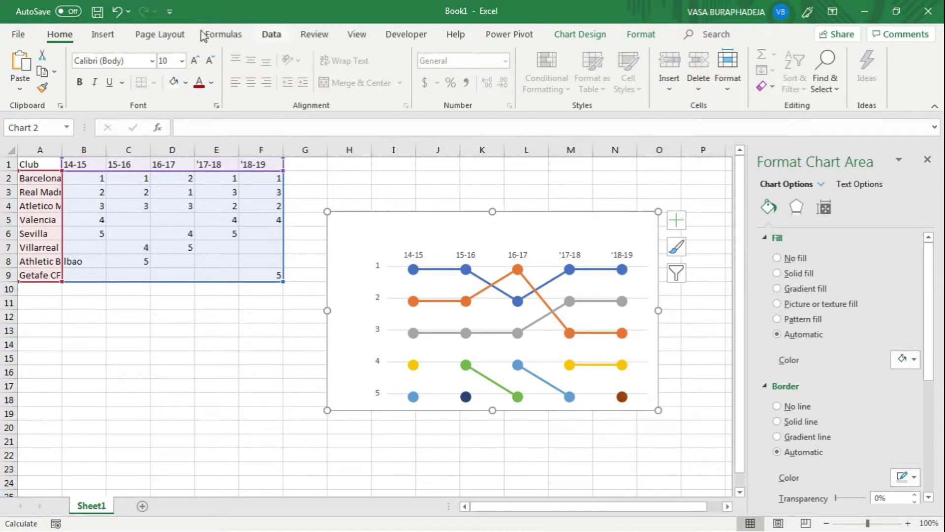
left_click(107, 36)
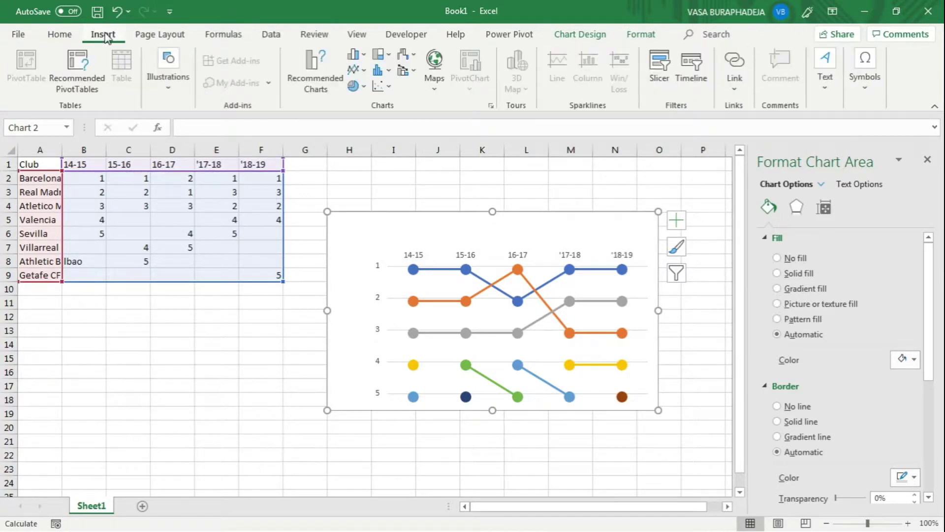
left_click(168, 74)
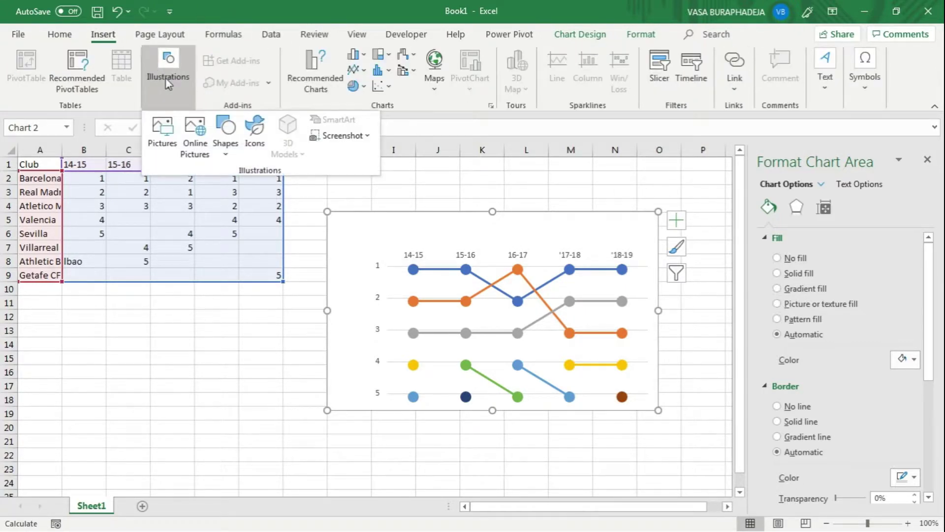
left_click(236, 154)
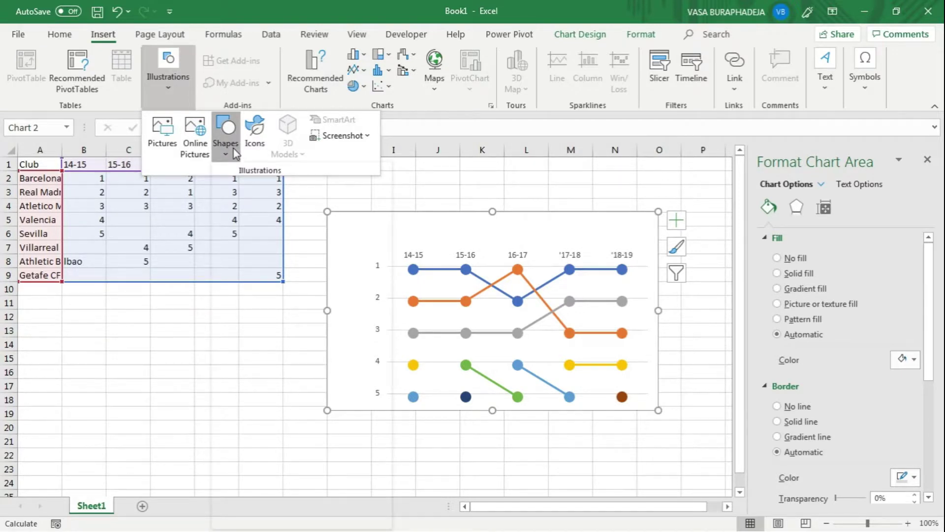
left_click(217, 192)
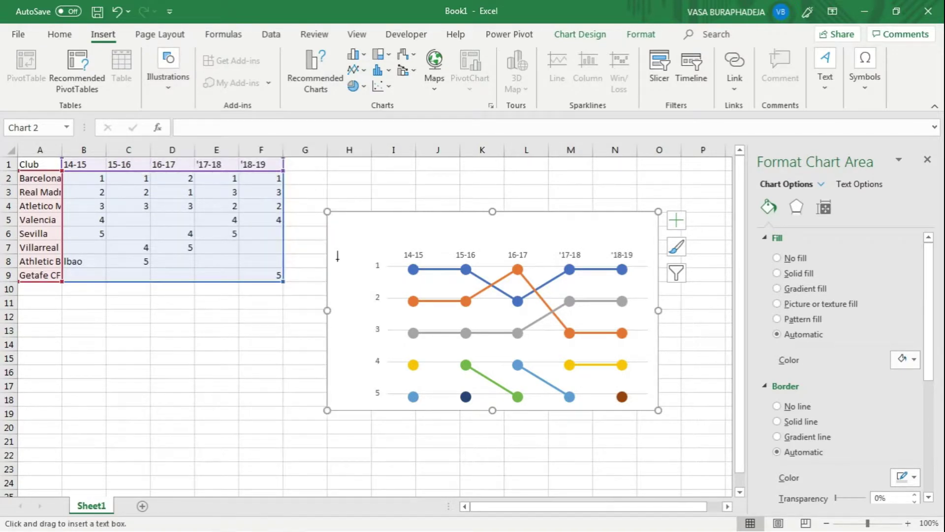
Step: Draw a text box in the chart, link it to =A2 to show Barcelona, and place it beside rank 1
left_click_drag(334, 251, 370, 272)
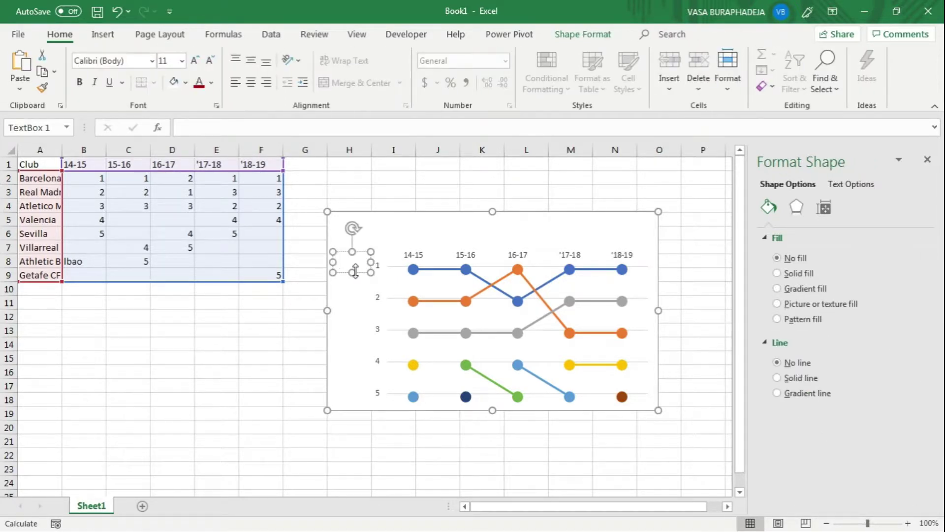
left_click_drag(371, 262, 372, 242)
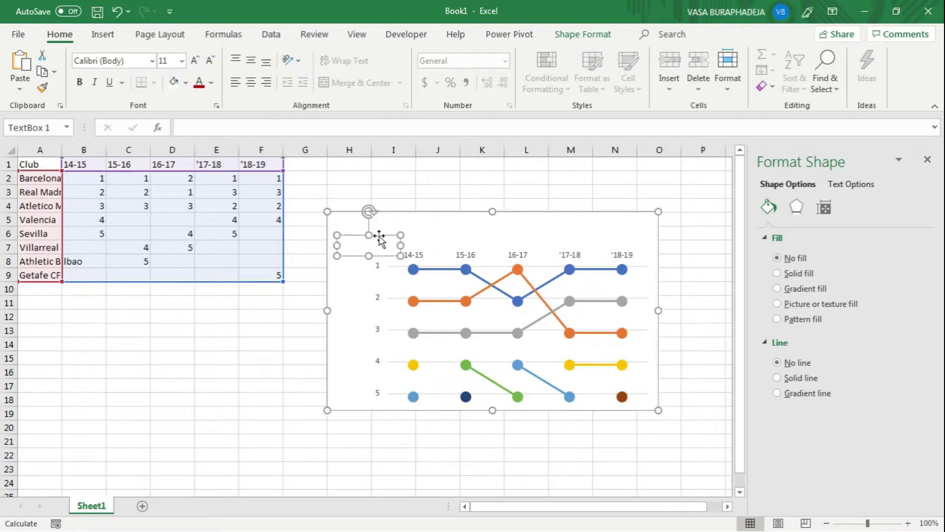
left_click(219, 127)
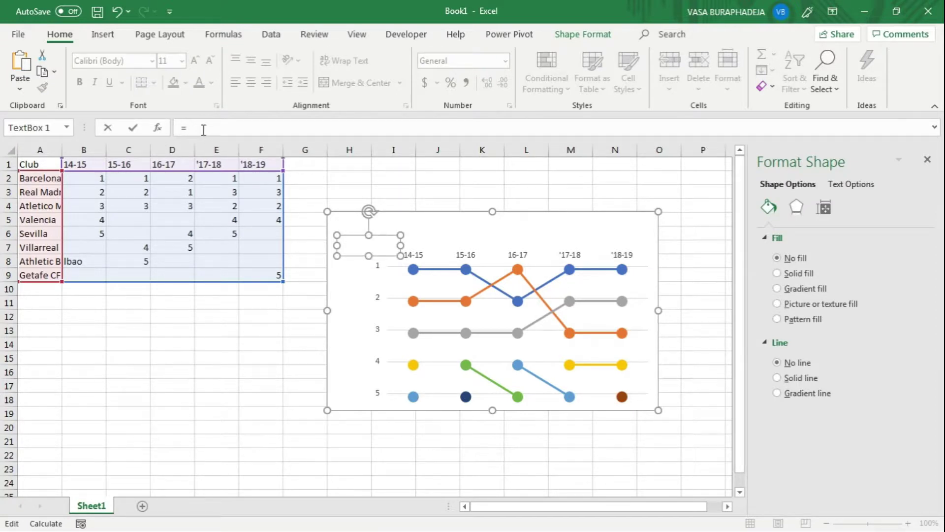
left_click(43, 176)
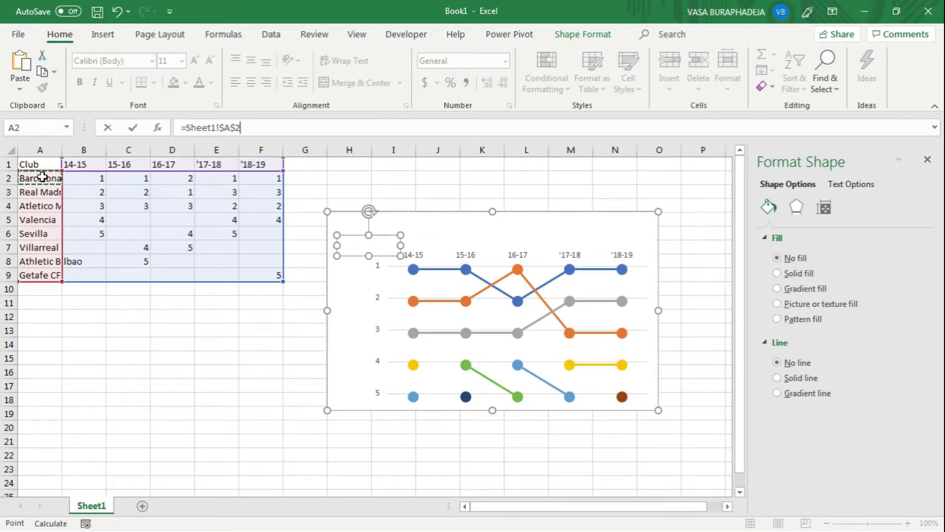
key("Return")
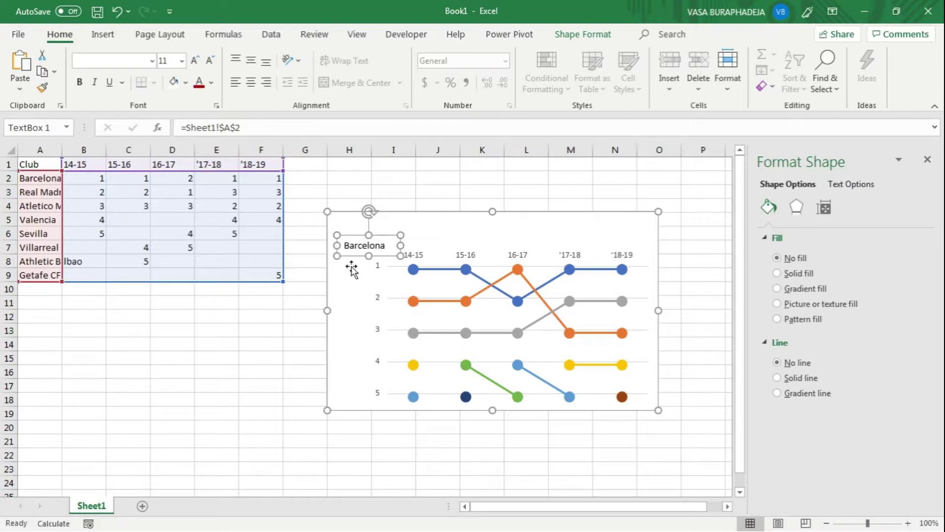
left_click_drag(353, 256, 353, 272)
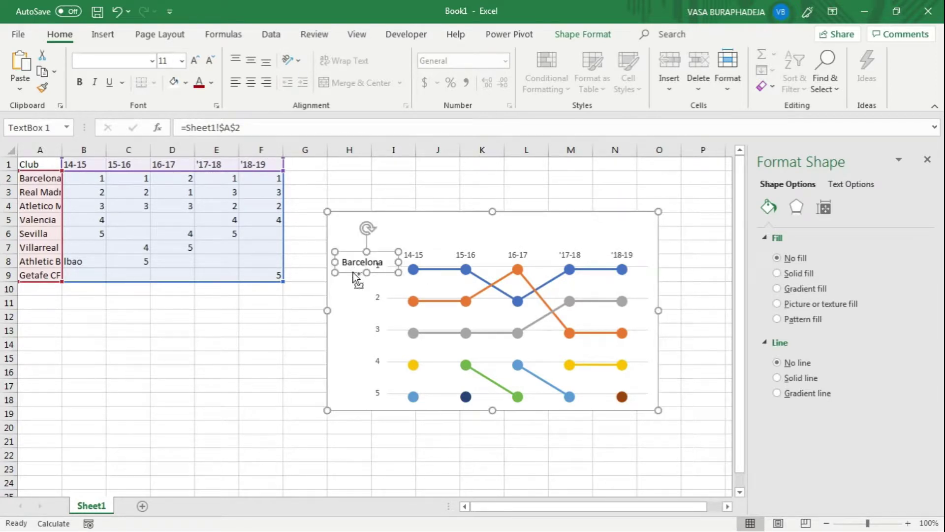
left_click(354, 227)
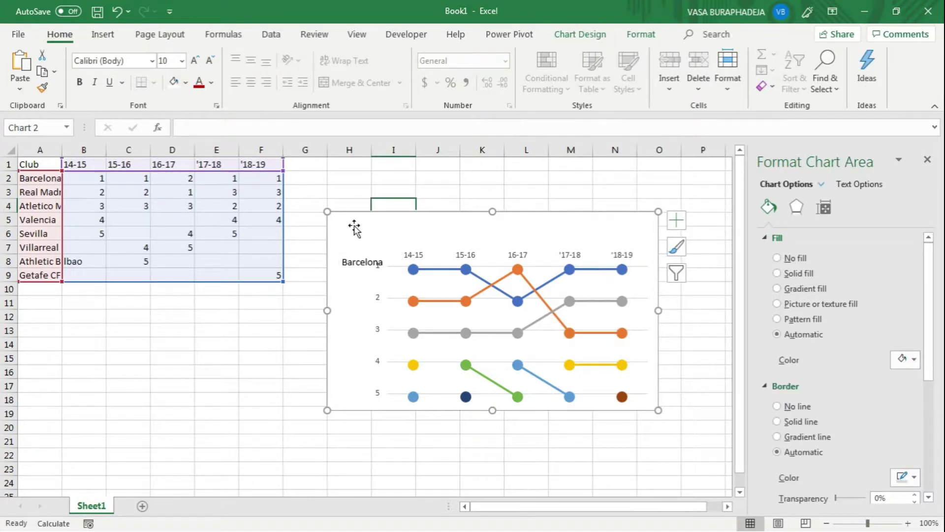
Step: Paste four copies of the label and place them beside ranks 2, 3, 4 and 5
key("ctrl+v")
left_click_drag(323, 236, 354, 291)
key("ctrl+v")
left_click_drag(355, 235, 358, 329)
key("ctrl+v")
left_click_drag(354, 239, 358, 379)
key("ctrl+v")
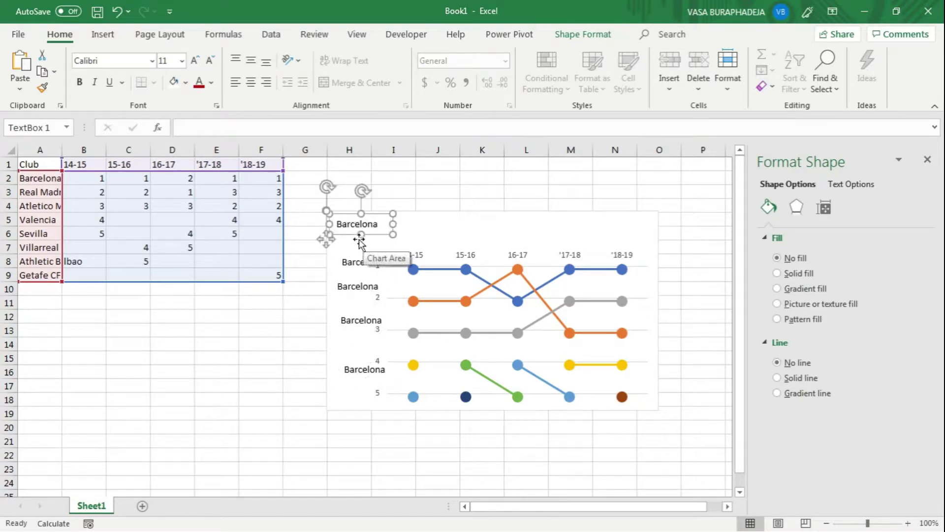
left_click_drag(356, 236, 364, 400)
left_click(300, 331)
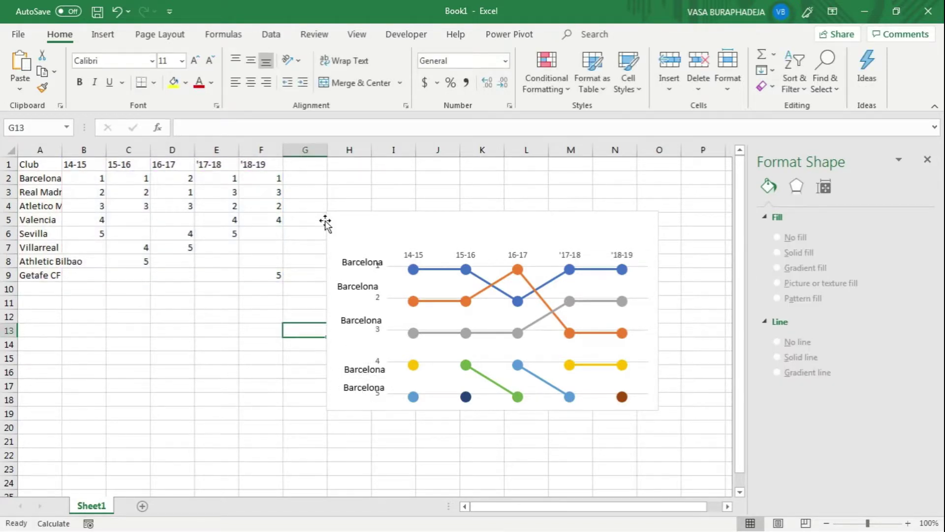
Step: Nudge the chart slightly right and then back to the left
left_click(325, 224)
left_click_drag(333, 213, 365, 215)
left_click(328, 212)
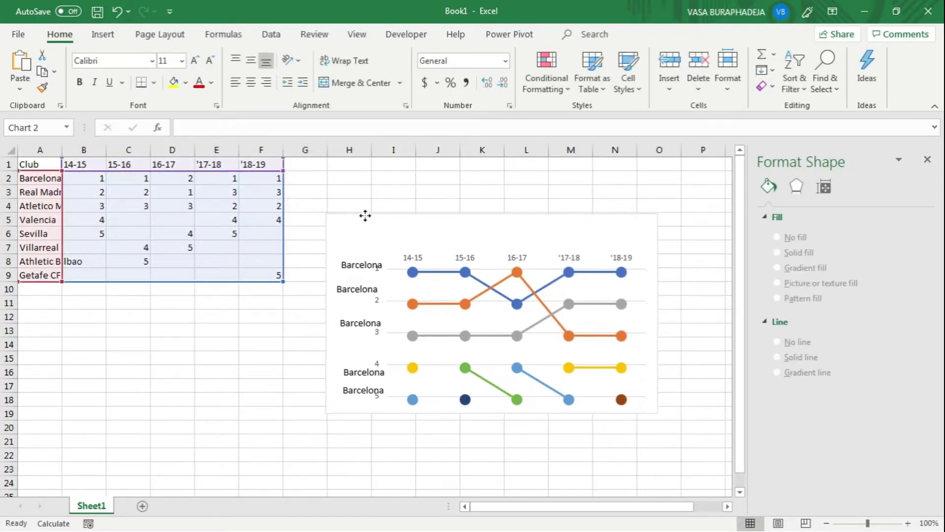
Step: Position the rank-2 and rank-3 labels and link them to A3 and A4 (Real Madrid, Atletico Madrid)
left_click(356, 261)
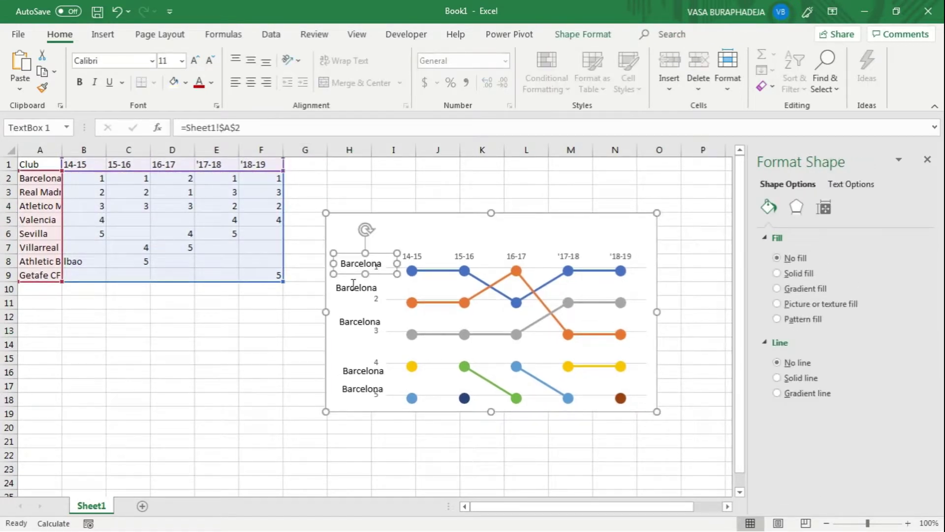
left_click(353, 285)
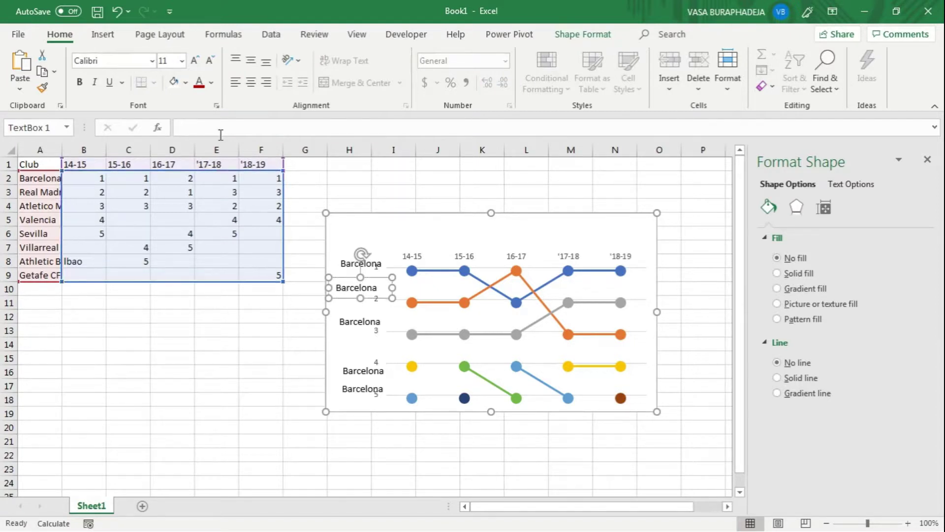
left_click_drag(346, 278, 347, 288)
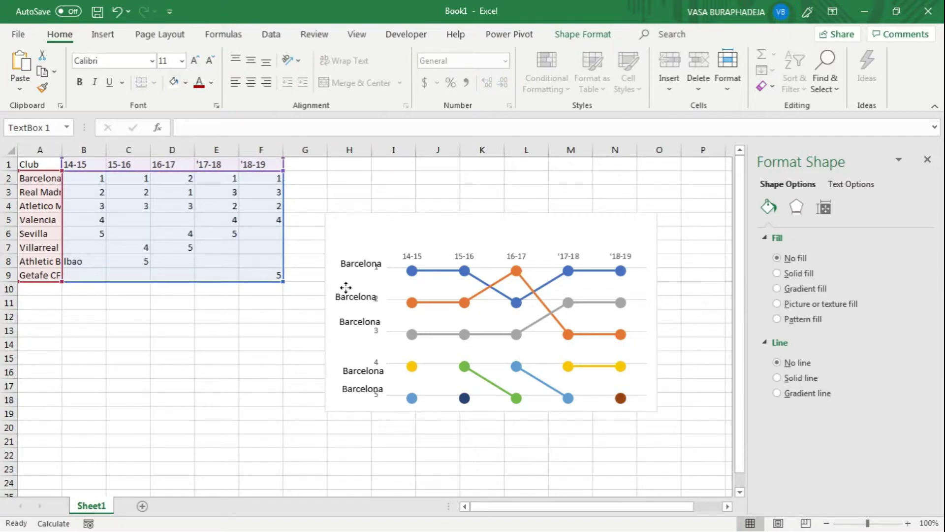
left_click(236, 127)
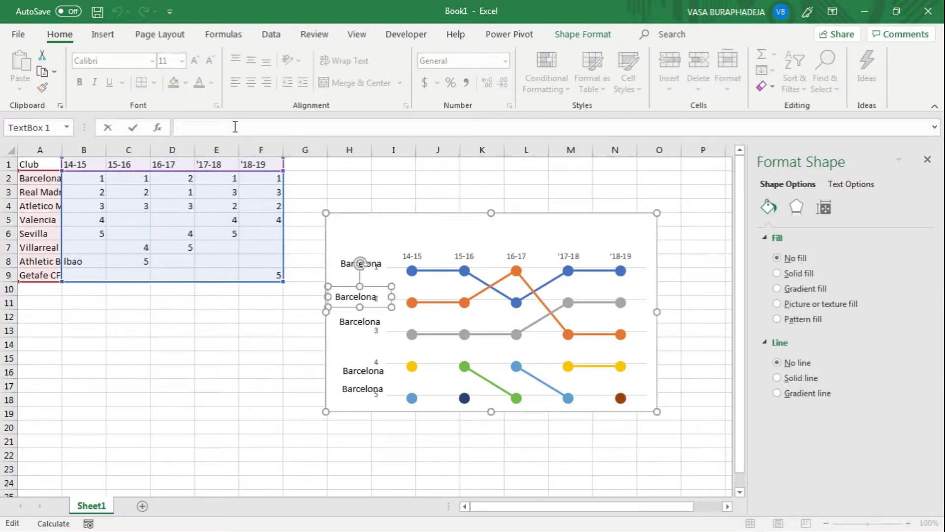
type("=")
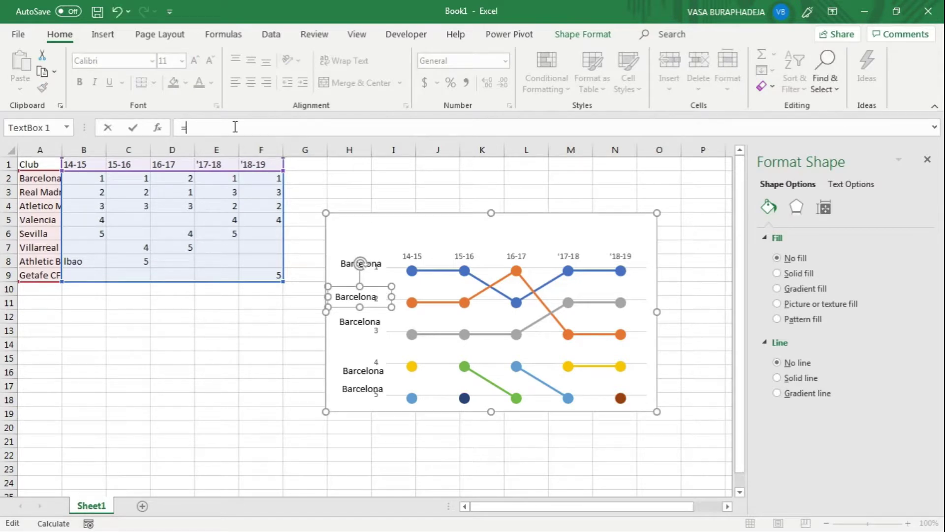
left_click(44, 192)
key("Return")
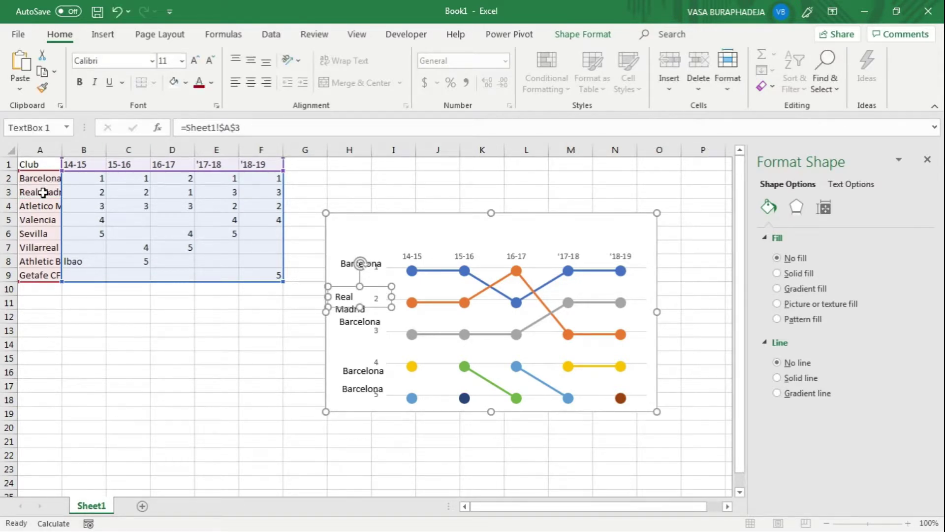
left_click(348, 325)
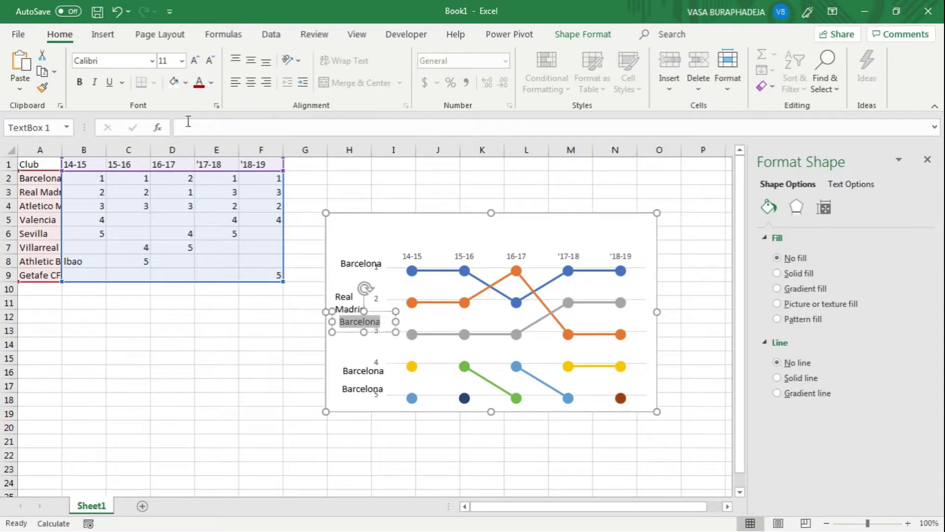
left_click_drag(378, 315, 373, 318)
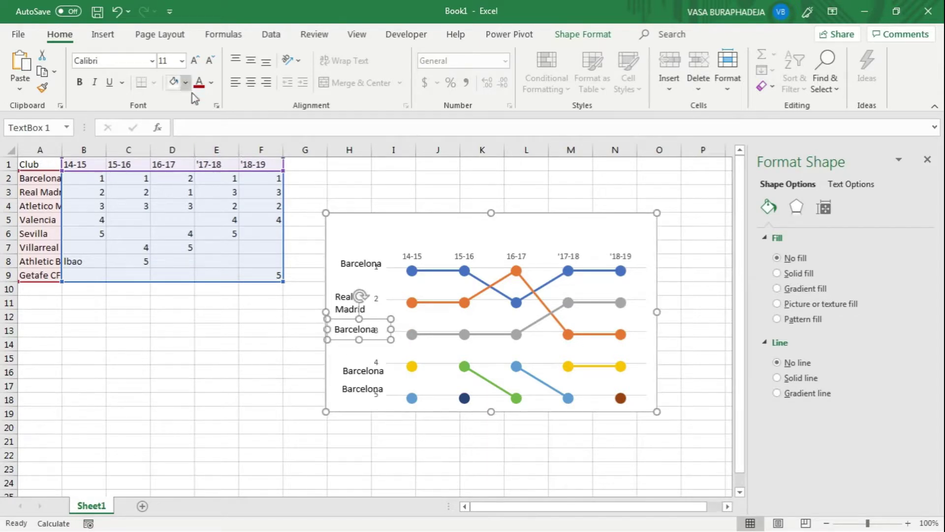
type("=")
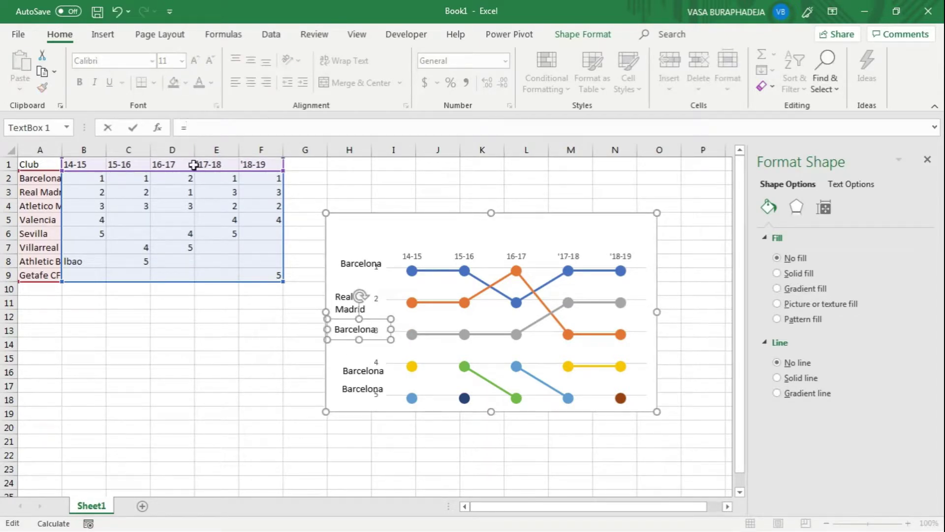
left_click(24, 207)
key("Return")
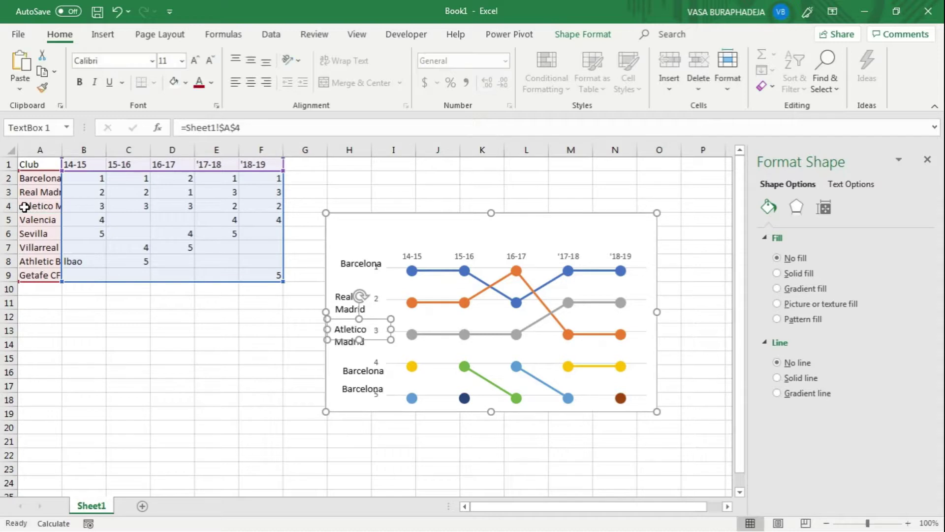
Step: Place the rank-4 and rank-5 labels and link them to A5 and A6 (Valencia, Sevilla)
left_click(365, 370)
left_click_drag(361, 362, 351, 350)
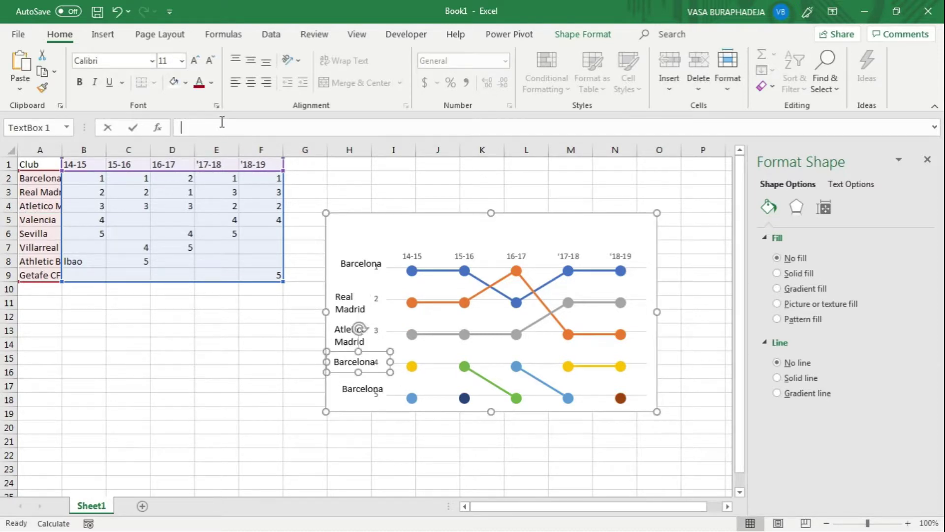
type("=")
left_click(49, 219)
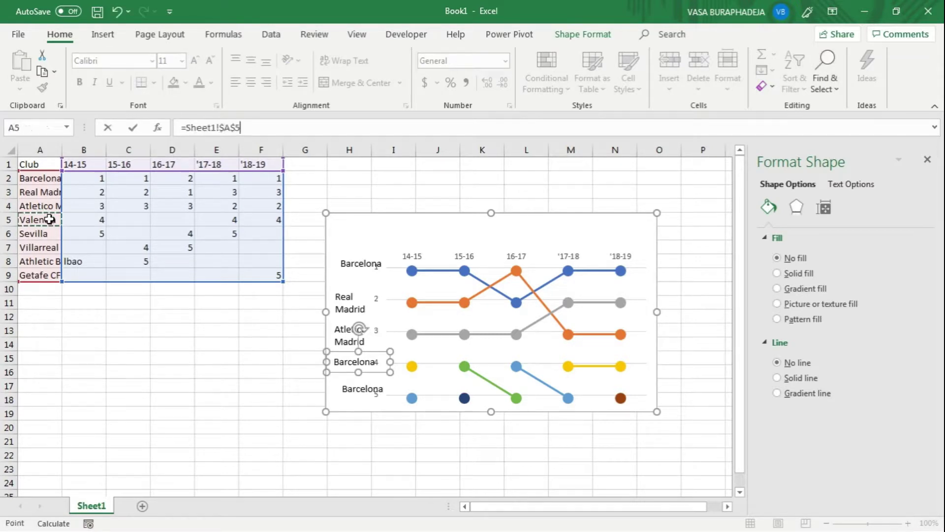
key("Return")
left_click(352, 393)
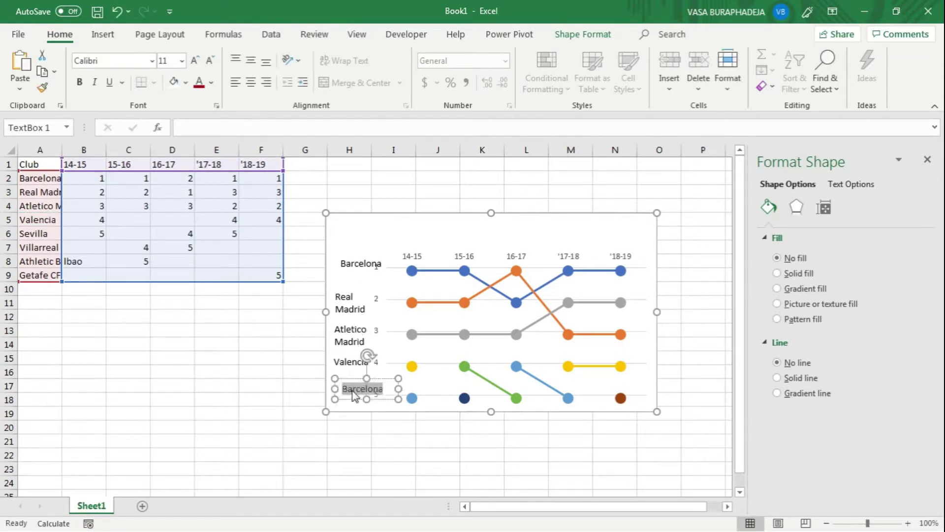
left_click_drag(352, 377, 346, 383)
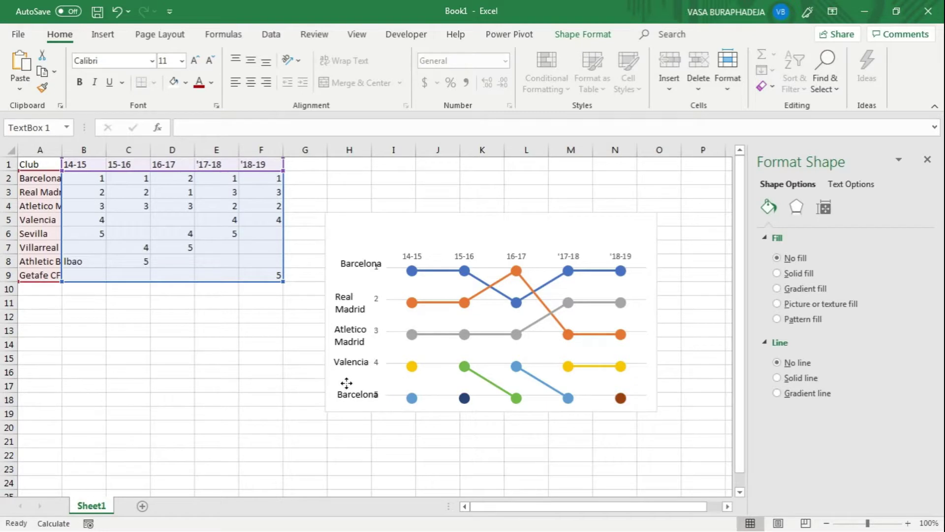
left_click(224, 127)
type("=")
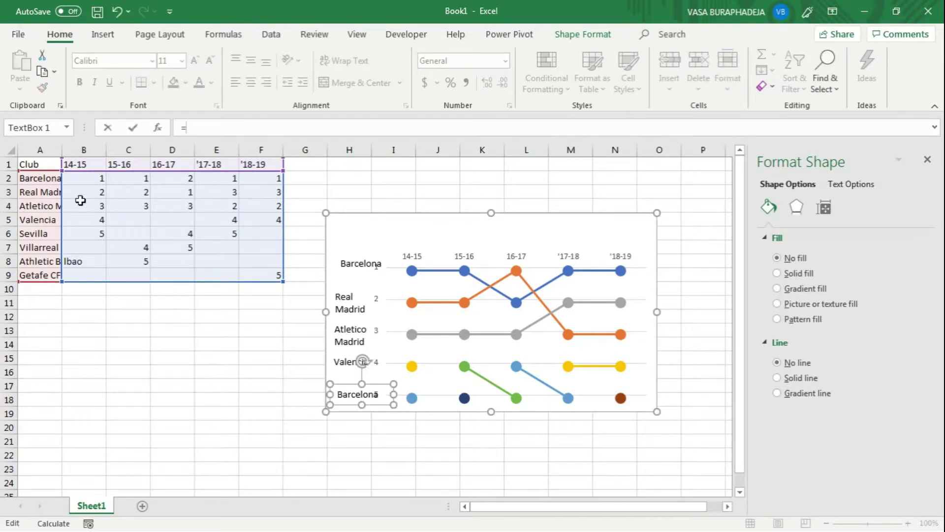
left_click(36, 233)
key("Return")
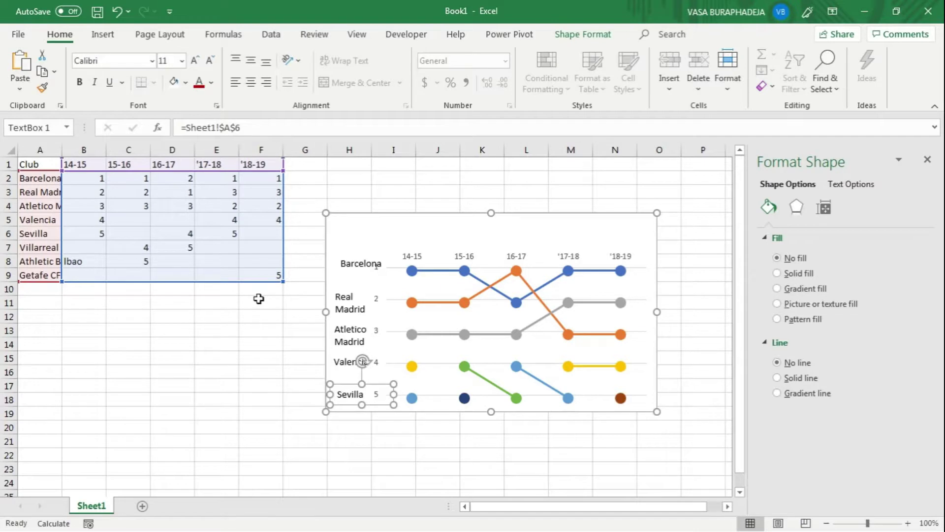
Step: Paste a copy of the Sevilla label into the chart
left_click_drag(371, 386, 378, 384)
left_click(378, 384)
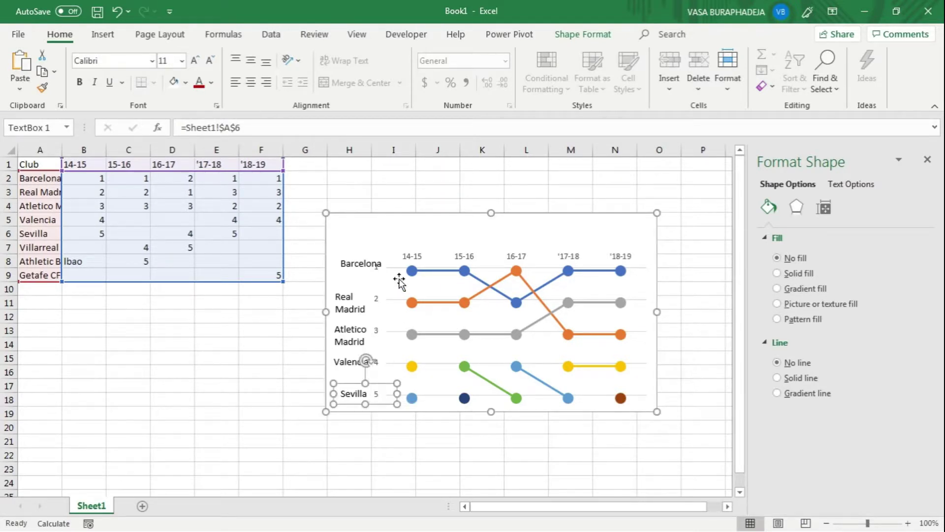
left_click(361, 232)
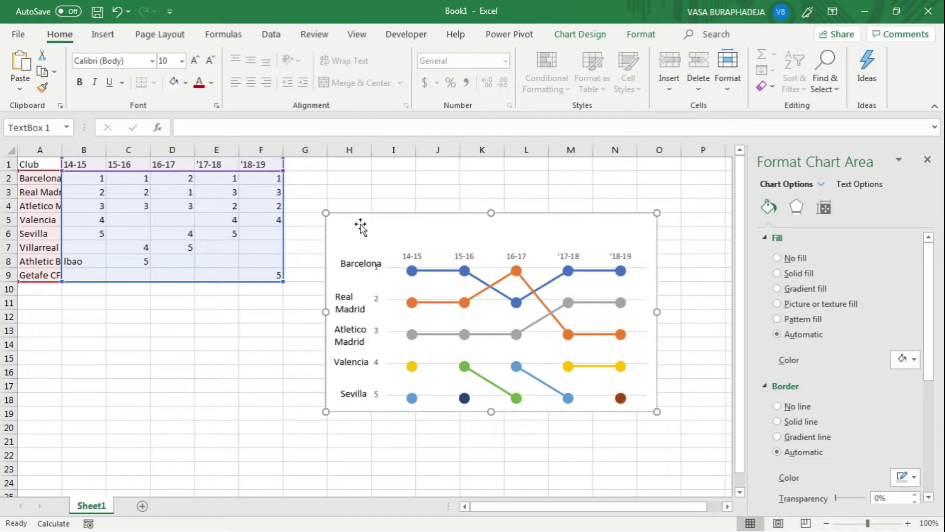
key("ctrl+v")
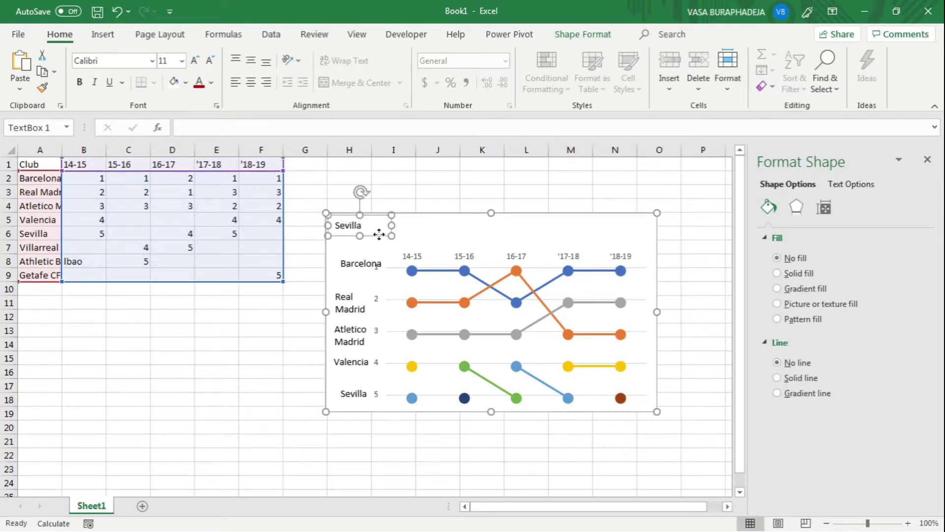
Step: Paste label copies above the 15-16, 16-17 and '17-18 columns
left_click_drag(379, 235, 471, 237)
left_click(367, 234)
key("ctrl+v")
left_click_drag(372, 238, 526, 238)
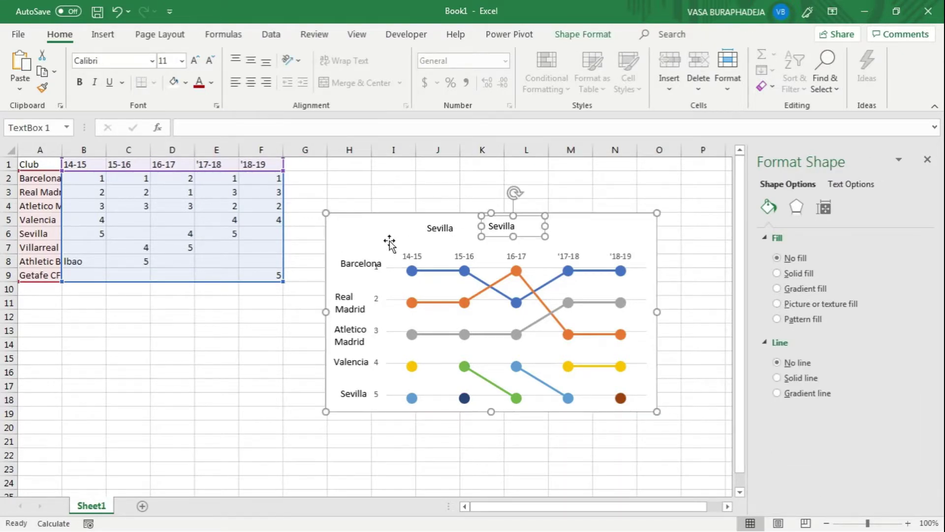
left_click(371, 232)
key("ctrl+v")
left_click_drag(381, 238, 586, 238)
Step: Link one copy to A9 so it reads Getafe CF, placed above its '18-19 marker
left_click(199, 127)
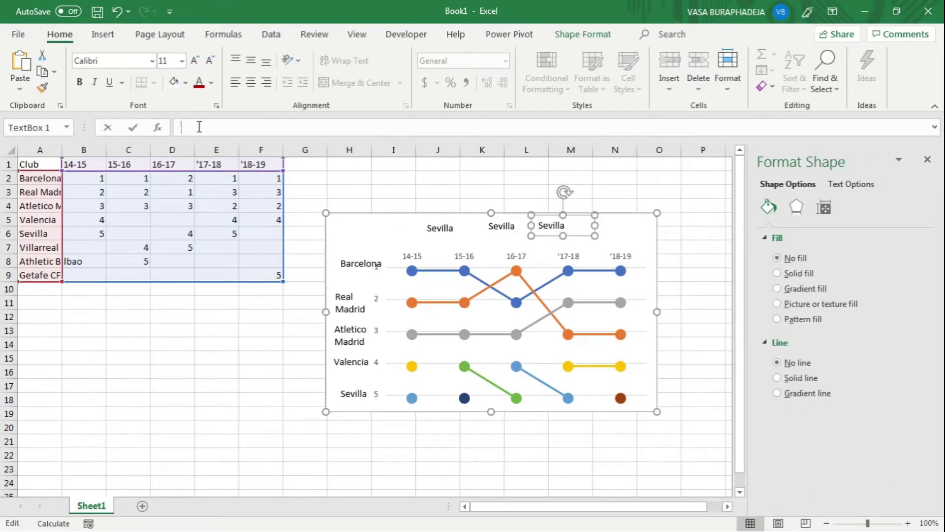
type("=")
left_click(53, 275)
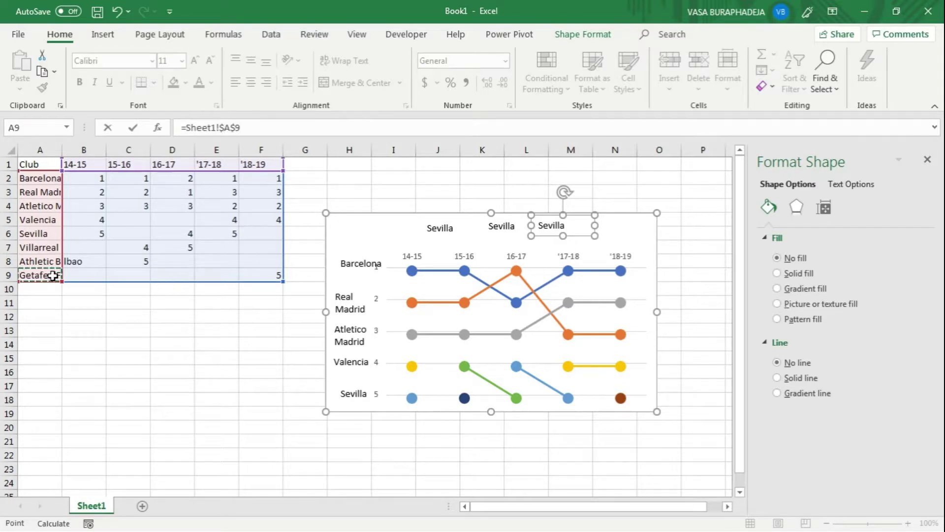
key("Return")
left_click_drag(570, 236, 633, 401)
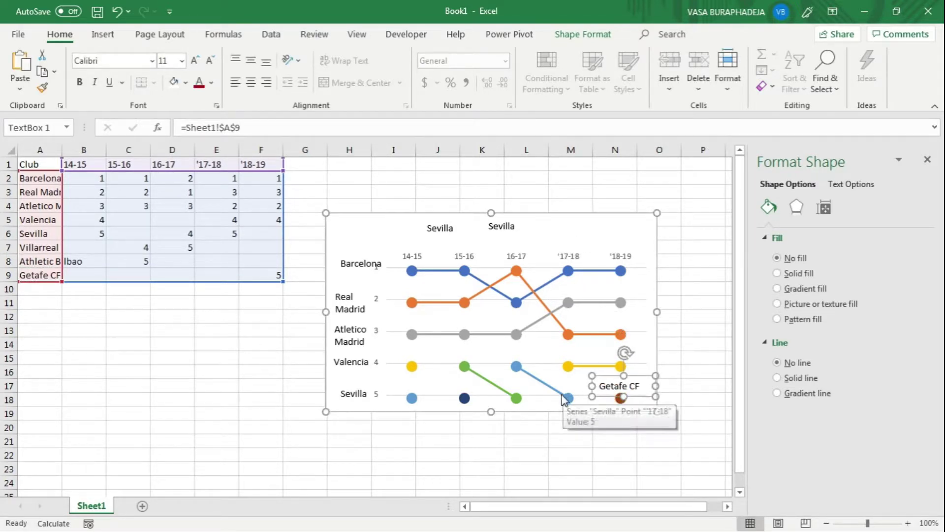
Step: Link another copy to A7 as Villarreal and place it above its green 15-16 marker
double_click(444, 226)
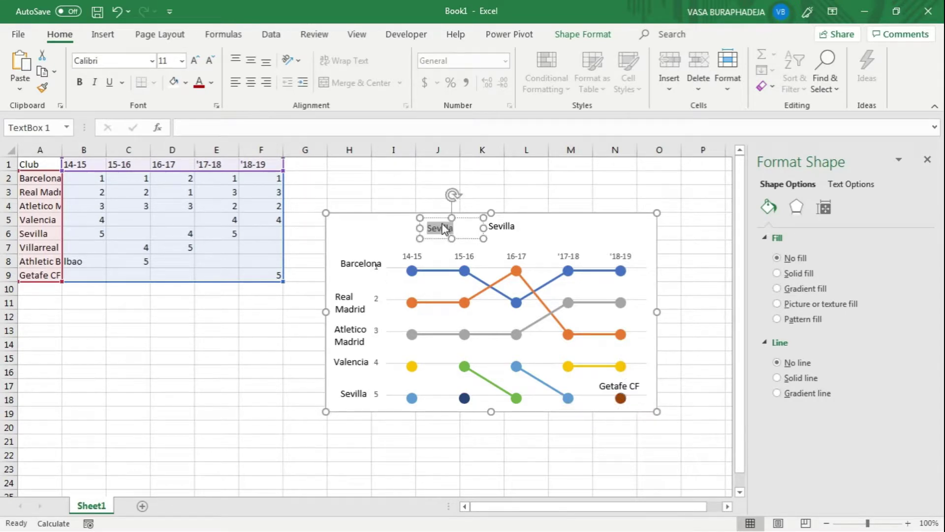
left_click(441, 218)
mouse_move(466, 371)
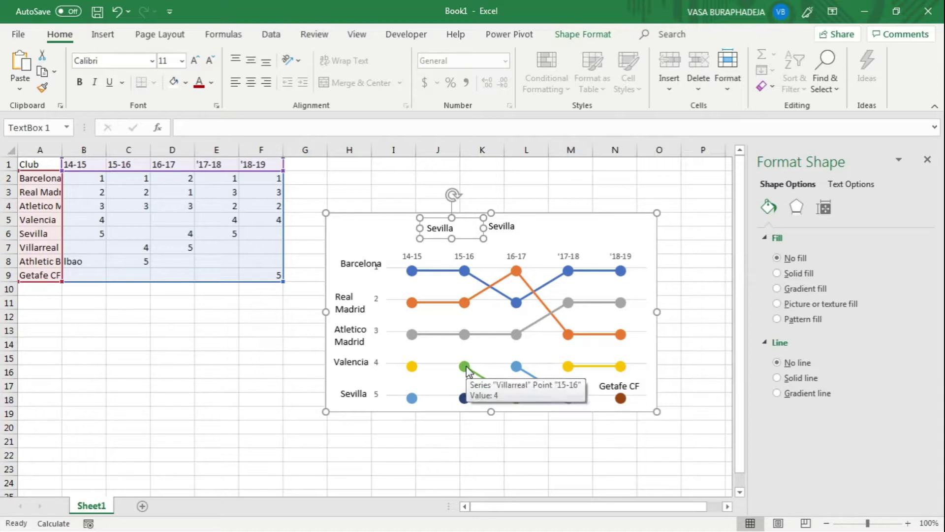
left_click(207, 127)
type("=")
left_click(51, 251)
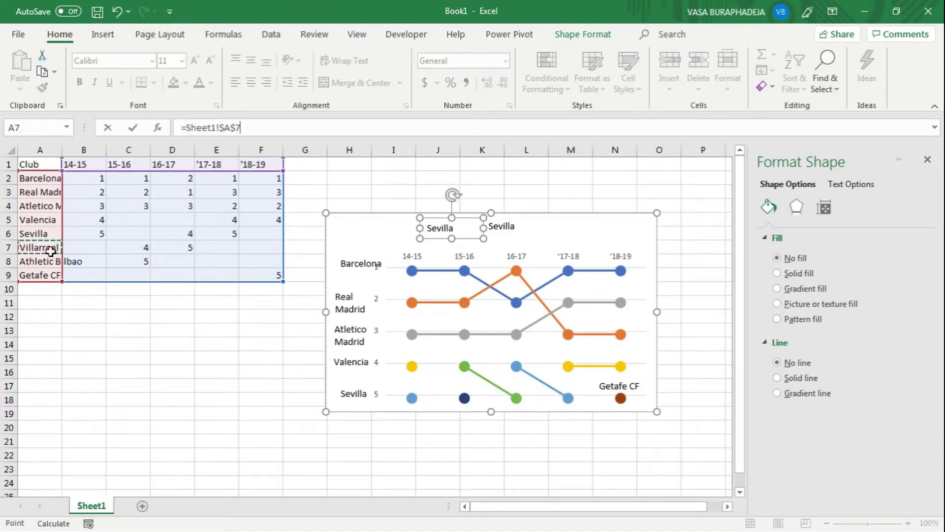
key("Return")
left_click_drag(473, 236, 483, 362)
Step: Link the last copy to A8 as Athletic Bilbao beside its 15-16 marker
left_click(502, 227)
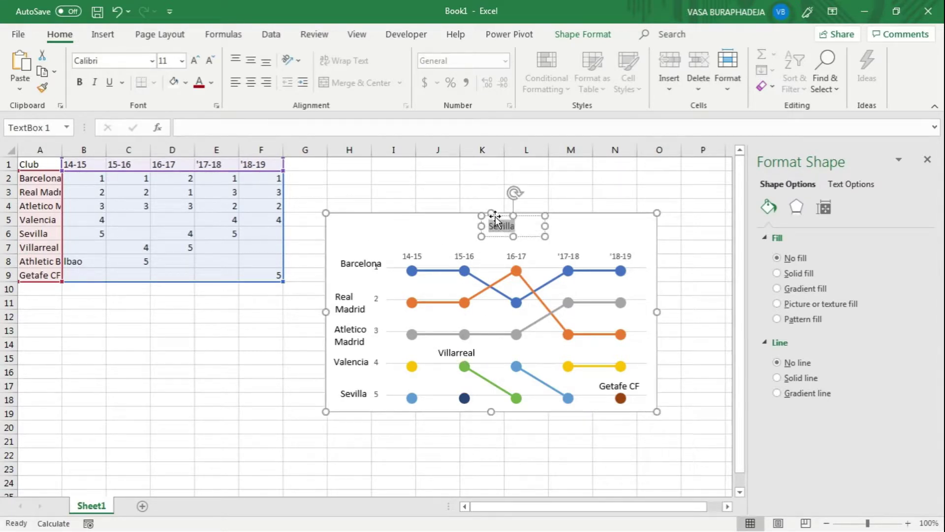
left_click(252, 133)
type("=")
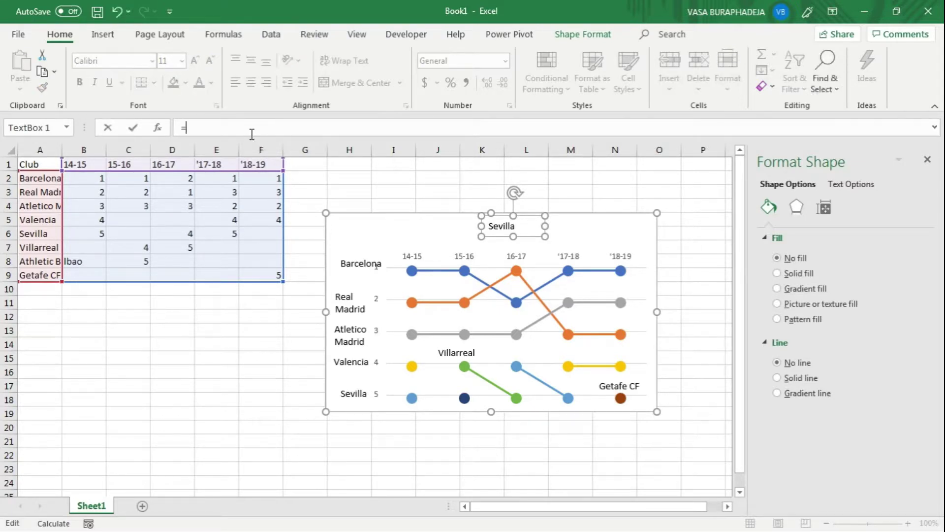
left_click(33, 261)
key("Return")
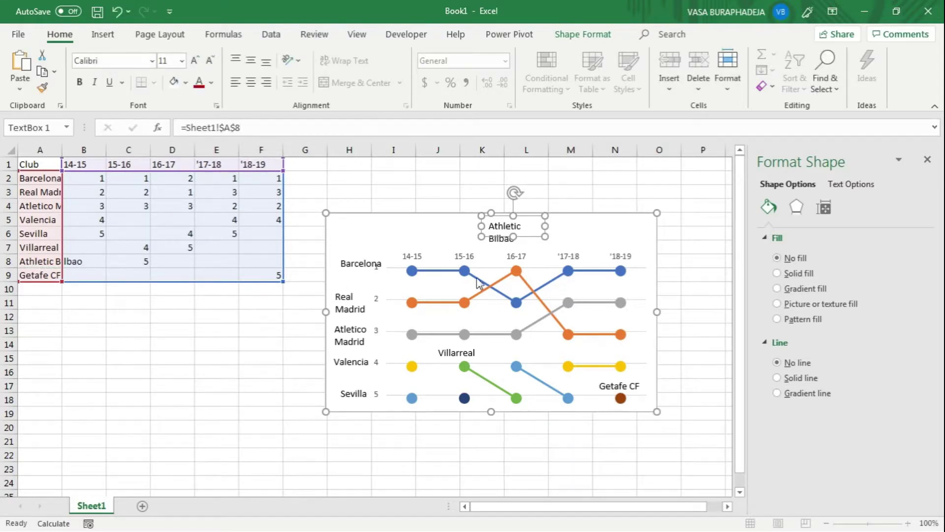
left_click_drag(505, 332, 481, 373)
Step: Narrow the plot area from the left and widen the five club labels
left_click(358, 298)
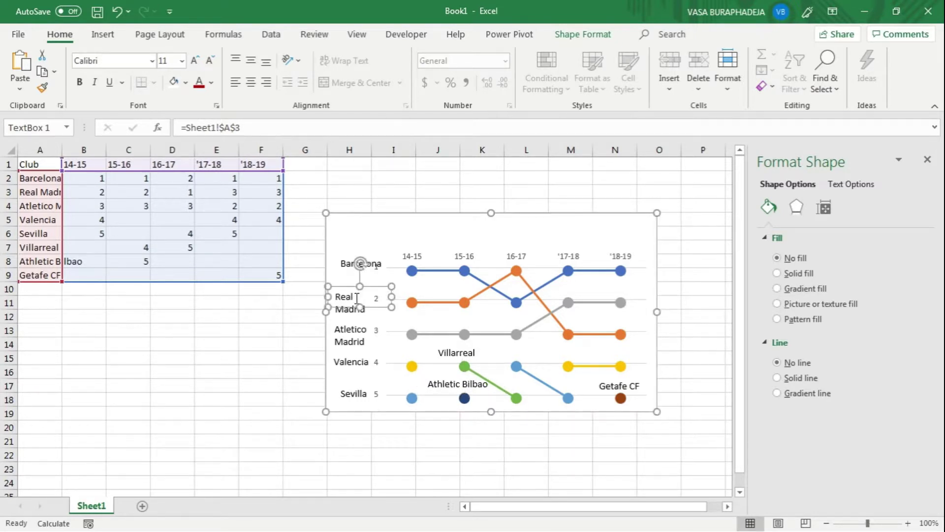
left_click(413, 291)
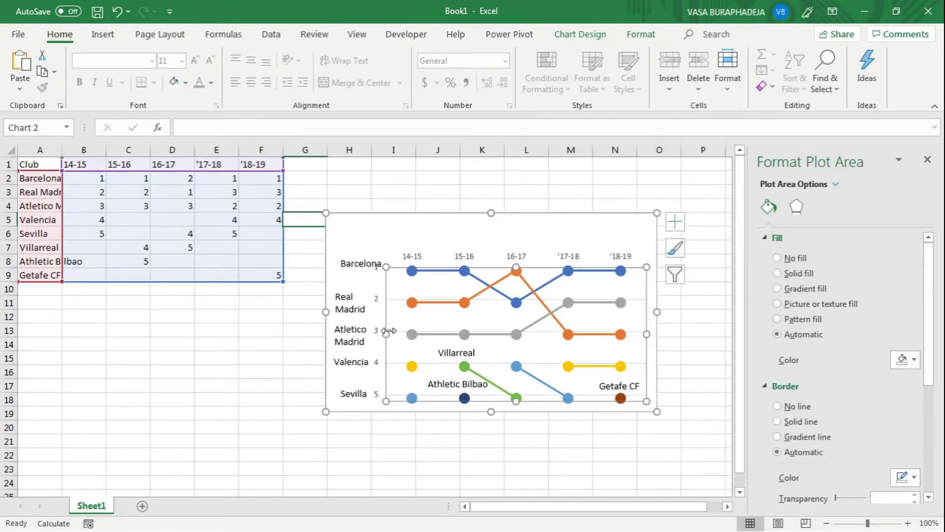
left_click_drag(394, 337, 401, 334)
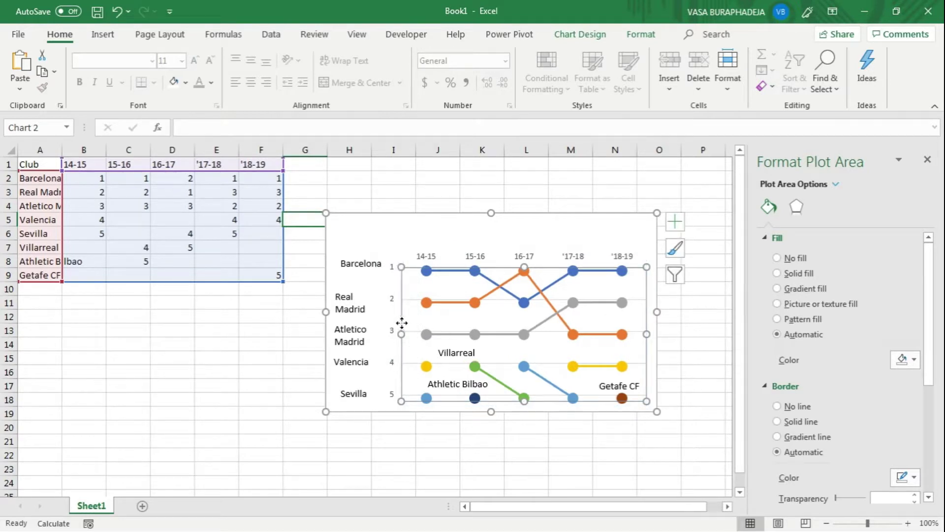
left_click(361, 264)
left_click(355, 301, "shift")
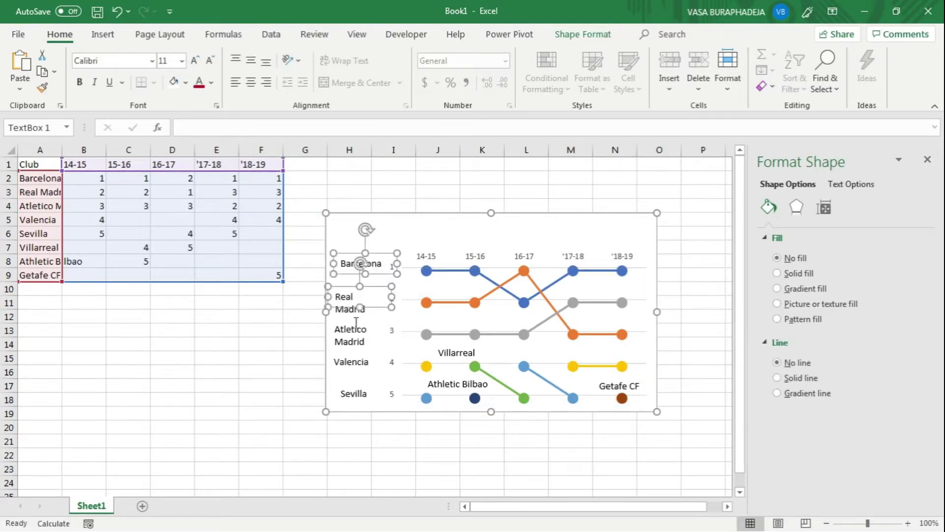
left_click(357, 339, "shift")
left_click(362, 361, "shift")
left_click(356, 394, "shift")
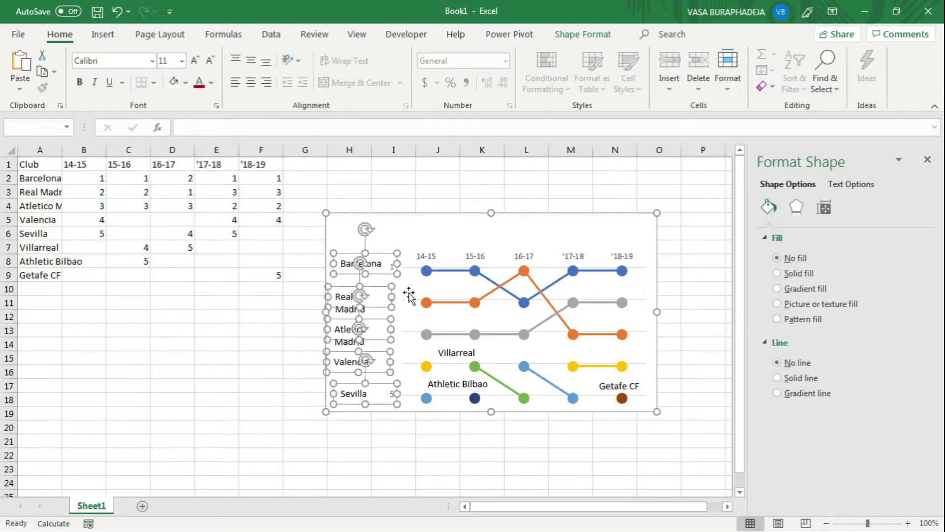
left_click_drag(396, 264, 417, 267)
left_click(407, 266)
key("ctrl+z")
left_click(418, 268)
left_click(418, 267)
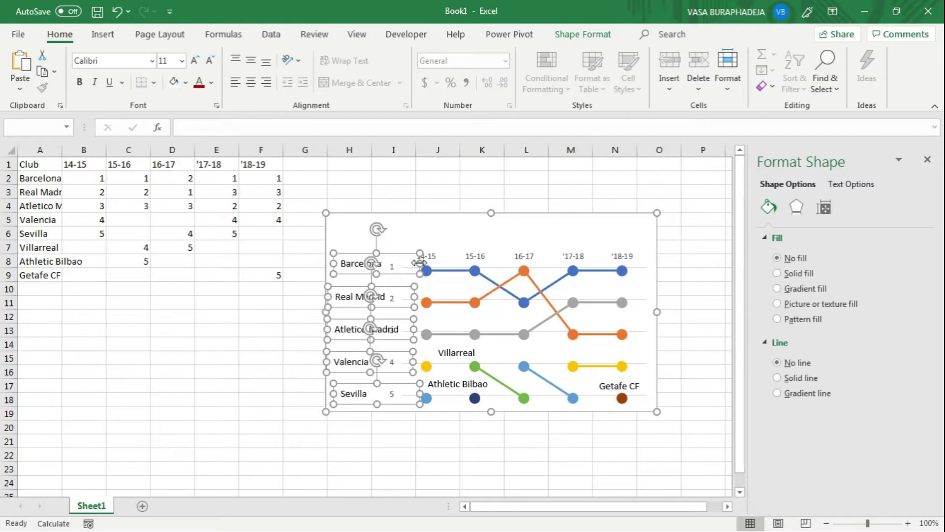
Step: Shift the plot area's left edge further right
left_click(440, 259)
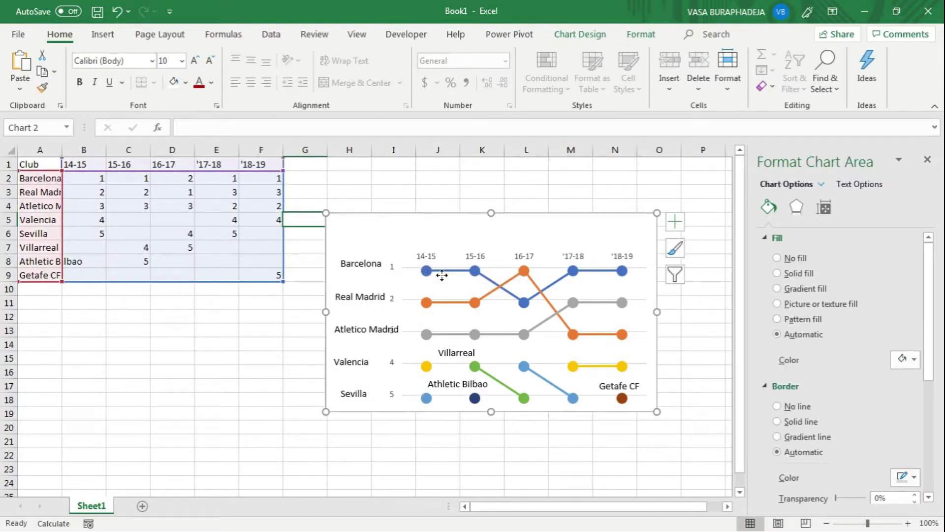
left_click(404, 339)
left_click_drag(403, 334, 413, 334)
Step: Right-align the text of the Barcelona, Real Madrid, Atletico Madrid, Valencia and Sevilla labels
left_click(369, 268)
left_click(353, 335)
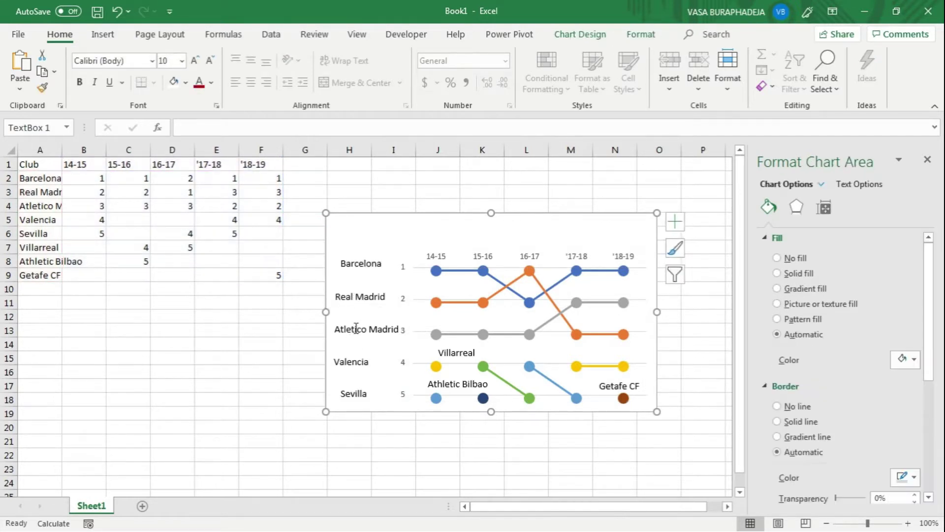
left_click(358, 273)
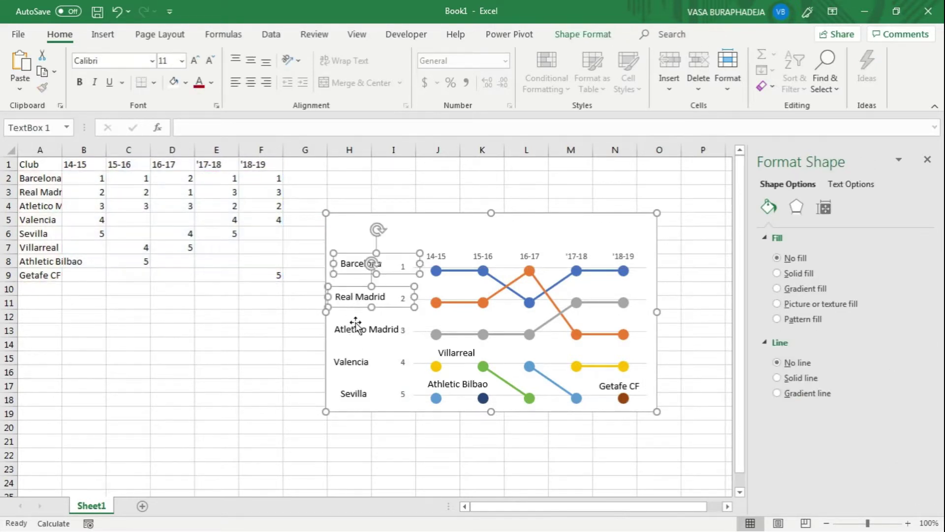
left_click(352, 341)
left_click(362, 270)
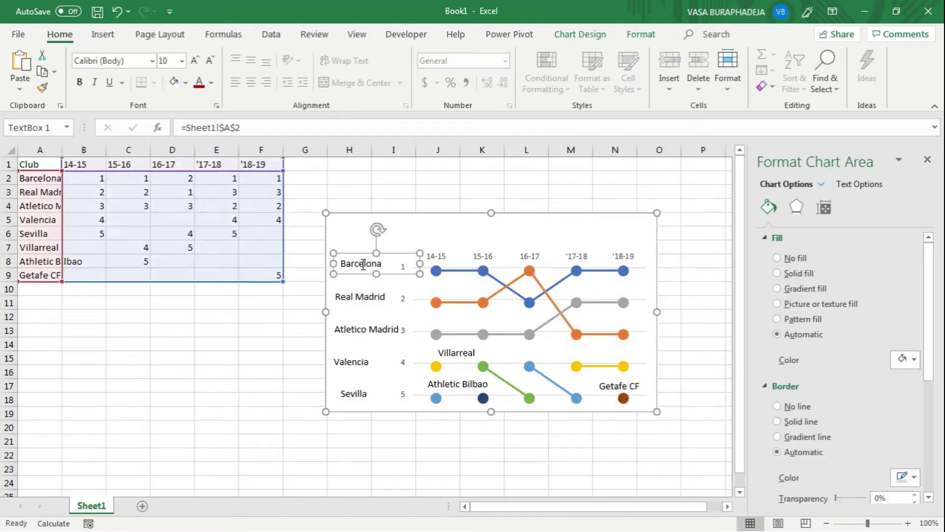
left_click(359, 297, "shift")
left_click(359, 329, "shift")
left_click(362, 358, "shift")
left_click(353, 393, "shift")
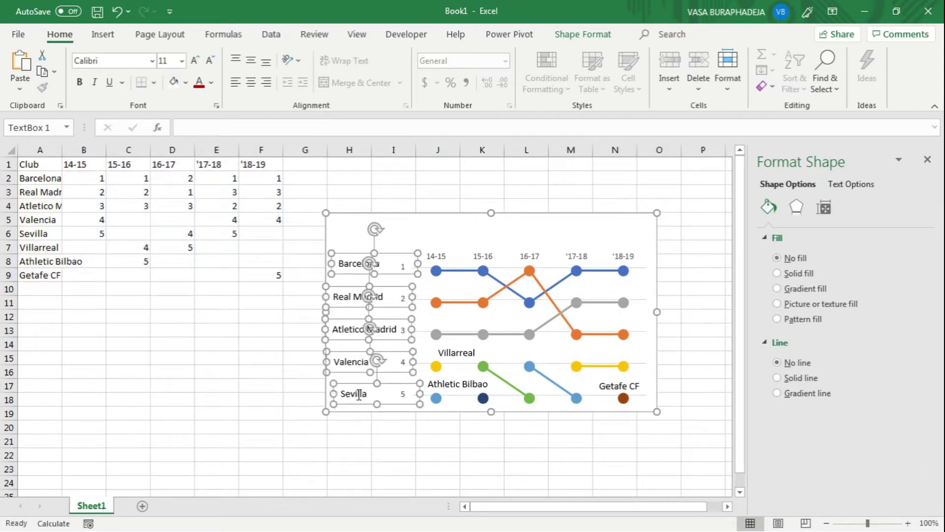
left_click(266, 82)
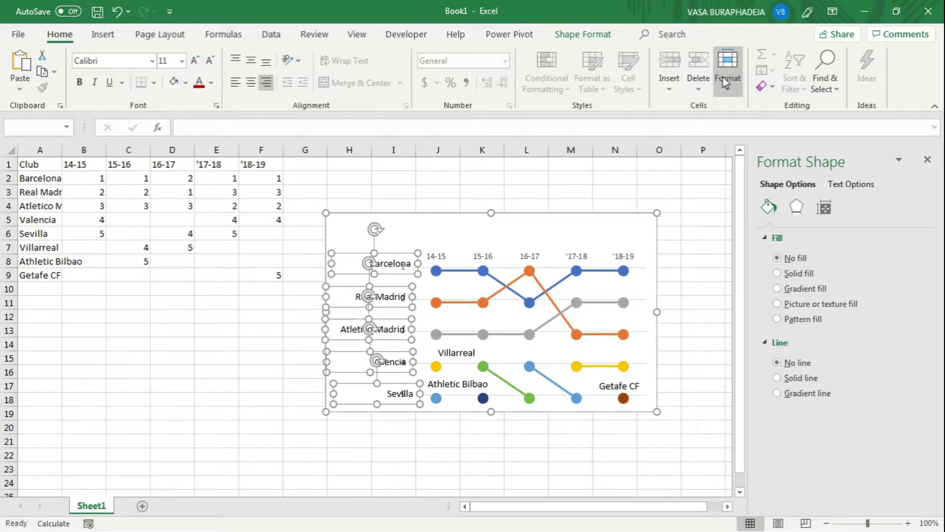
Step: Align the selected club labels right using Shape Format > Align > Align Right
left_click(598, 36)
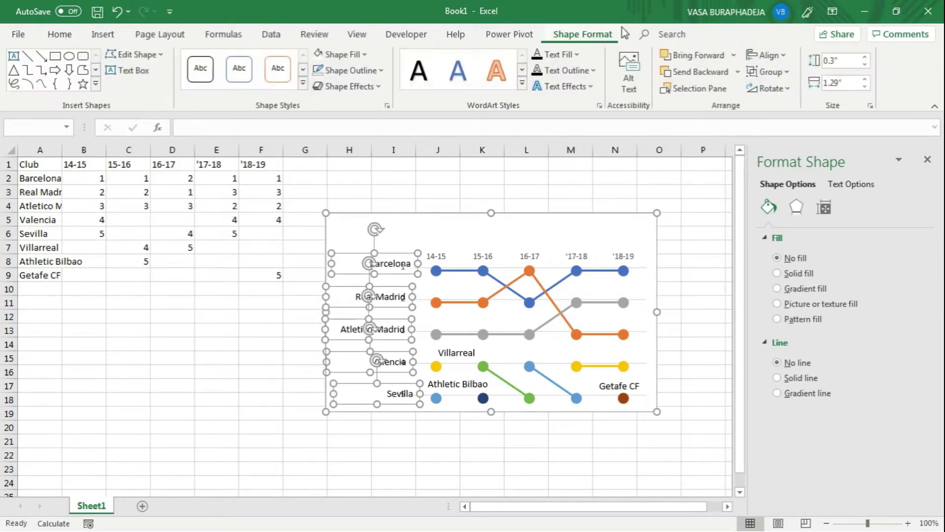
left_click(784, 58)
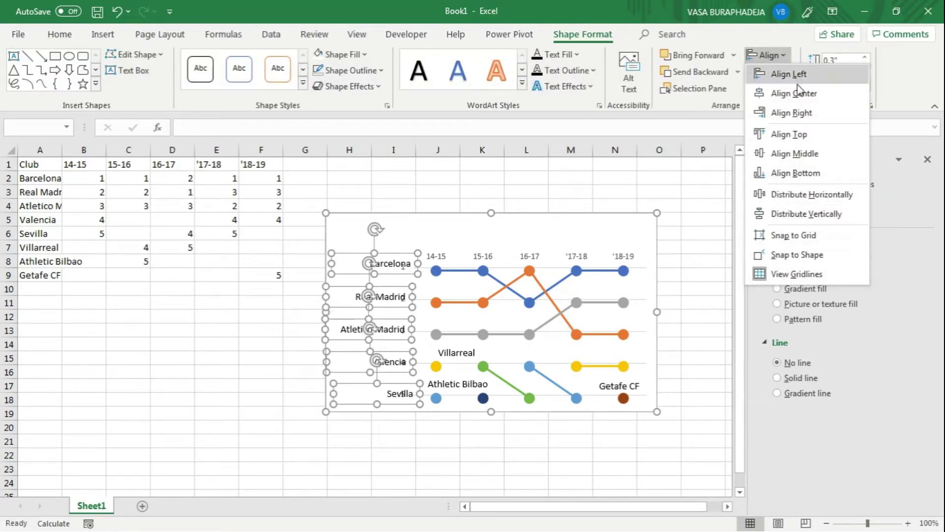
left_click(796, 113)
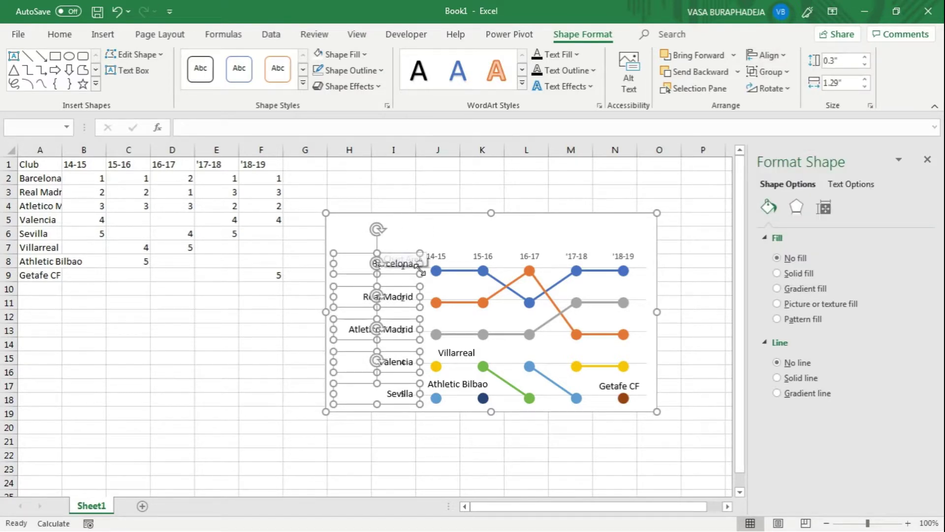
Step: Narrow the club labels from both sides so they sit close to the rank lines
left_click_drag(333, 263, 339, 265)
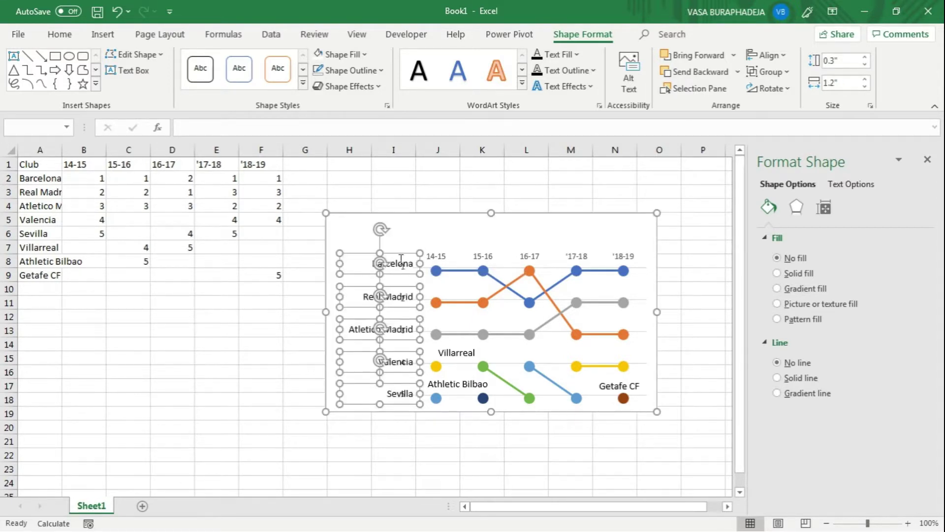
left_click_drag(421, 262, 419, 264)
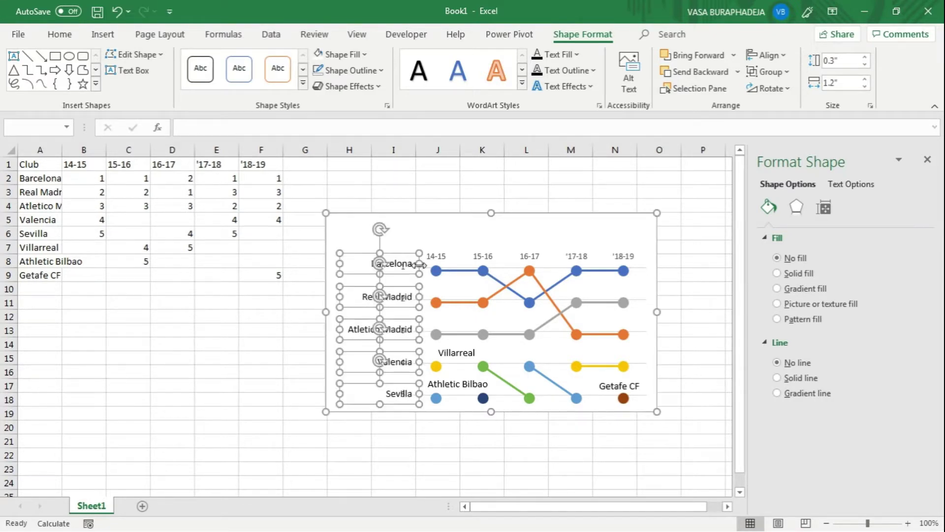
left_click(331, 264)
left_click(419, 264)
mouse_move(419, 264)
left_mouse_down()
mouse_move(399, 263)
mouse_move(409, 265)
left_mouse_up()
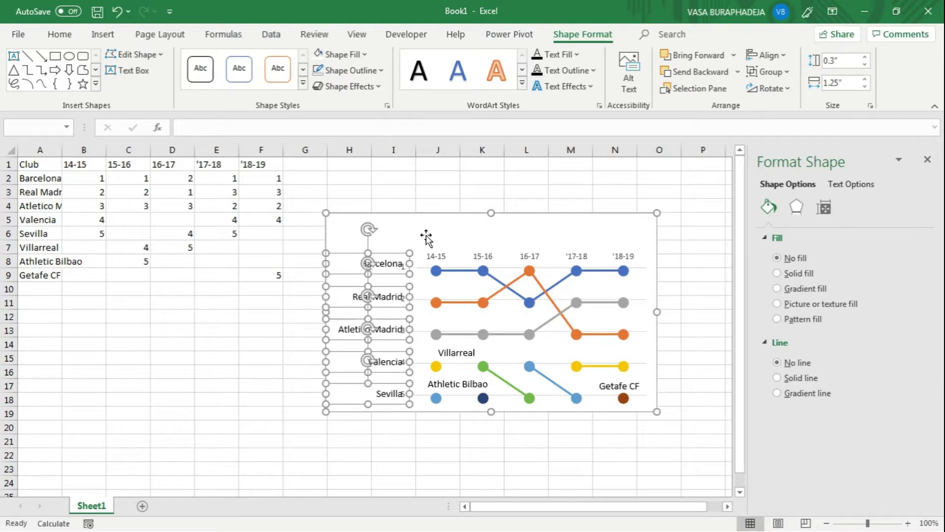
left_click(325, 312)
left_click(266, 371)
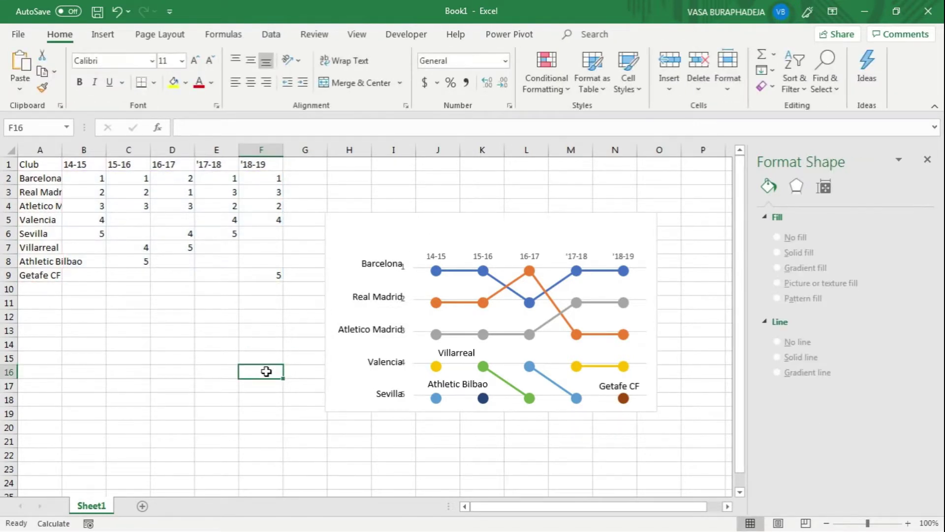
Step: Nudge the Barcelona label slightly down and select all five club labels
left_click(387, 271)
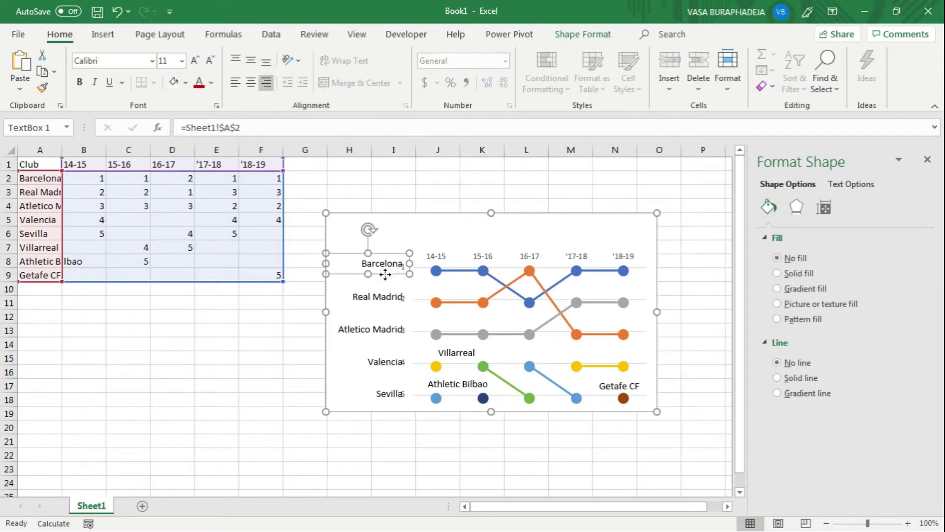
mouse_move(385, 275)
left_mouse_down()
mouse_move(390, 253)
mouse_move(384, 278)
left_mouse_up()
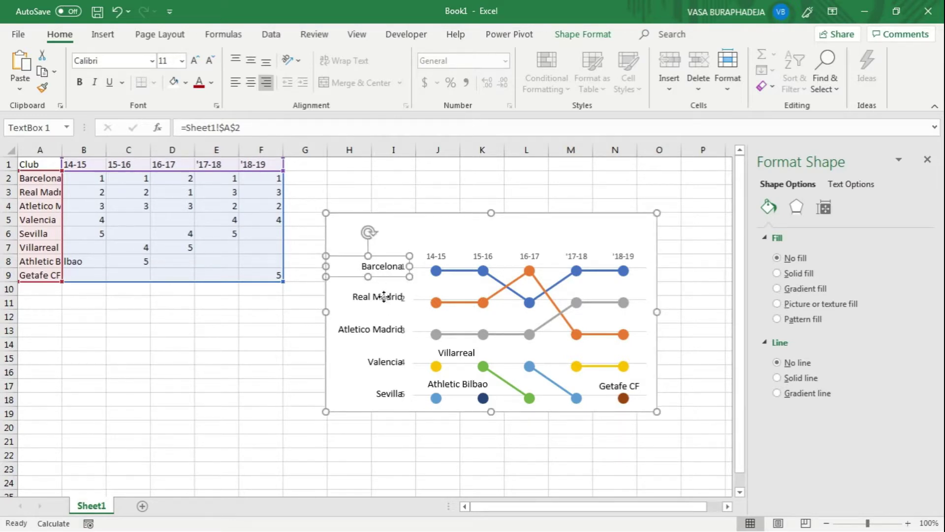
left_click(392, 250)
left_click(395, 260)
left_click(376, 296, "shift")
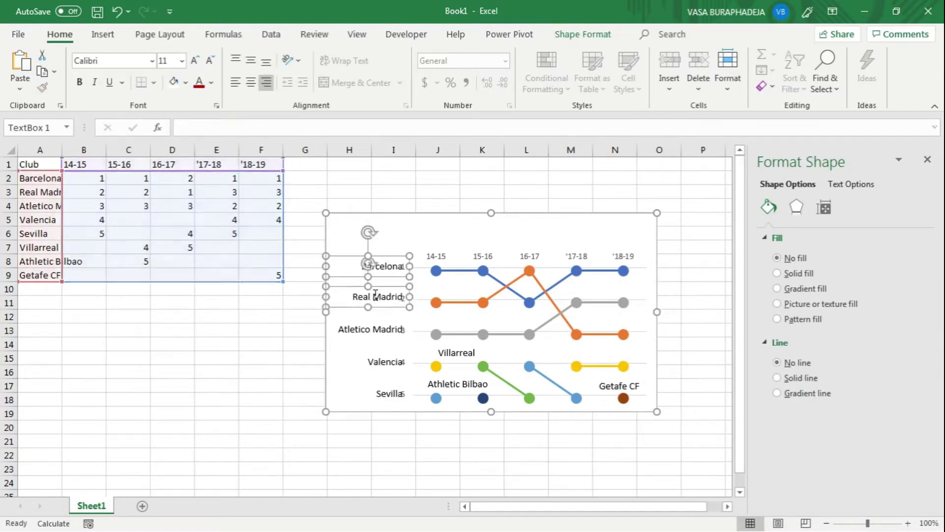
left_click(370, 330, "shift")
left_click(381, 361, "shift")
left_click(389, 391, "shift")
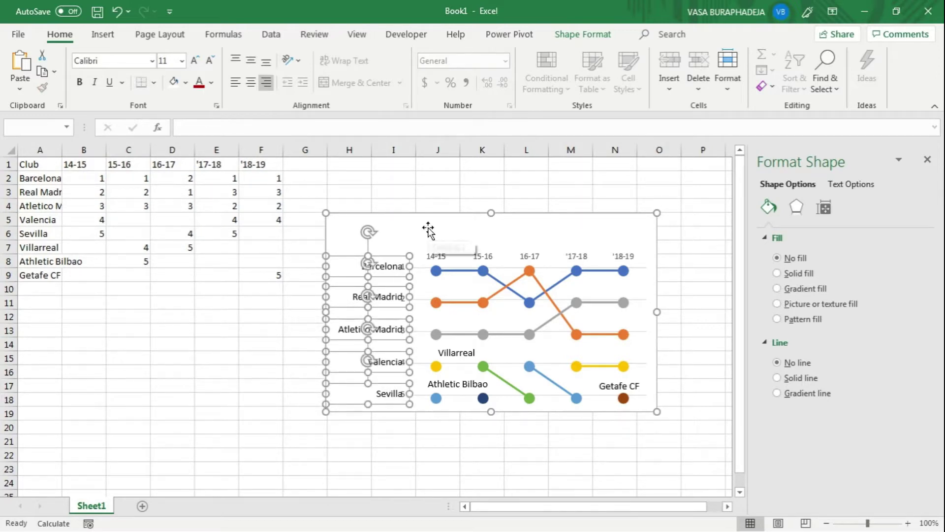
Step: Apply Distribute Vertically to the five club labels
left_click(606, 33)
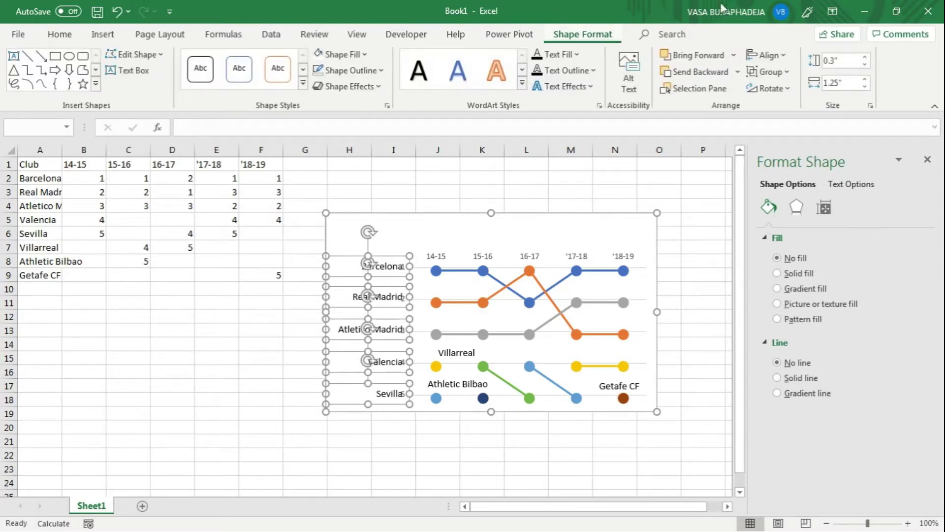
left_click(772, 57)
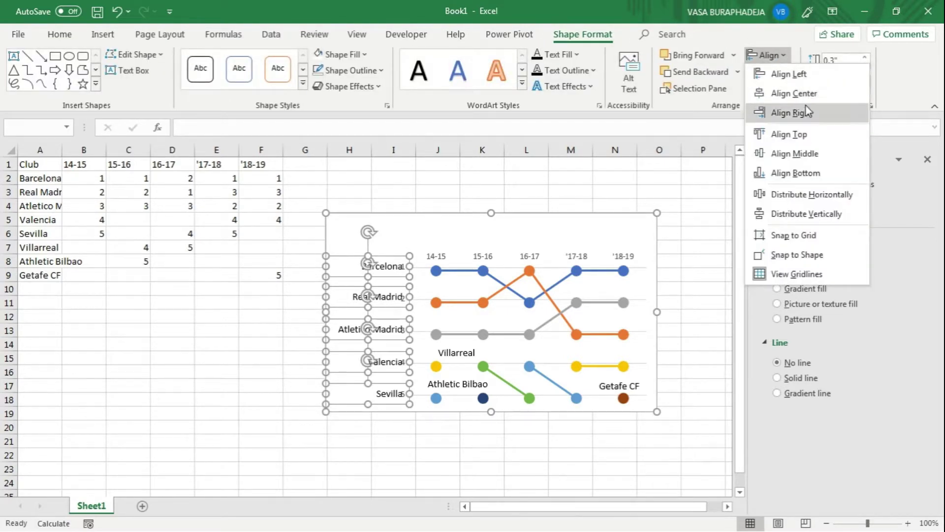
left_click(784, 214)
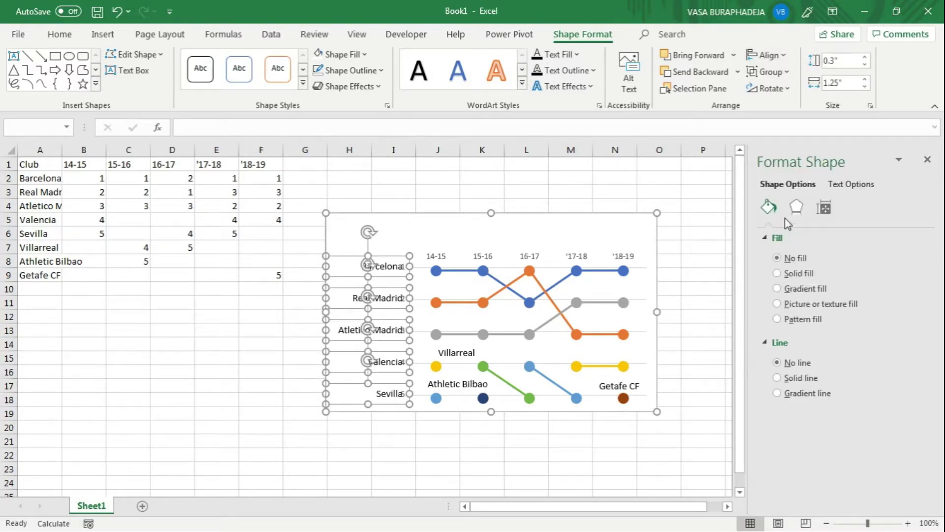
left_click(479, 186)
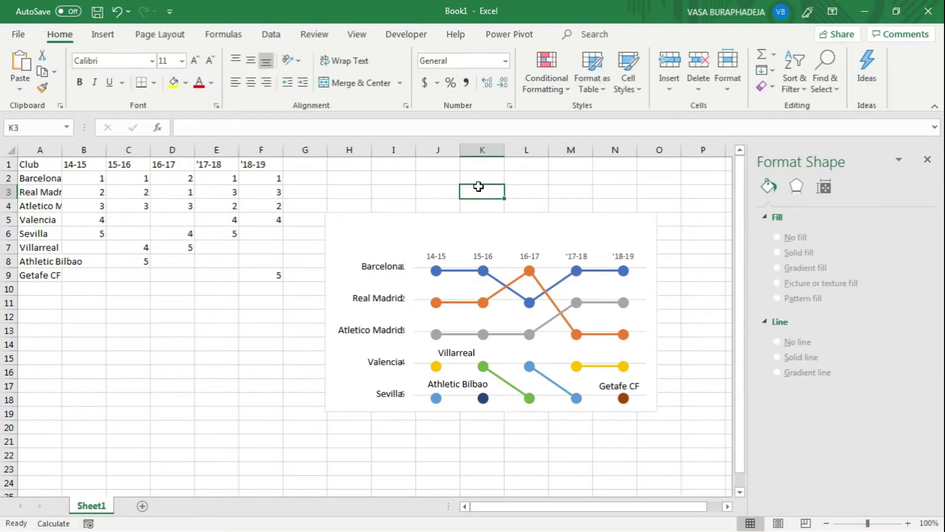
left_click(377, 267)
Step: Delete the vertical rank axis, undoing an accidental deletion of the whole chart
left_click(402, 290)
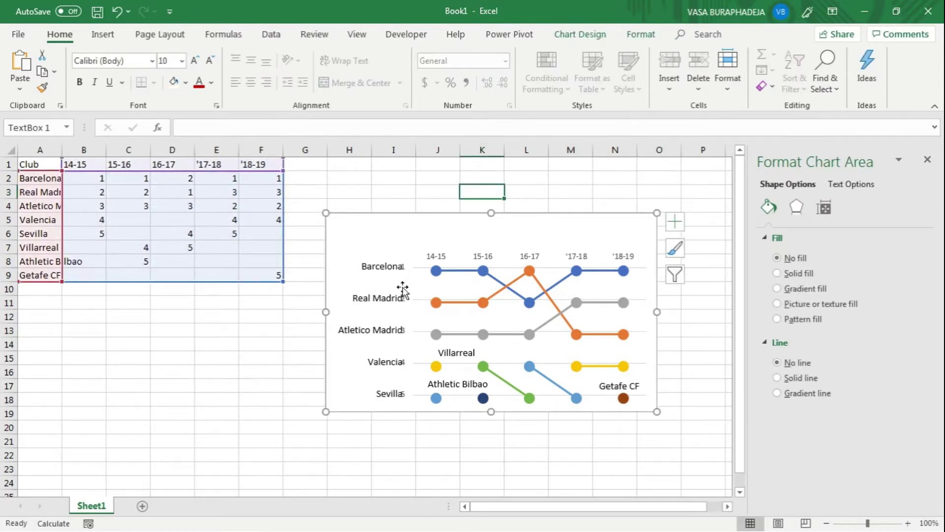
left_click(412, 287)
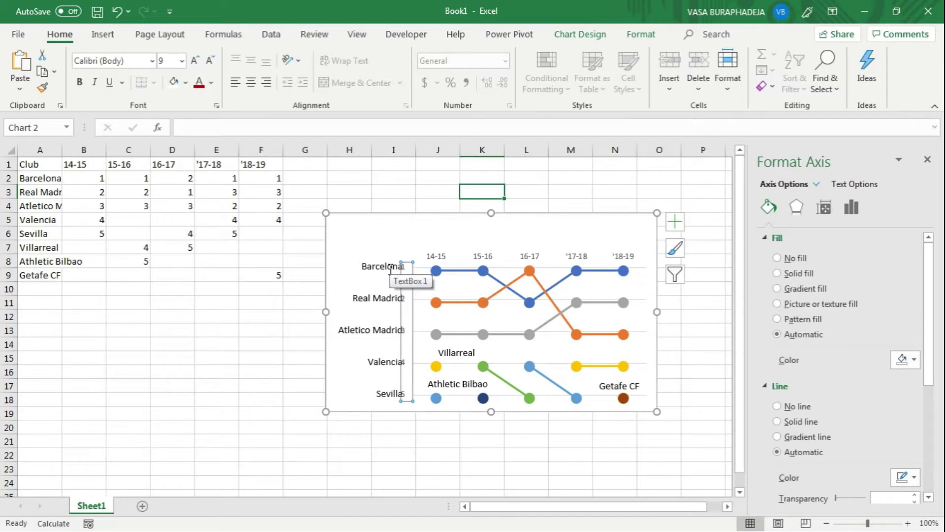
key("Delete")
key("ctrl+z")
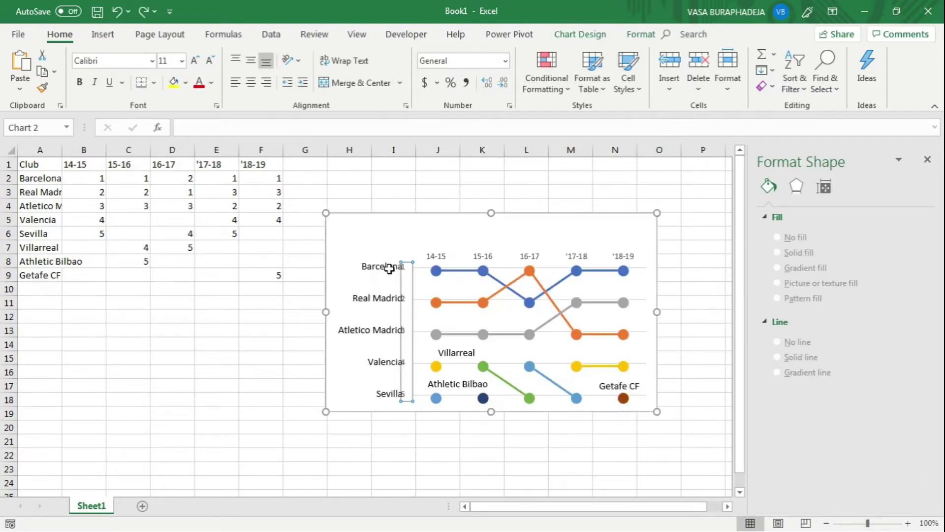
left_click(401, 278)
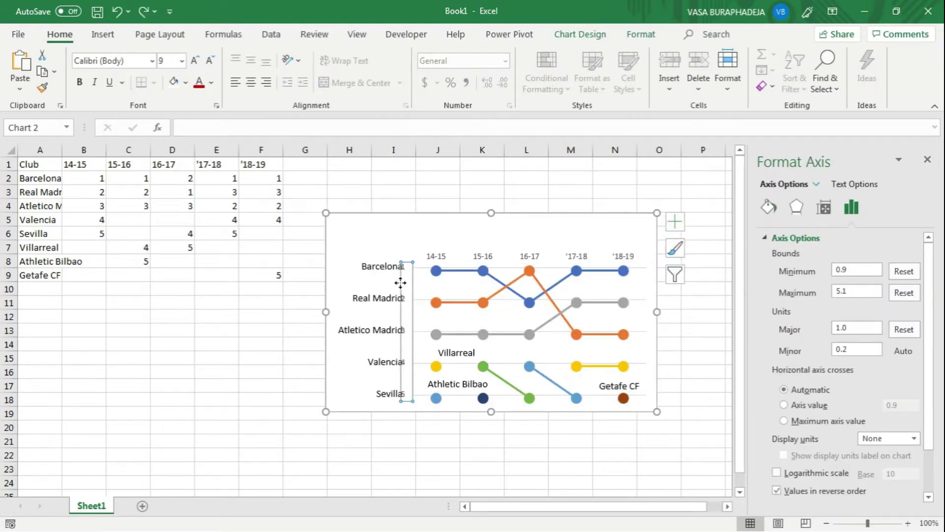
left_click(409, 339)
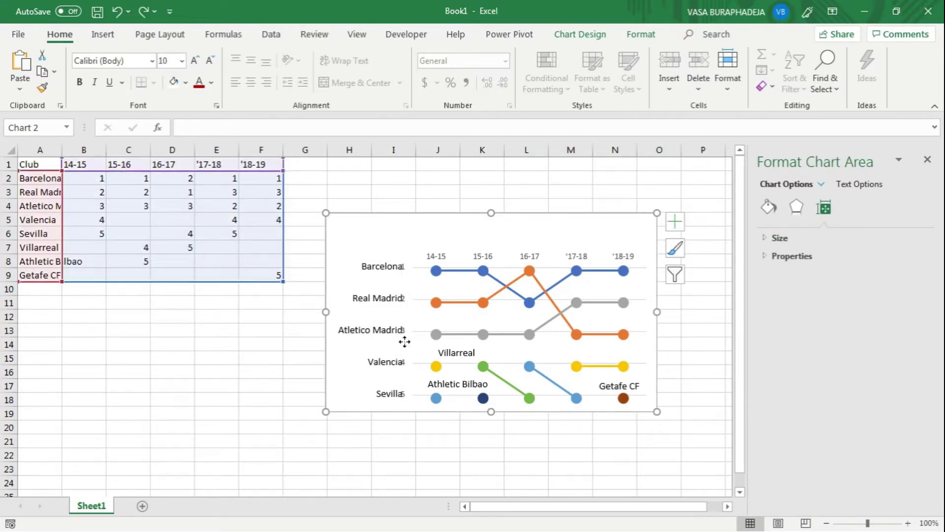
left_click(412, 333)
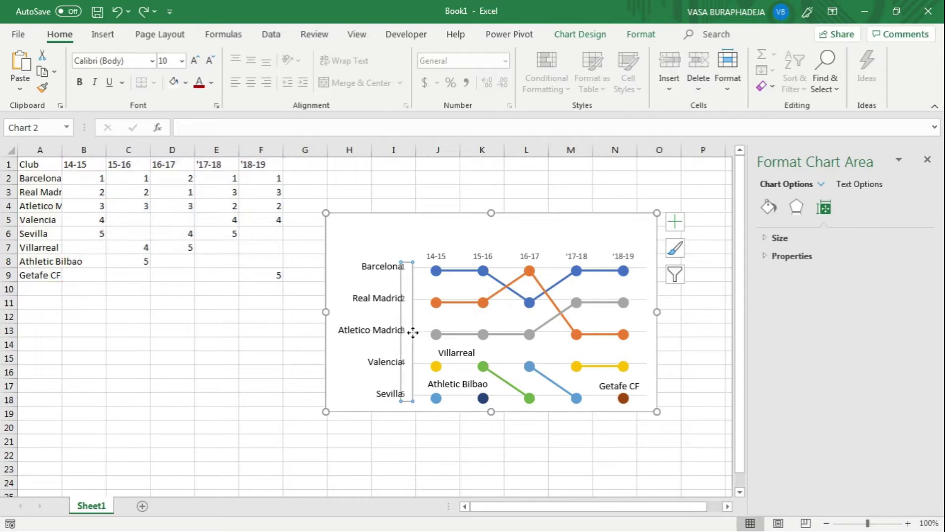
key("Escape")
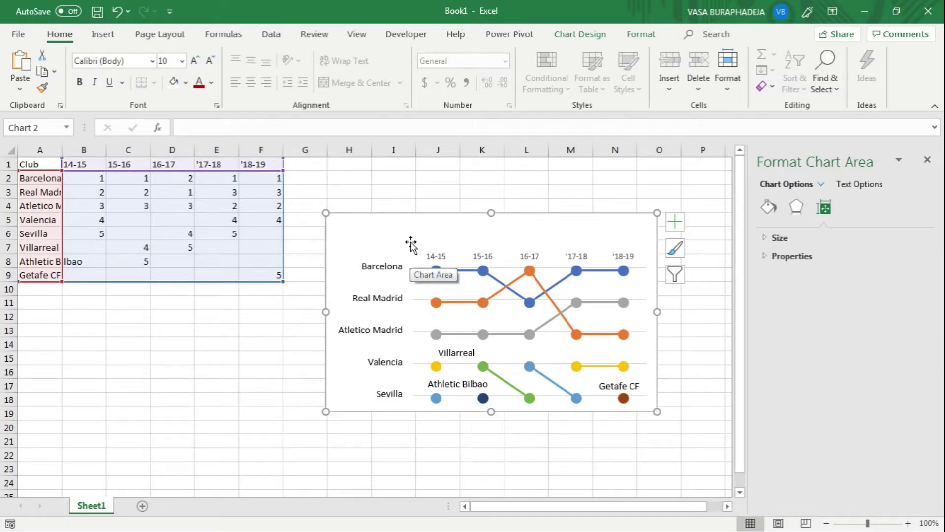
Step: Move the Villarreal and Athletic Bilbao labels right toward their 15-16 markers
left_click(458, 353)
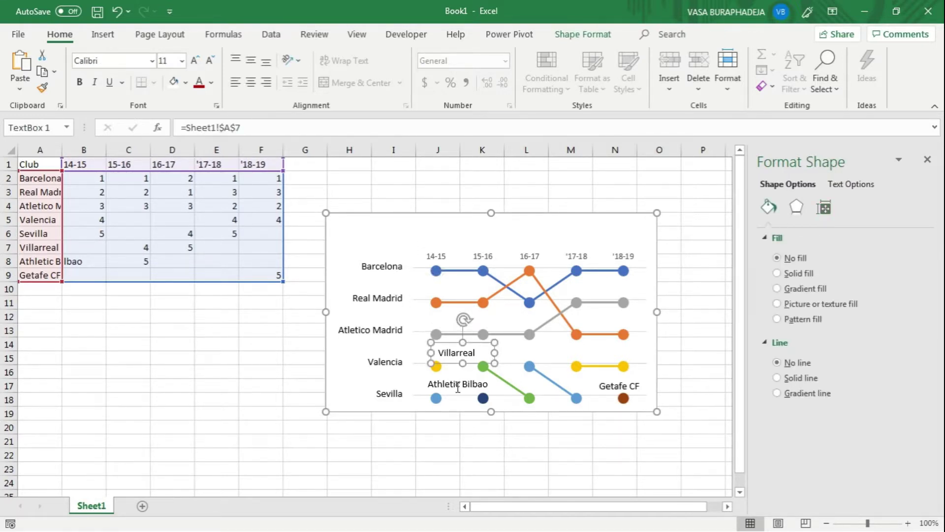
left_click(500, 377, "shift")
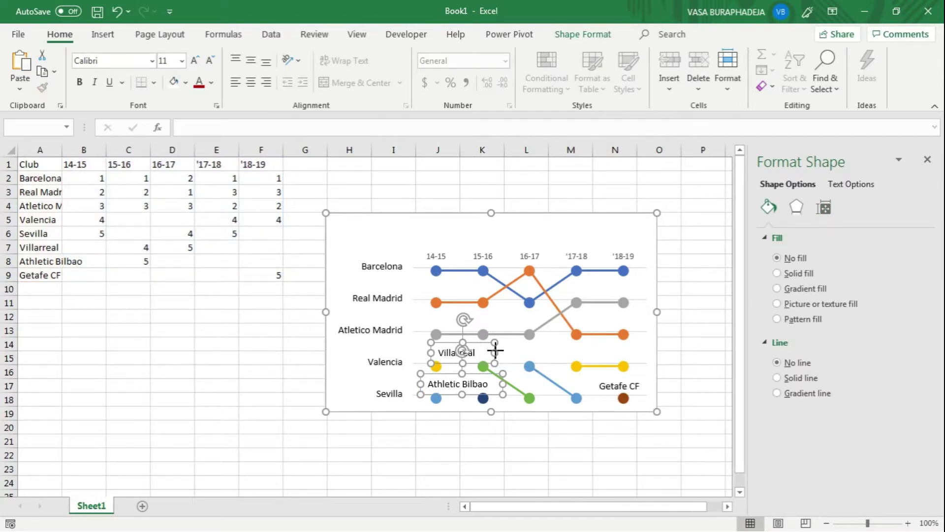
key("Escape")
left_click(506, 354)
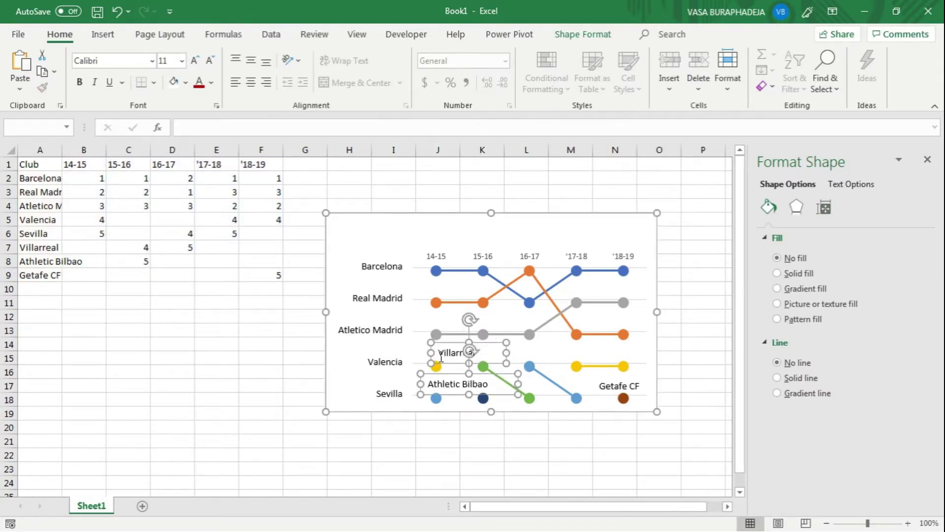
left_click_drag(451, 343, 480, 343)
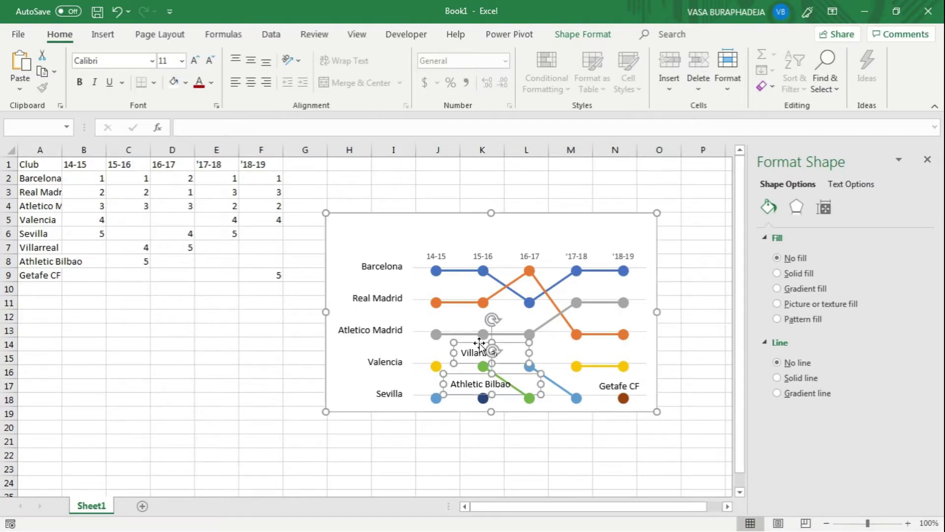
left_click(695, 380)
left_click(705, 357)
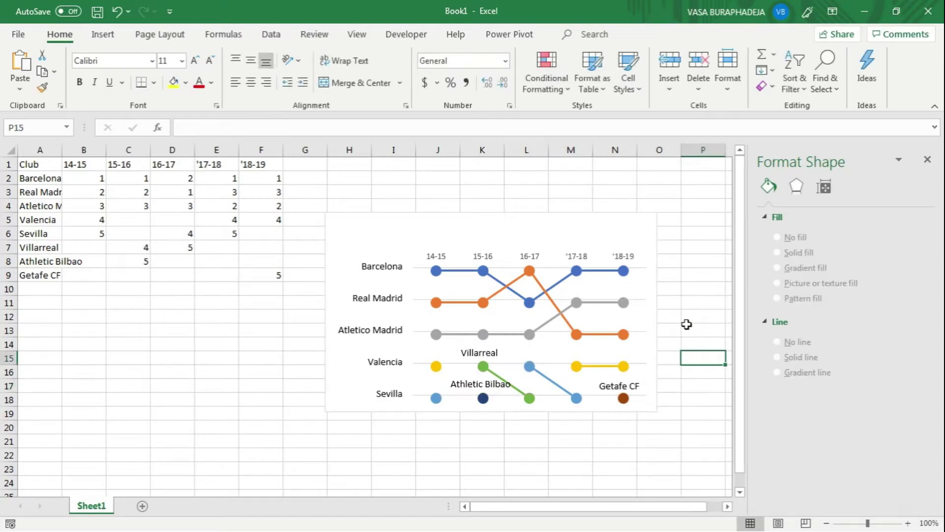
left_click(689, 260)
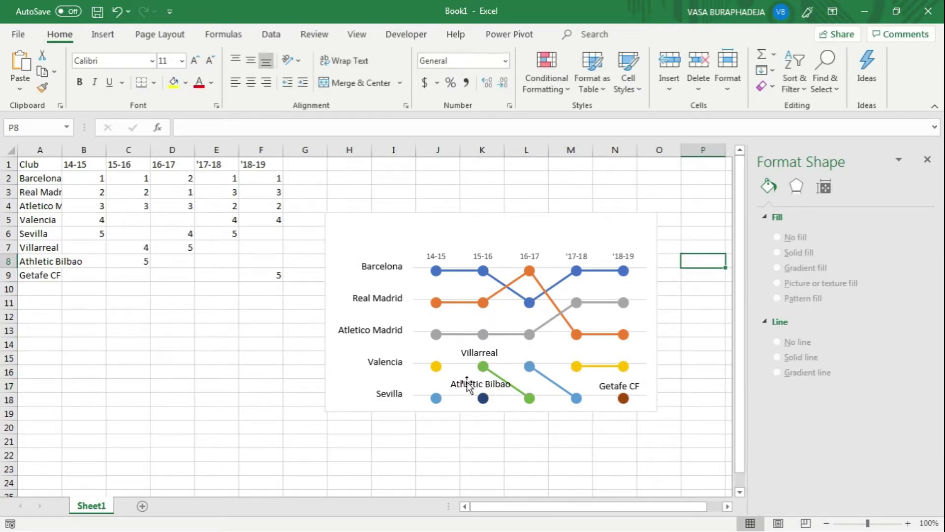
Step: Narrow the Athletic Bilbao label and shift it slightly left, clear of the Villarreal line
left_click(486, 378)
left_click_drag(541, 382, 519, 382)
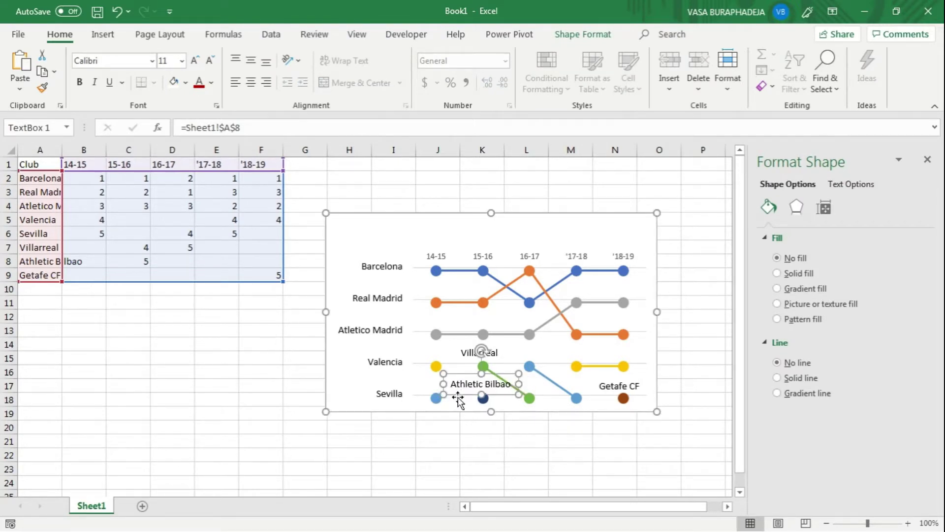
left_click_drag(457, 392, 445, 393)
left_click(463, 450)
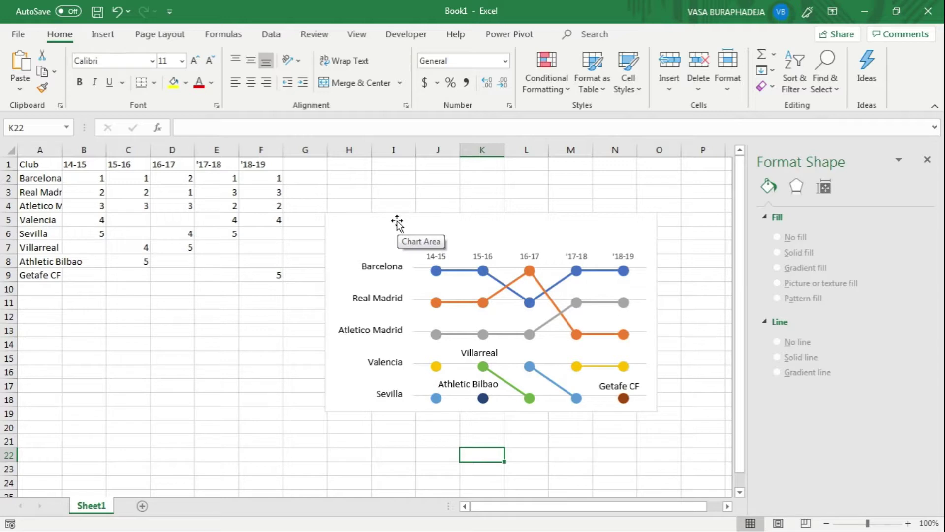
Step: Check the Barcelona line's colour before formatting its label
left_click(382, 265)
left_click(382, 308, "shift")
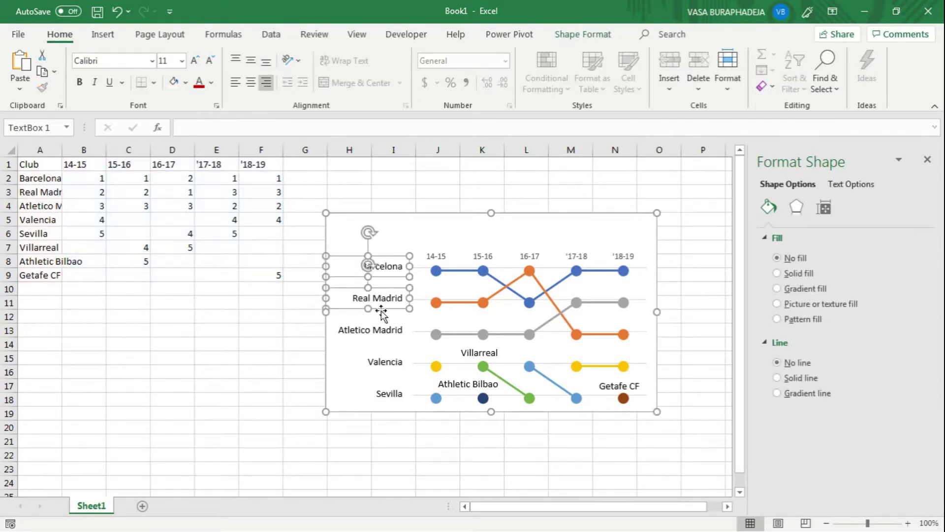
left_click(379, 332, "shift")
left_click(400, 266)
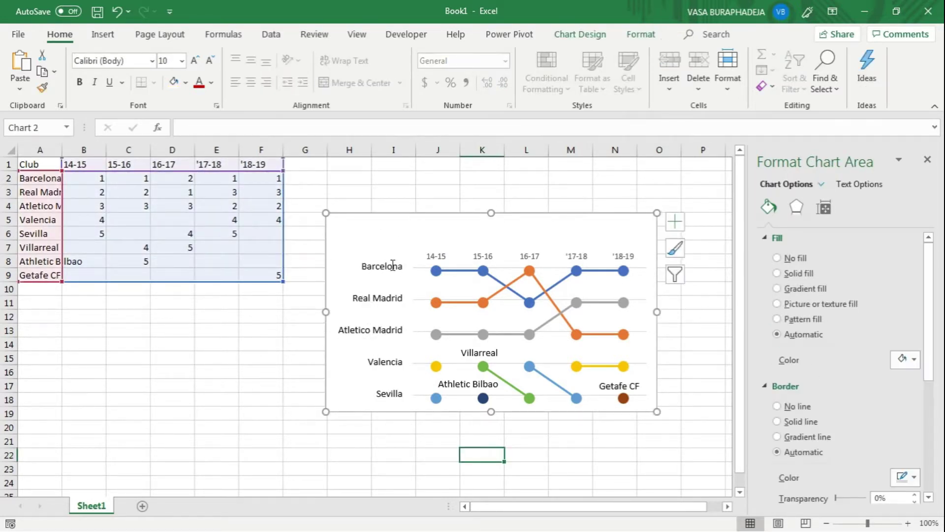
left_click(393, 265)
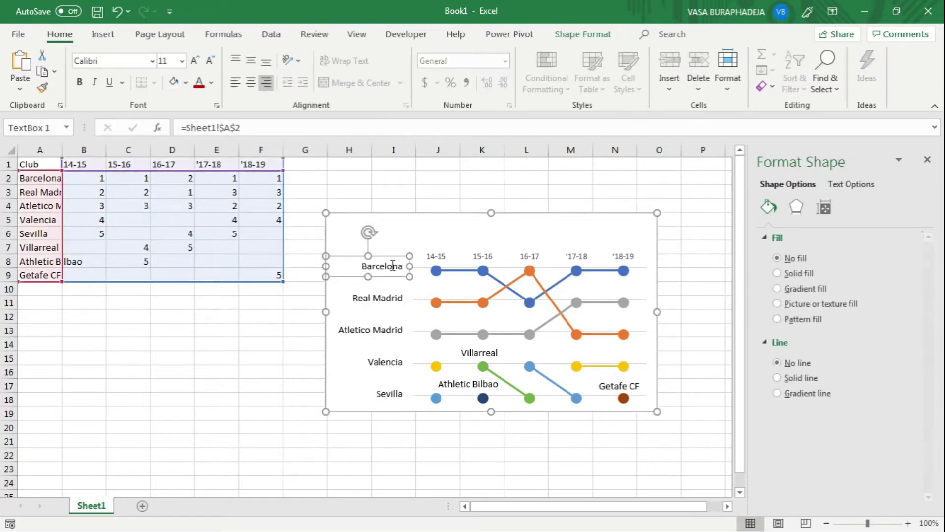
left_click(212, 83)
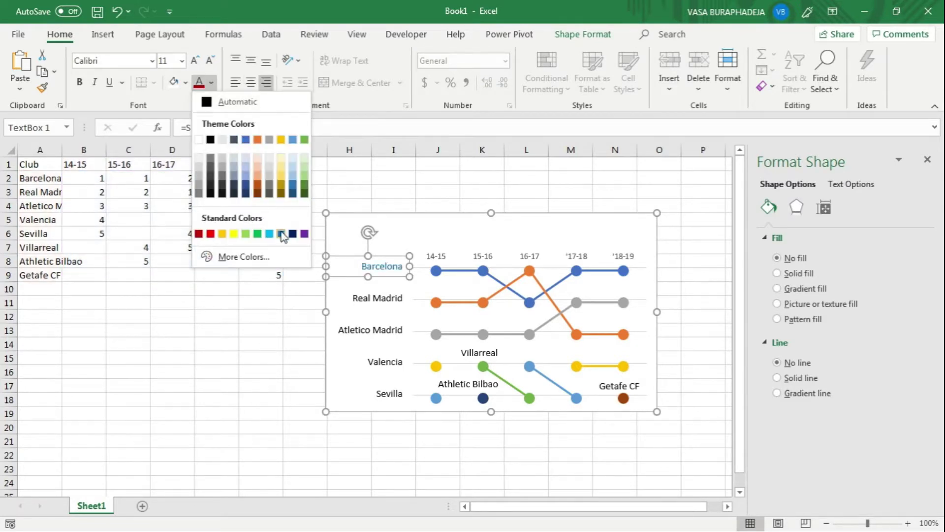
left_click(437, 276)
left_click(437, 276)
left_click(769, 208)
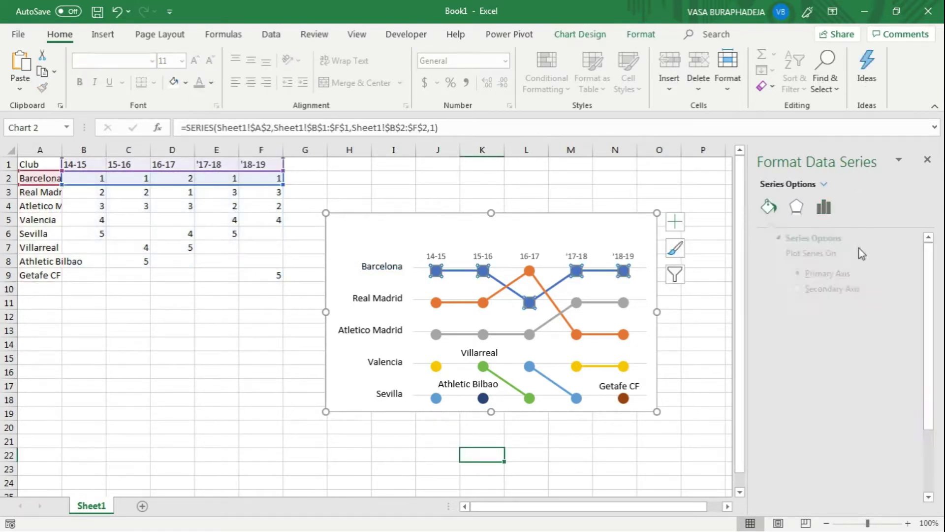
left_click(914, 348)
left_click(879, 385)
Step: Make the Barcelona label bold and blue
left_click(374, 269)
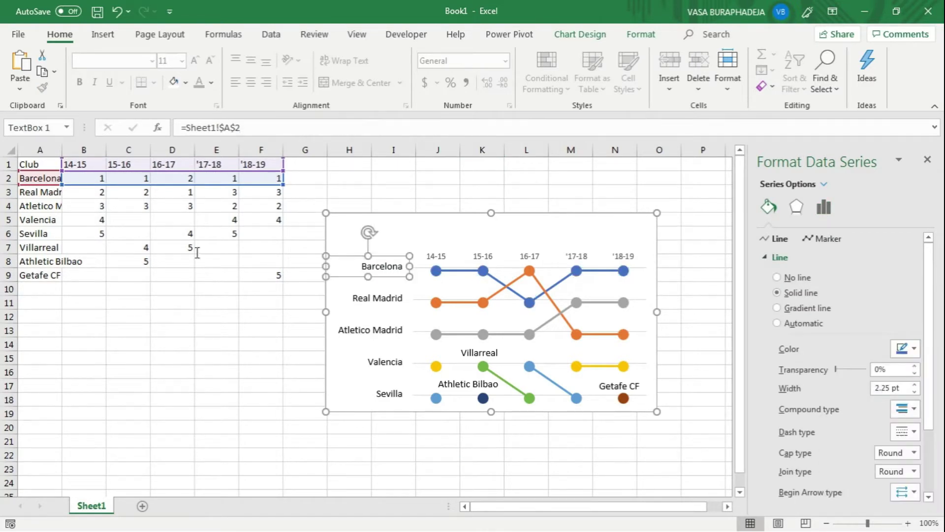
left_click(211, 83)
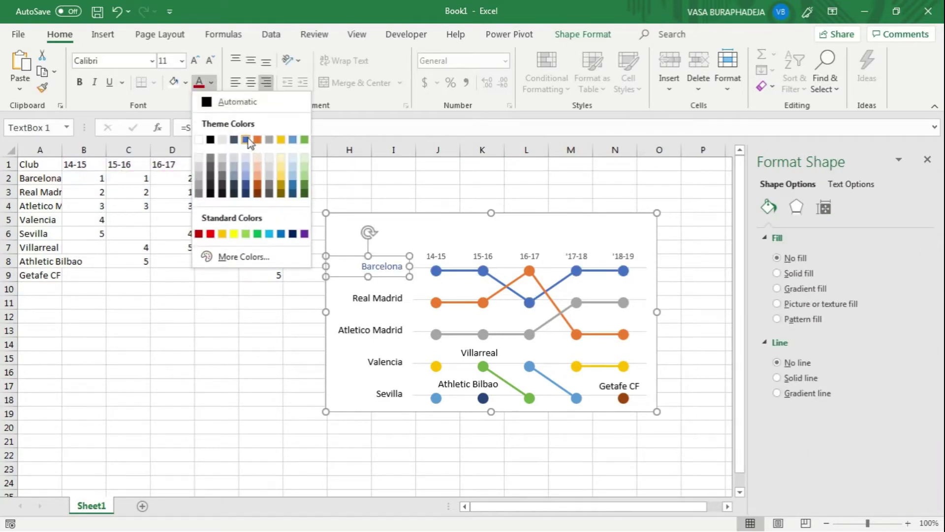
left_click(246, 140)
left_click(81, 84)
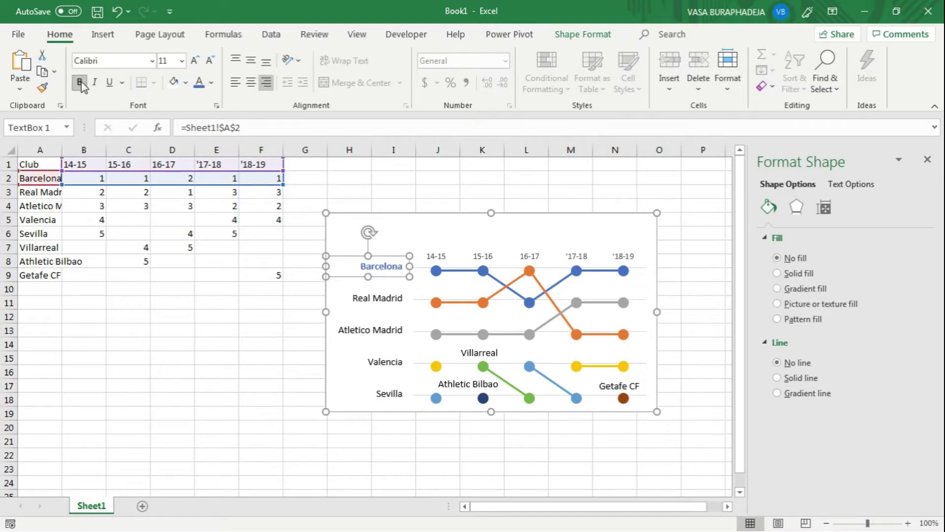
Step: Make the Real Madrid label bold and orange
left_click(371, 296)
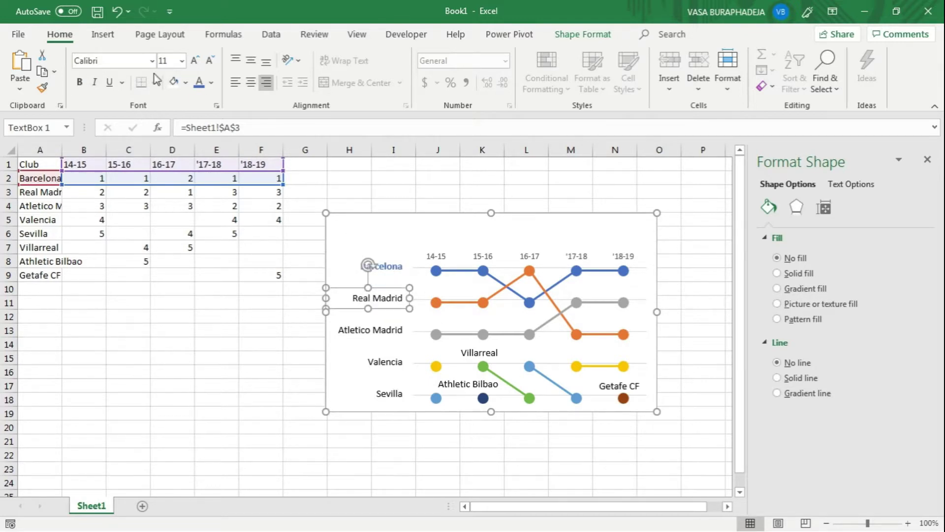
left_click(212, 82)
left_click(381, 289)
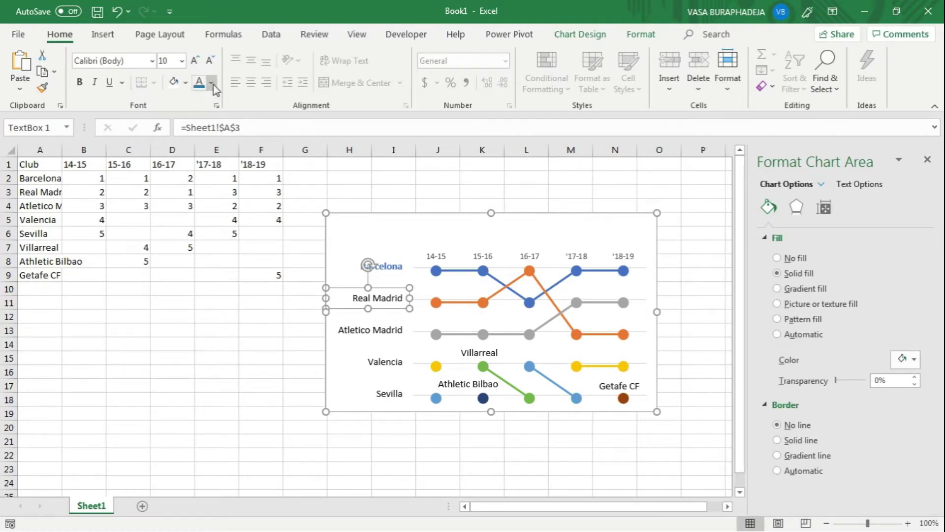
left_click(212, 83)
left_click(259, 127)
left_click(80, 83)
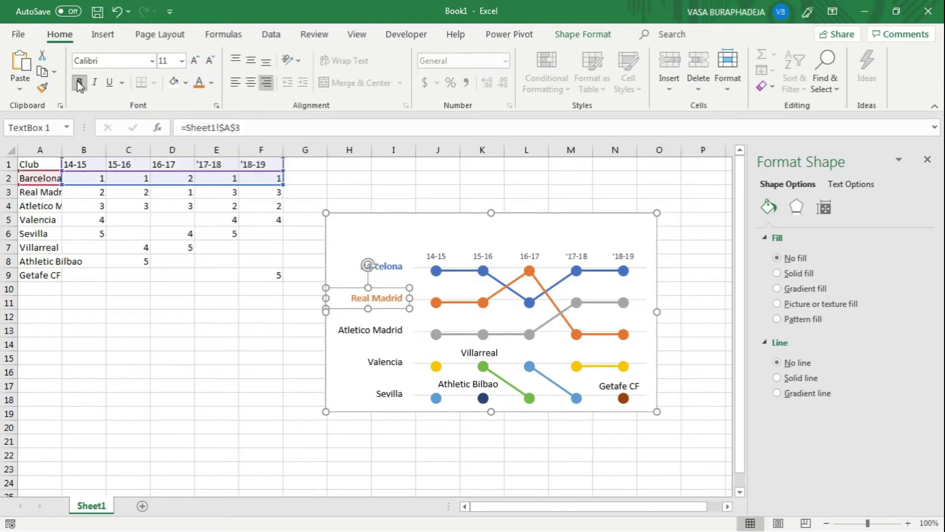
Step: Colour the Atletico Madrid label gray and make the Valencia label bold yellow
left_click(390, 337)
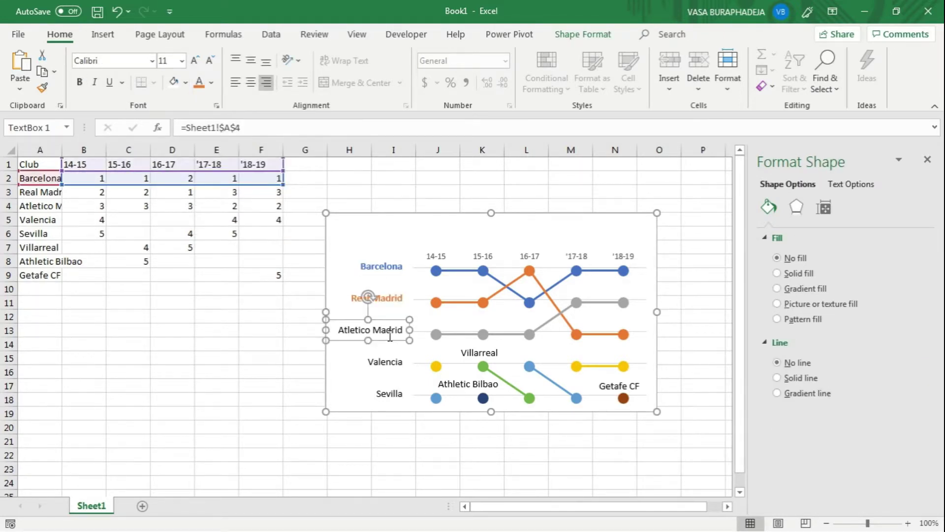
left_click(212, 83)
left_click(210, 159)
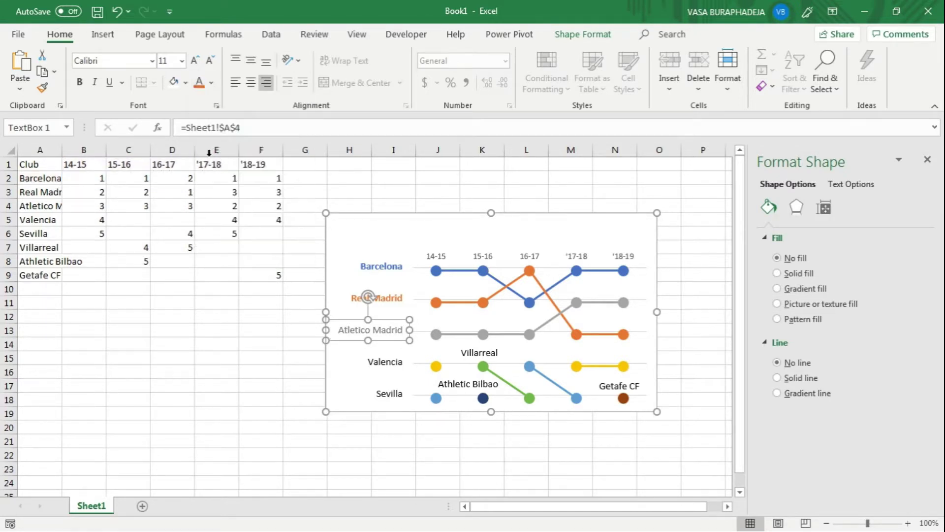
left_click(392, 364)
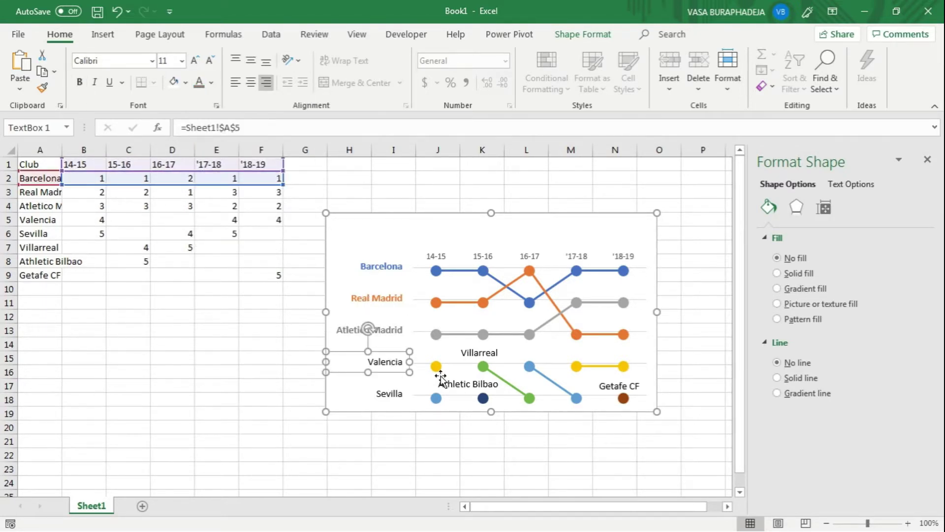
left_click(211, 82)
left_click(230, 234)
left_click(79, 82)
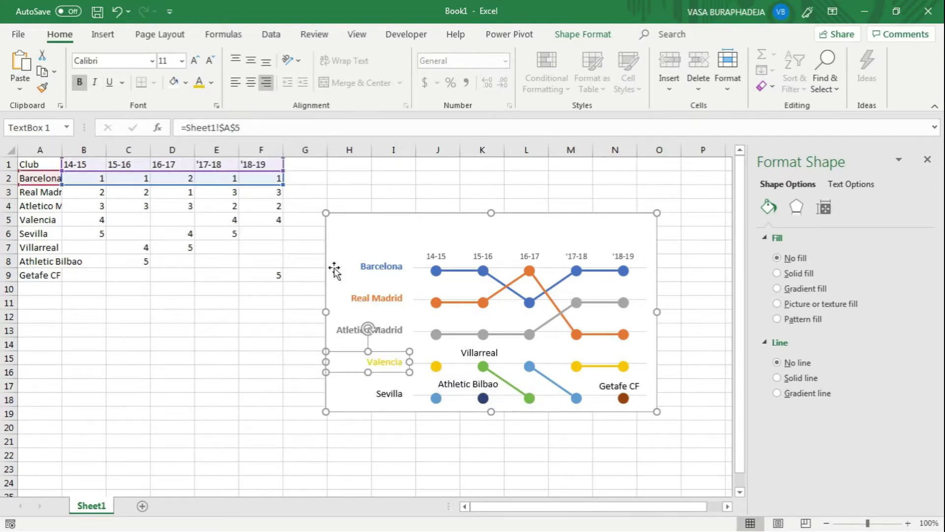
Step: Make the Sevilla label bold and light blue
left_click(389, 391)
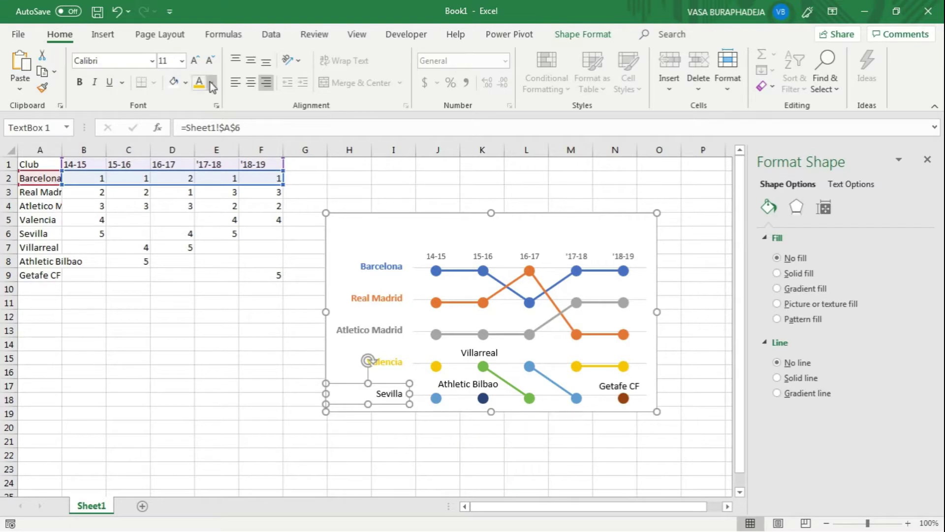
left_click(212, 84)
left_click(296, 138)
left_click(80, 82)
Step: Verify the Sevilla label matches its line colour, then deselect the chart
left_click(439, 398)
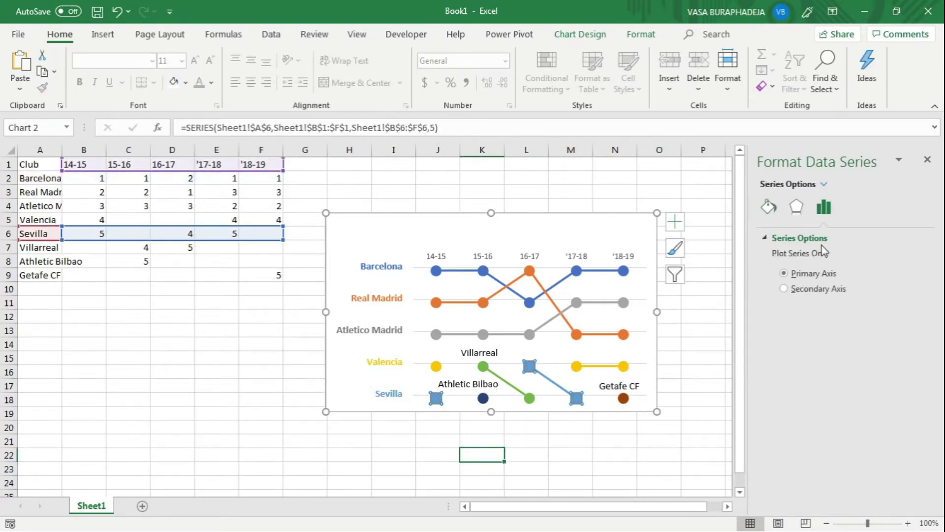
left_click(770, 206)
left_click(915, 349)
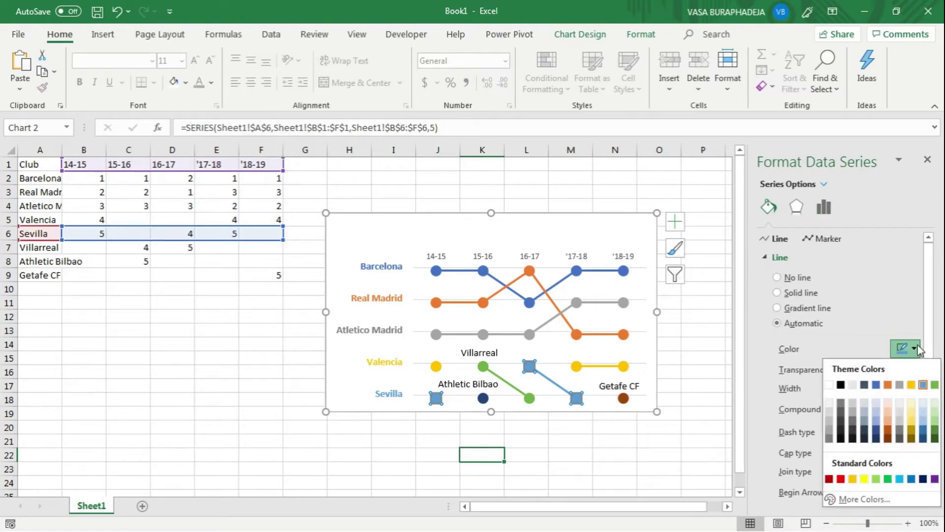
left_click(390, 404)
left_click(389, 392)
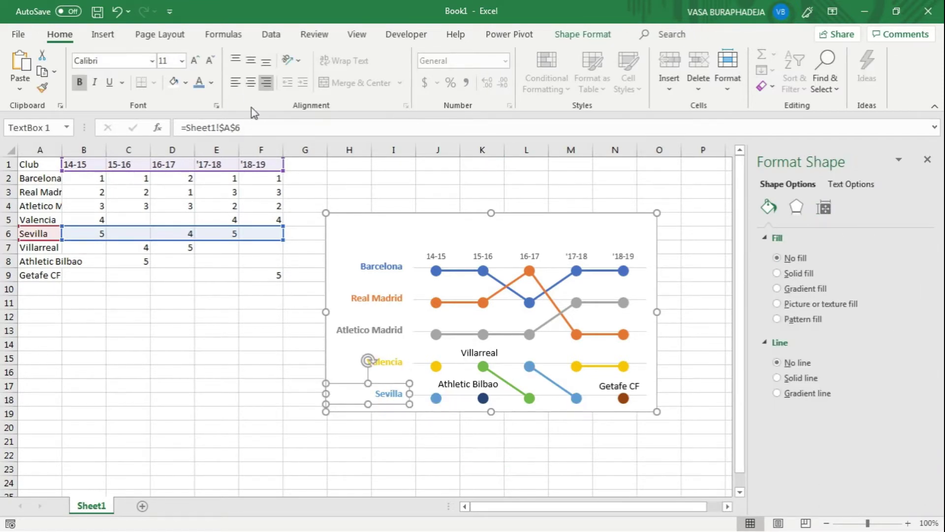
left_click(210, 82)
left_click(292, 140)
left_click(614, 203)
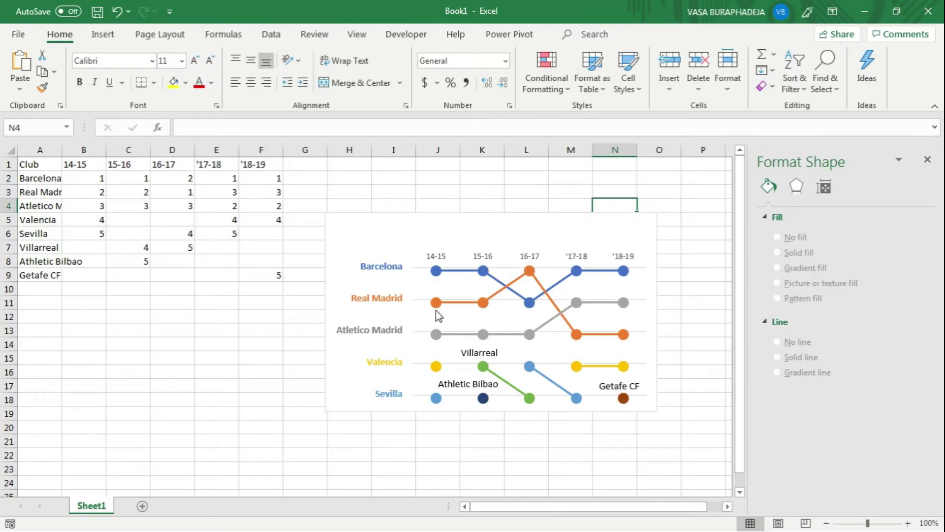
Step: Make the Villarreal label bold and green
left_click(484, 365)
left_click(483, 366)
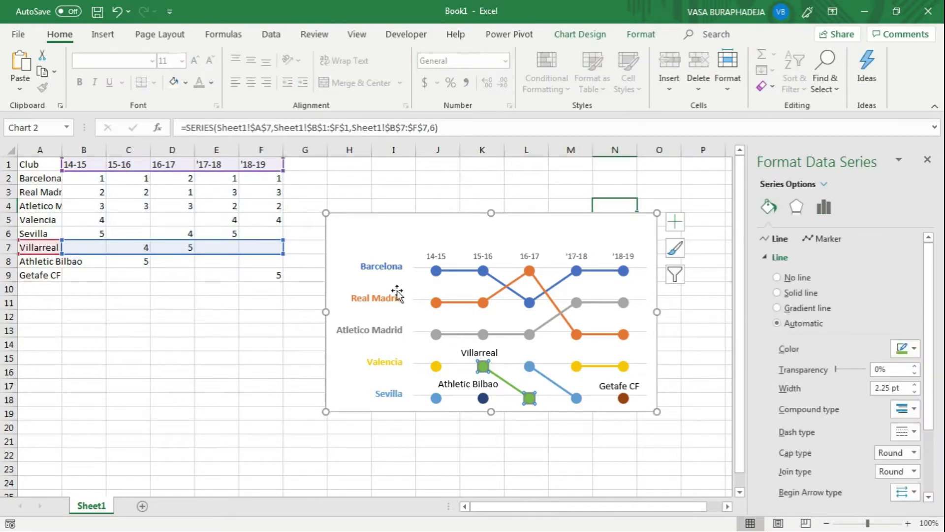
left_click(464, 356)
left_click(211, 82)
left_click(303, 139)
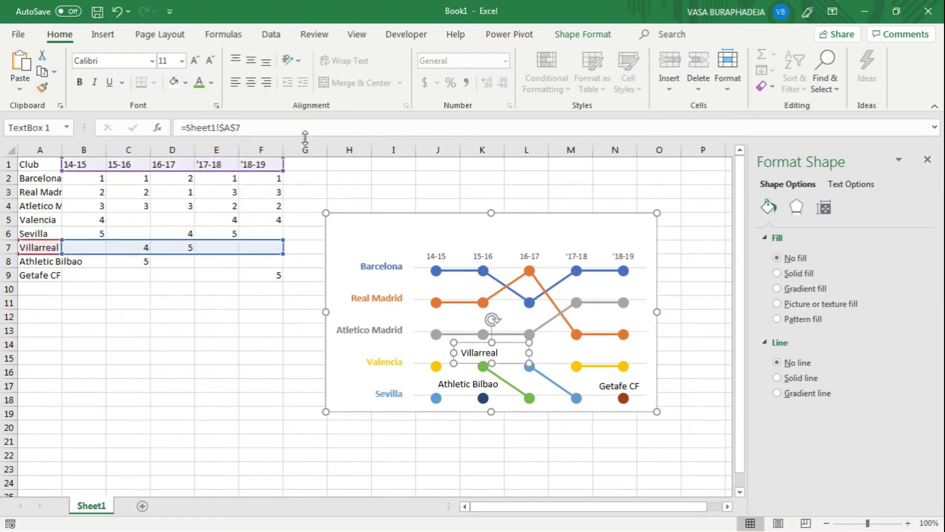
left_click(79, 81)
Step: Give the Athletic Bilbao line and marker a dark blue colour
left_click(484, 398)
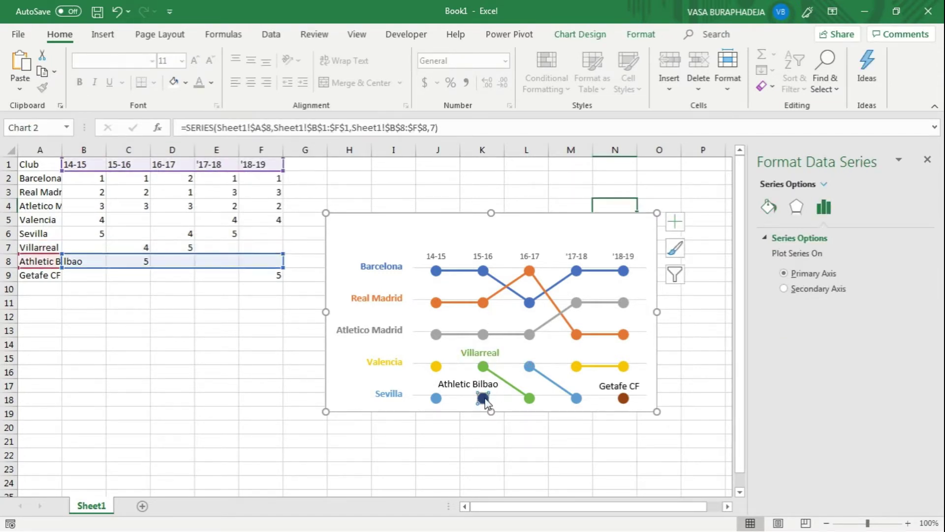
left_click(768, 207)
left_click(914, 349)
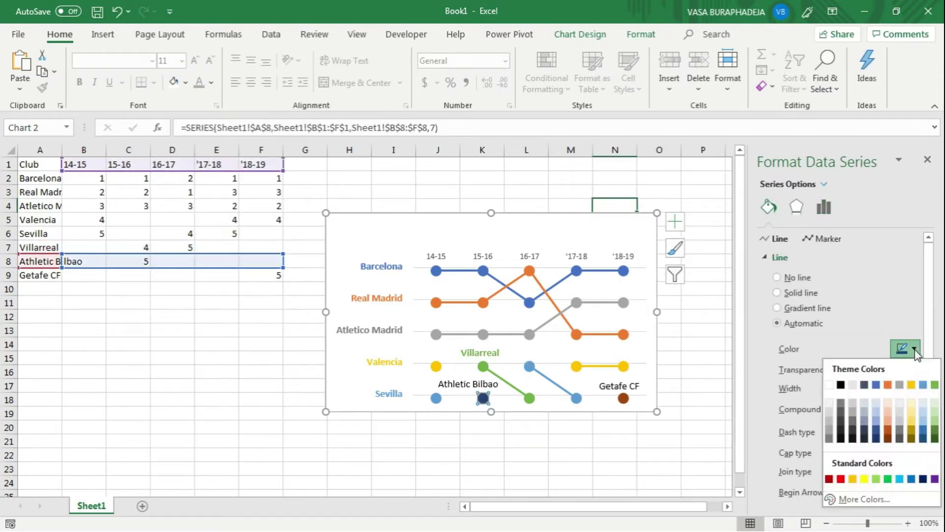
left_click(876, 384)
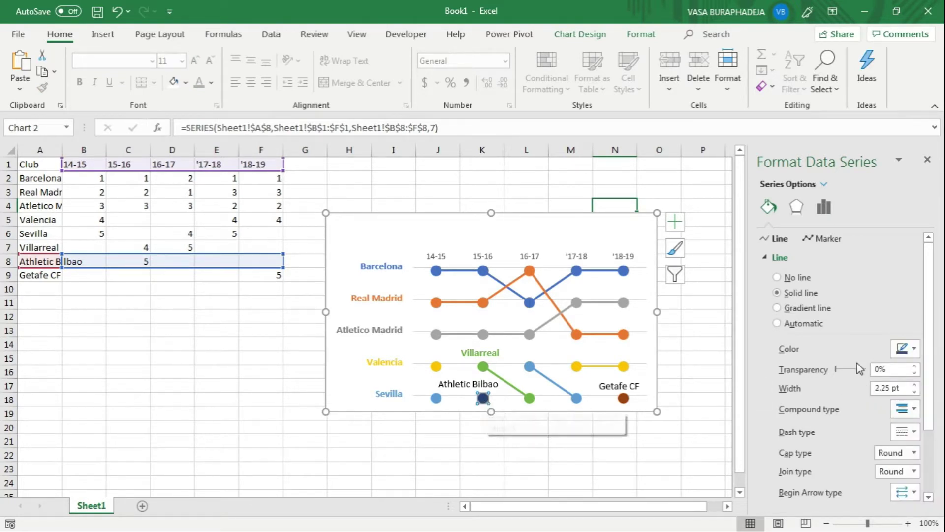
left_click(824, 241)
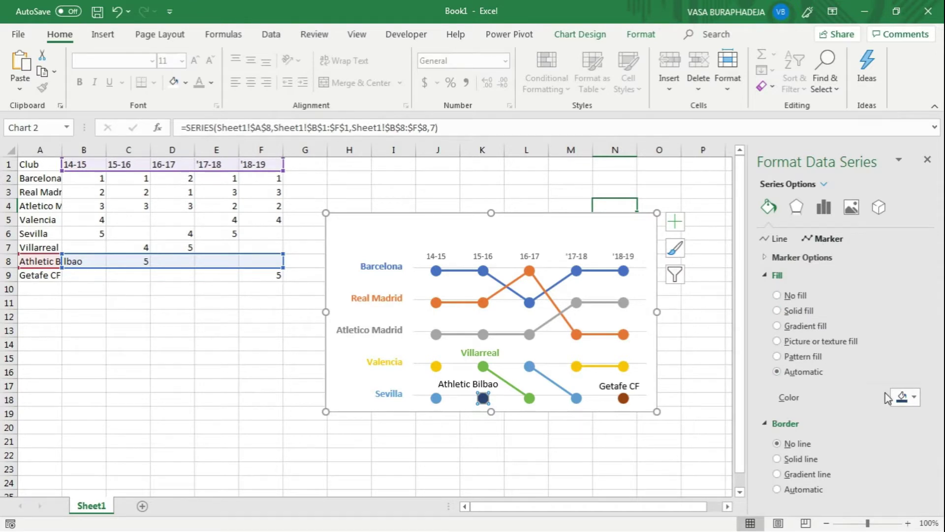
left_click(906, 396)
left_click(864, 266)
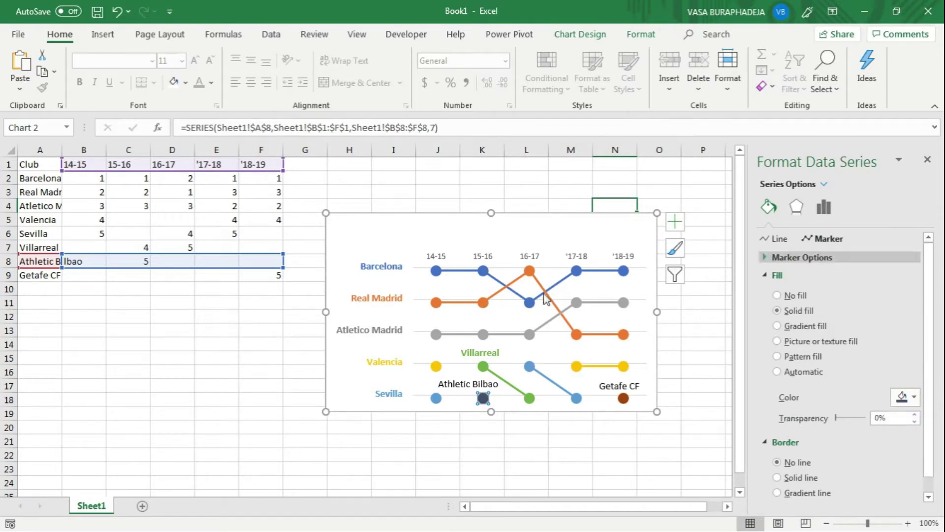
Step: Bold the Athletic Bilbao label and widen it onto one line
left_click(468, 383)
left_click(211, 82)
key("Escape")
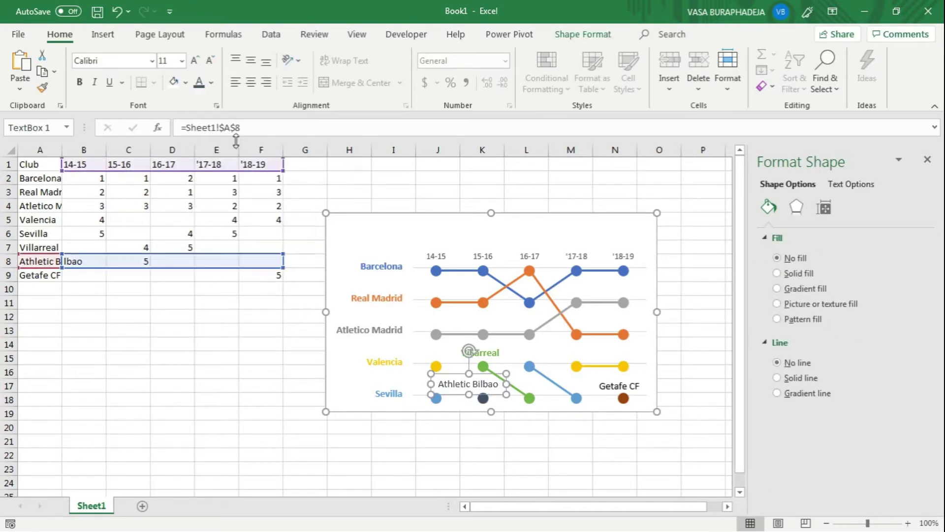
key("ctrl+b")
left_click_drag(506, 383, 513, 382)
Step: Colour the Getafe CF line dark orange
left_click(624, 387)
left_click(623, 401)
left_click(769, 207)
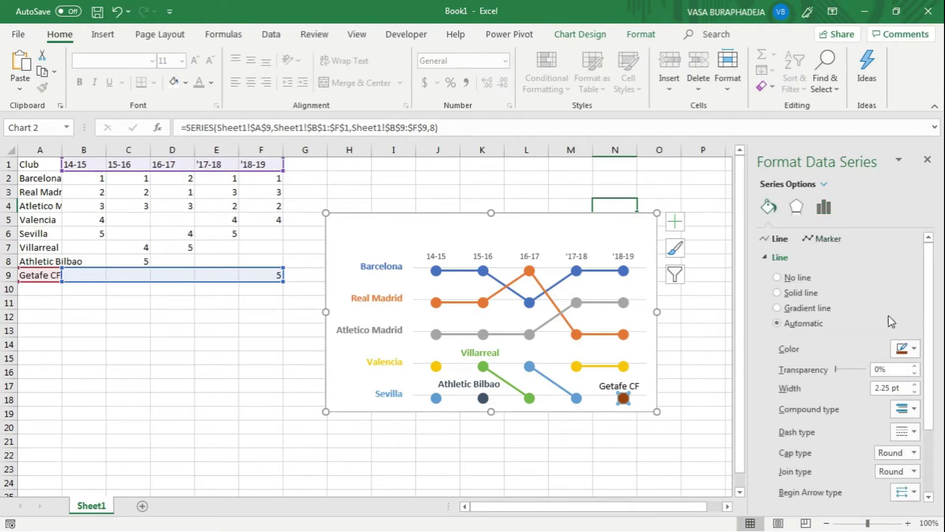
left_click(914, 349)
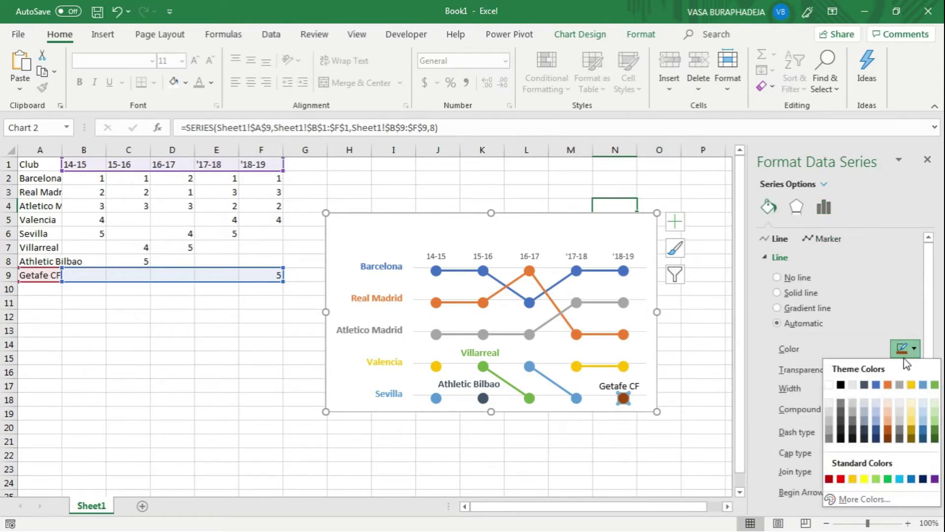
left_click(887, 431)
Step: Fill Getafe's final data marker dark orange
left_click(623, 397)
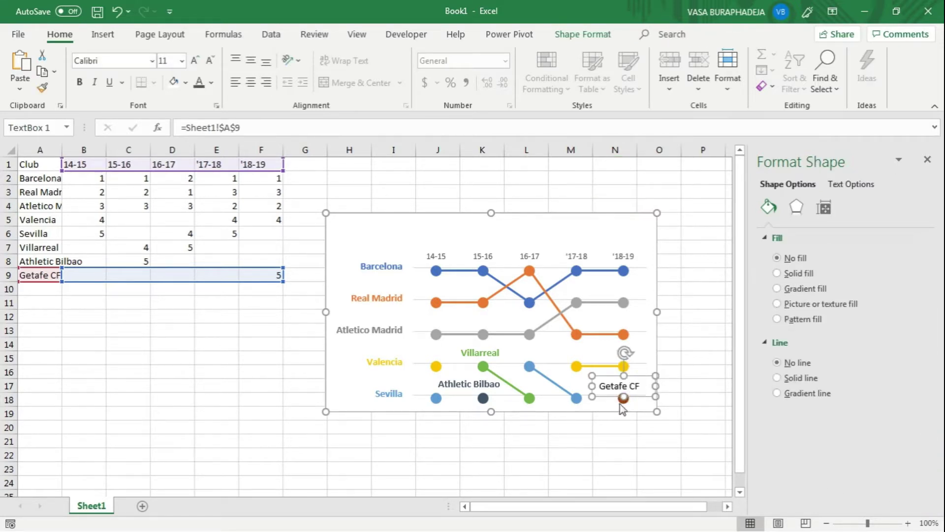
left_click(622, 400)
left_click(768, 207)
left_click(827, 239)
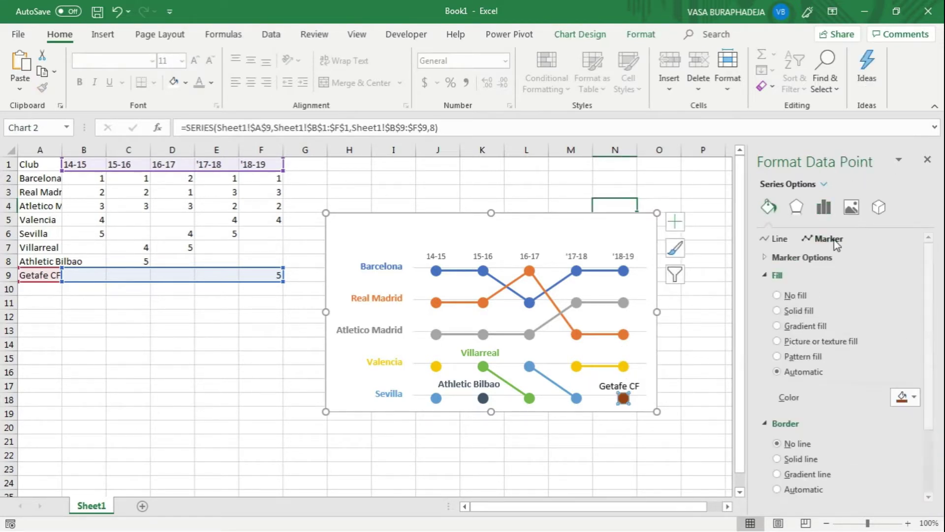
left_click(913, 396)
left_click(889, 315)
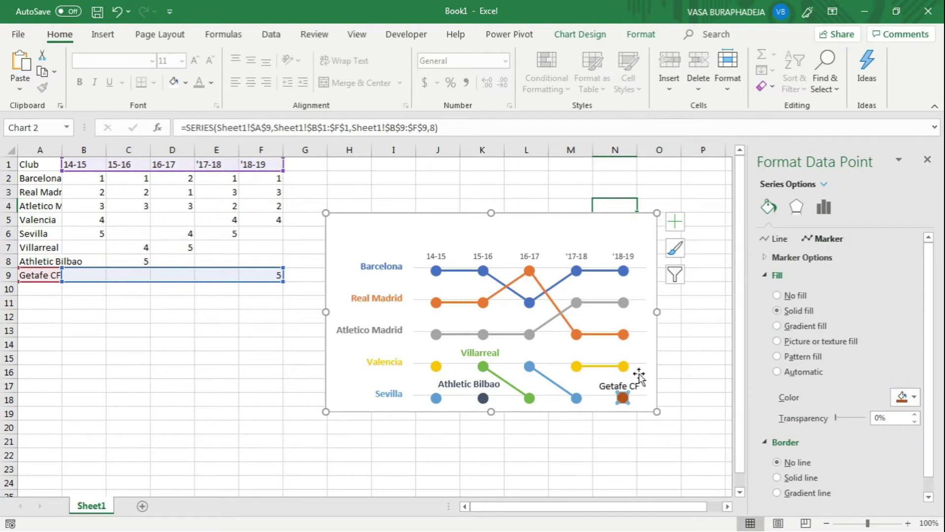
Step: Colour the Getafe CF label dark orange
left_click(635, 387)
left_click(212, 83)
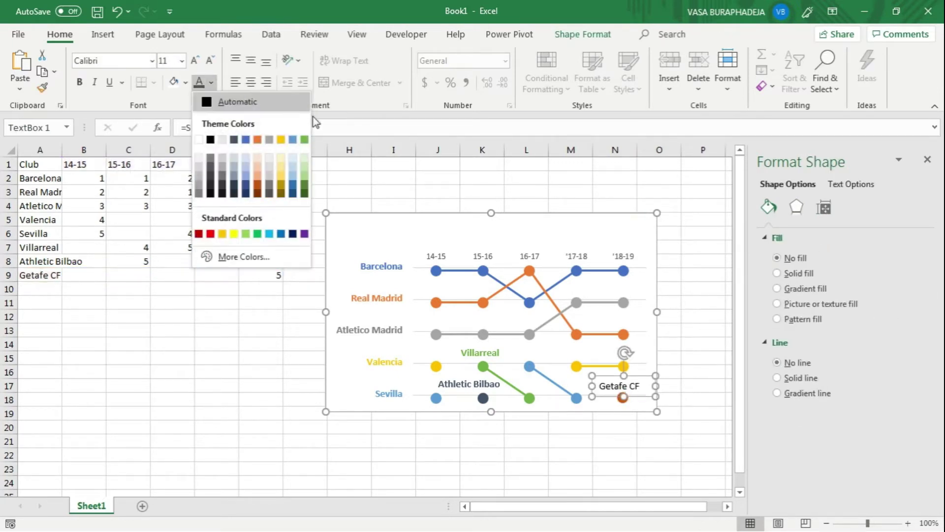
left_click(258, 184)
left_click(333, 221)
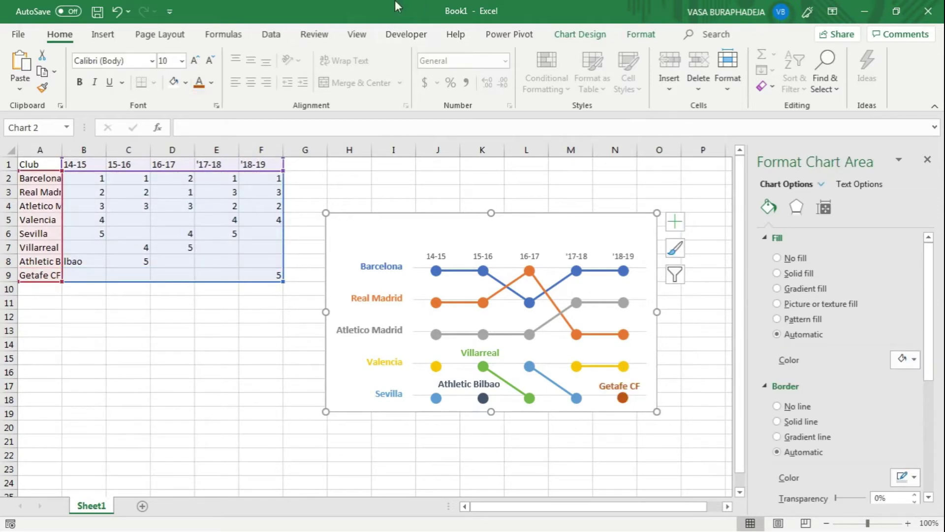
left_click(377, 259)
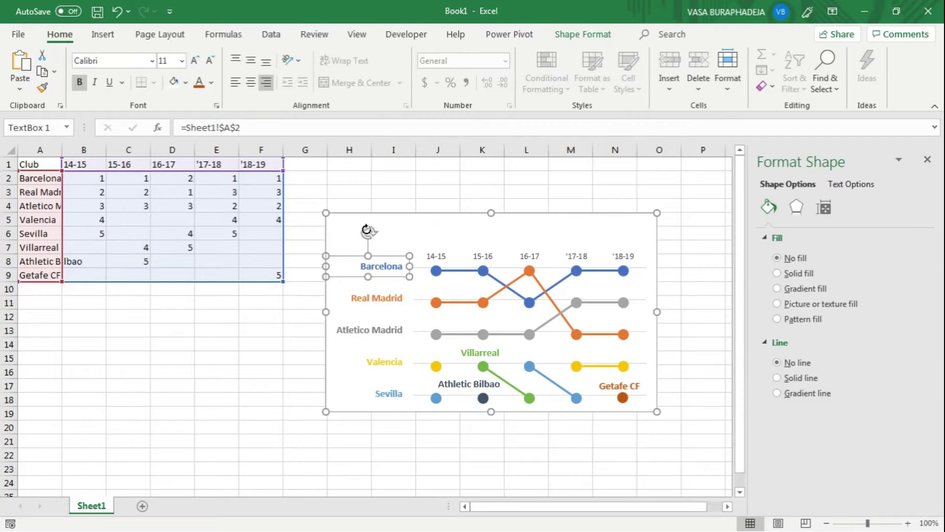
Step: Duplicate the Barcelona label and copy the reference chart's headline text
left_click(342, 225)
key("ctrl+v")
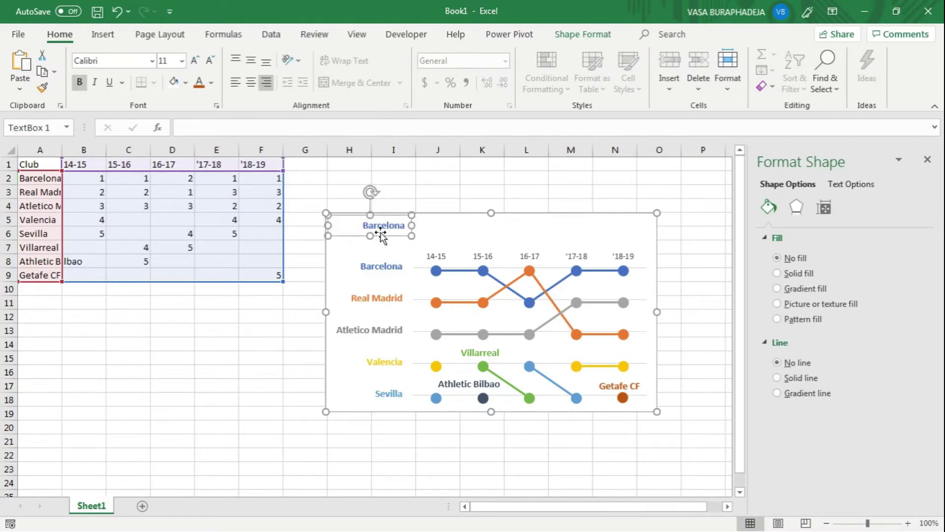
left_click_drag(544, 509, 608, 509)
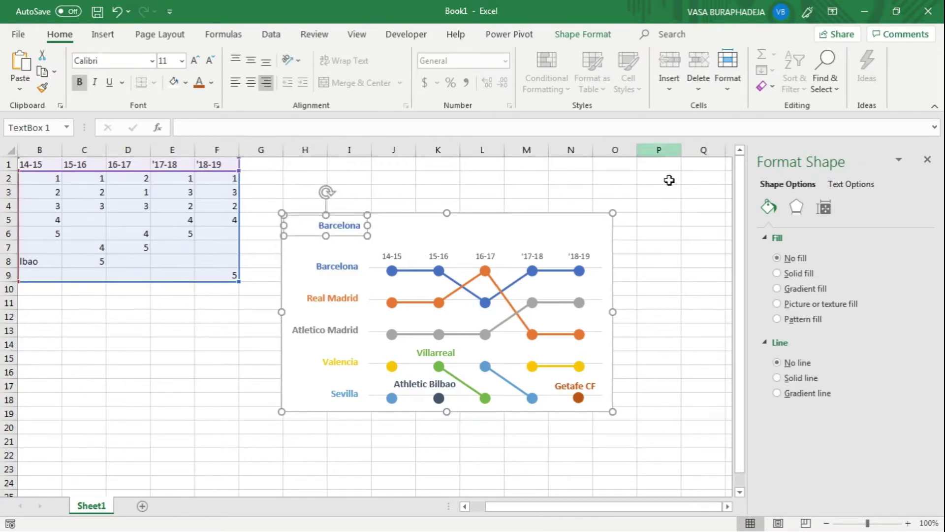
scroll(646, 263, "right", 6)
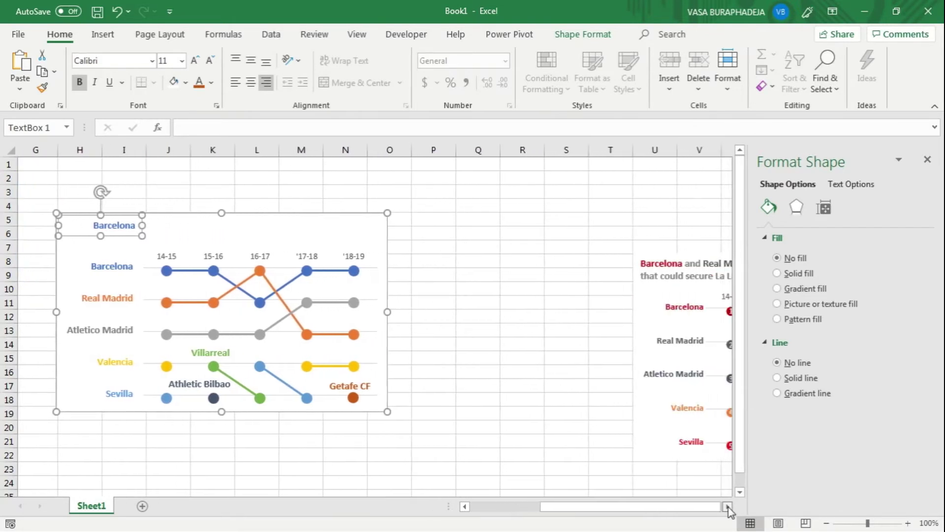
left_click(646, 264)
key("ctrl+a")
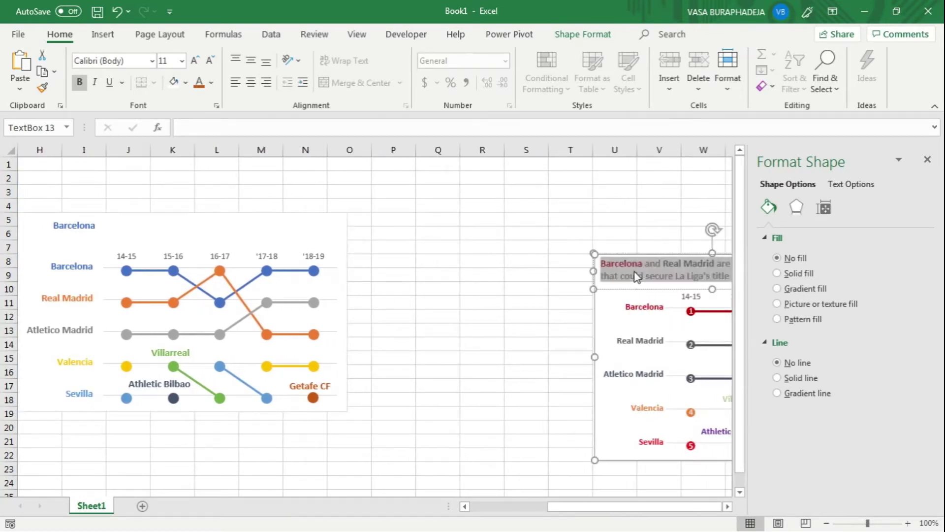
left_click(414, 428)
left_click(485, 509)
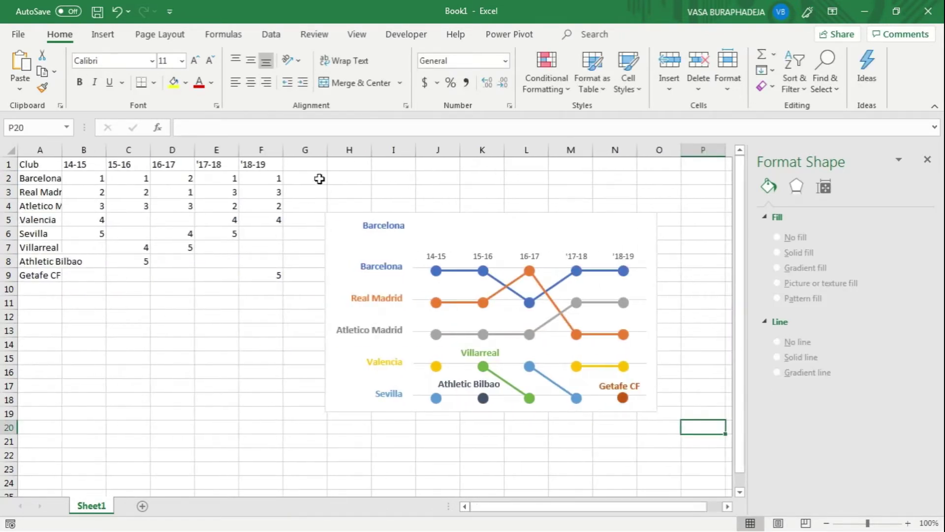
Step: Paste the headline into the copied box, widen it, and make it grey, size 12
double_click(368, 229)
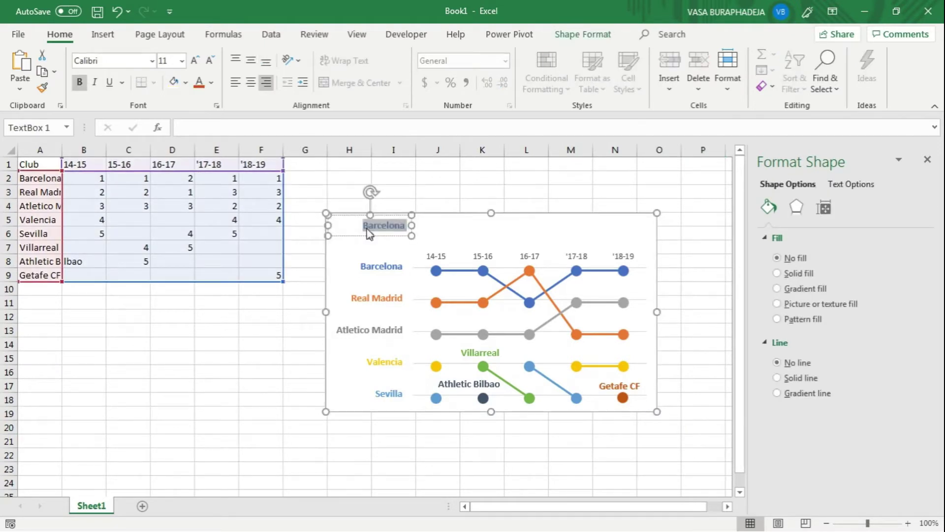
type("Barcelona and Real Madrid are the only two clubs that could secure La Liga's title in recent years.")
left_click_drag(407, 239, 606, 229)
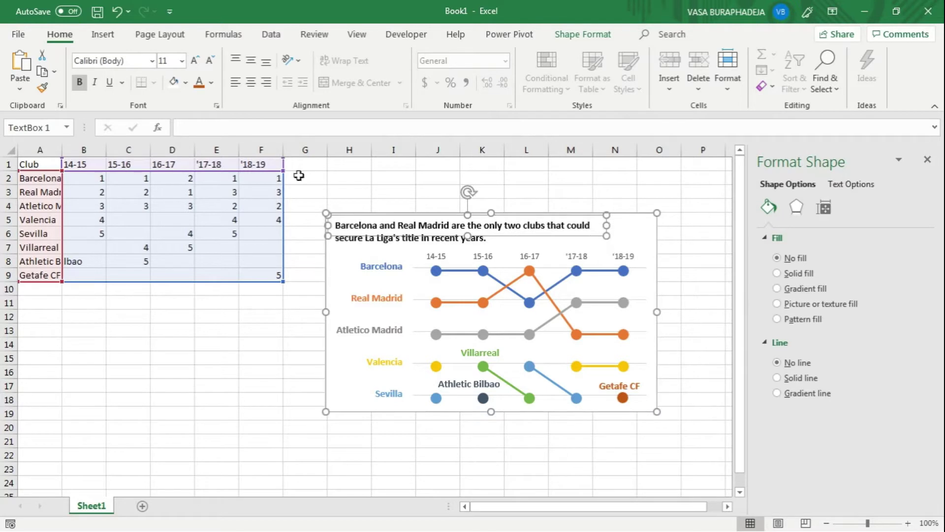
left_click(211, 82)
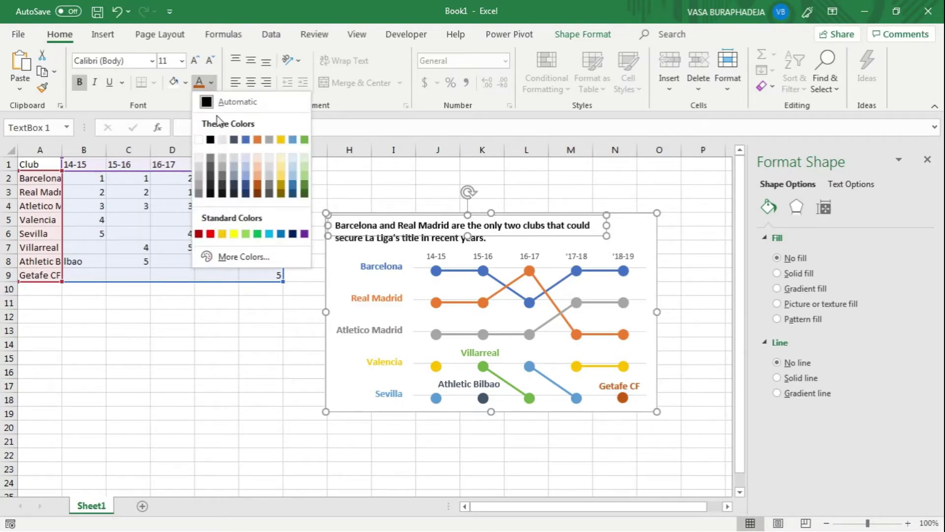
left_click(212, 169)
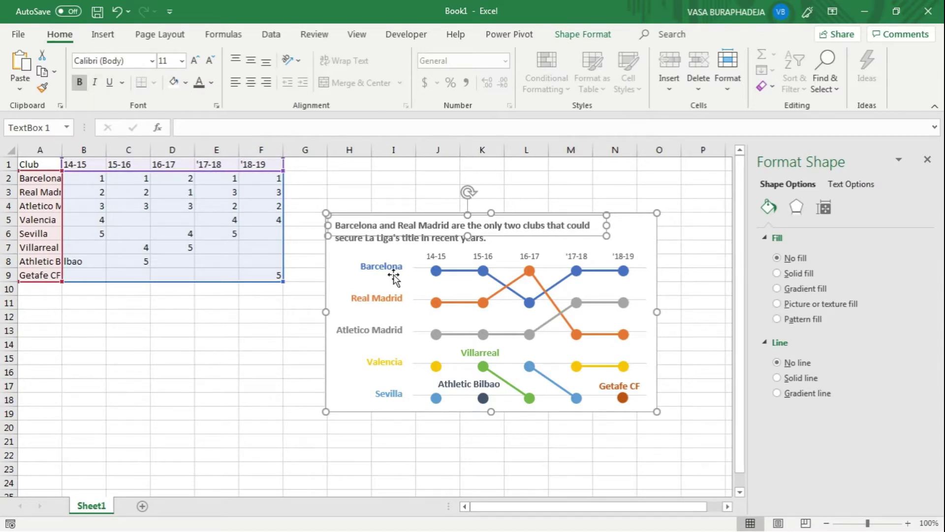
left_click_drag(468, 235, 468, 250)
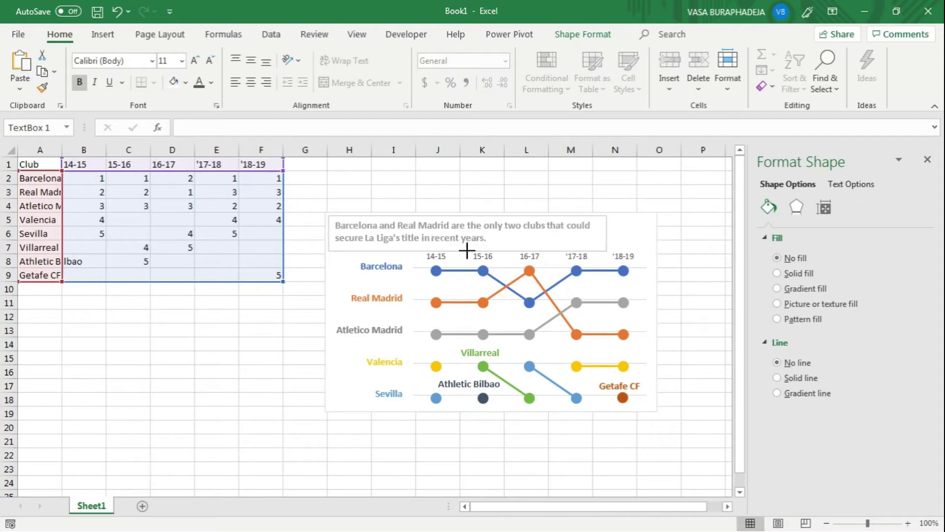
left_click(195, 60)
left_click_drag(604, 234, 615, 235)
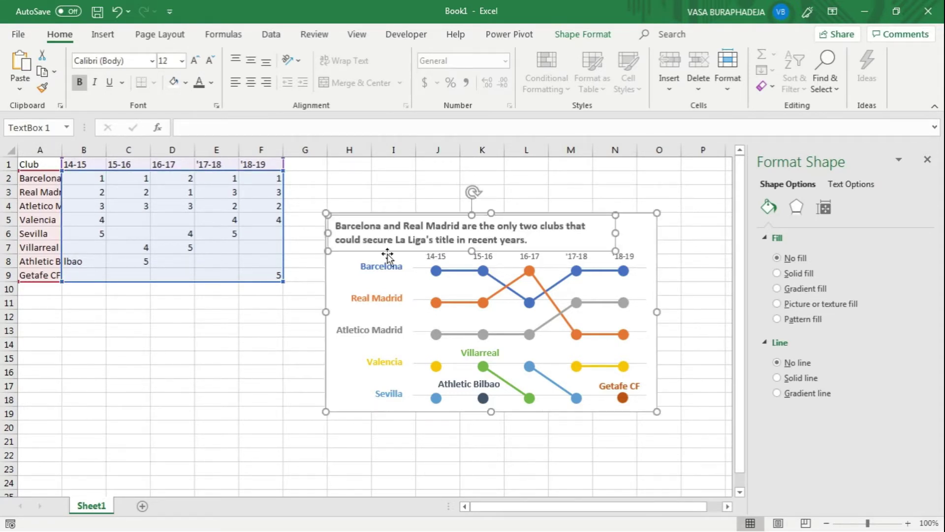
Step: Colour 'Barcelona' blue and 'Real Madrid' orange in the headline
double_click(356, 225)
left_click(211, 83)
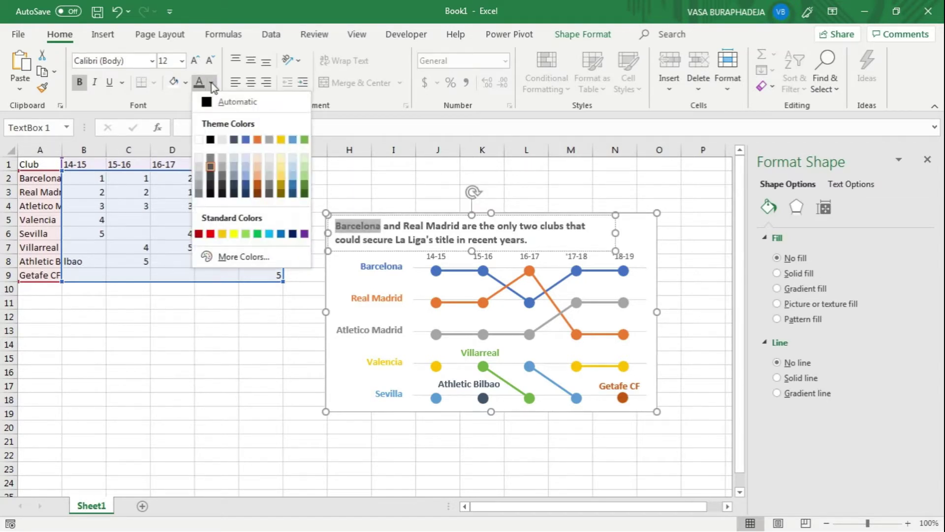
left_click(246, 140)
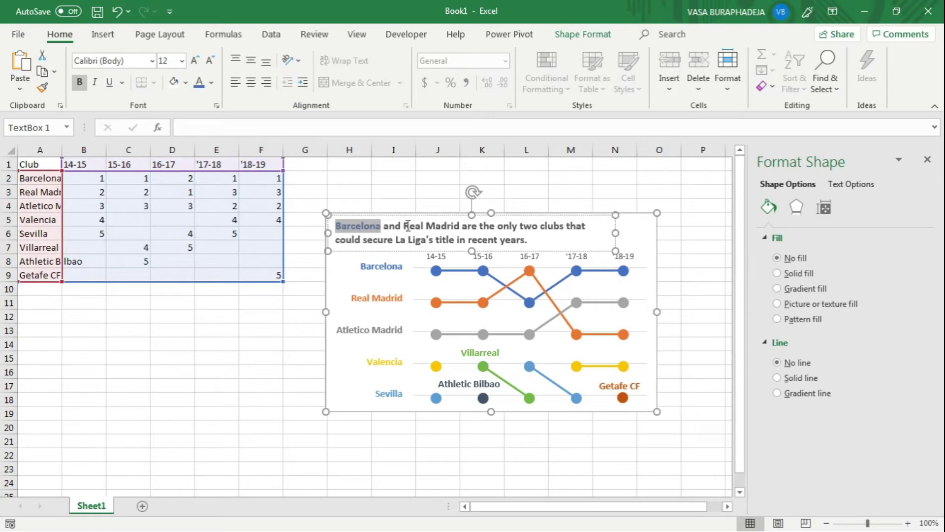
left_click_drag(405, 226, 453, 229)
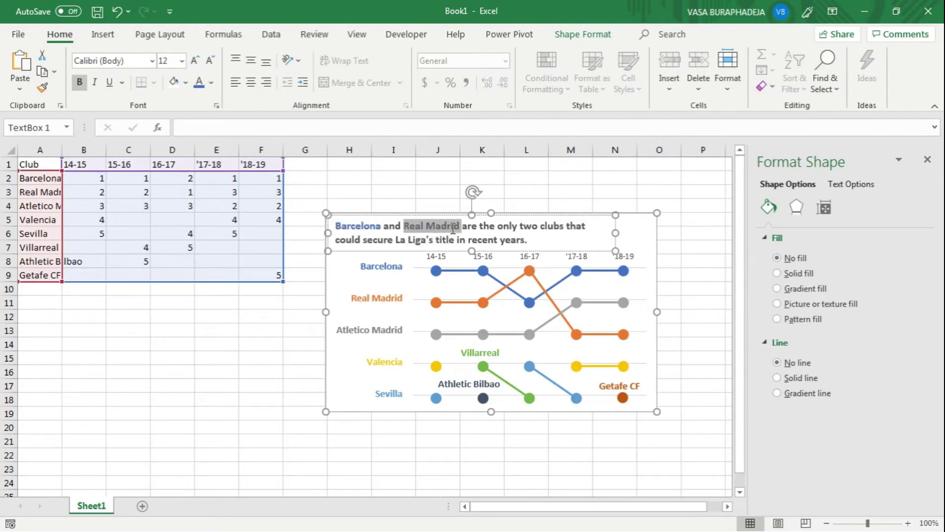
left_click(212, 85)
left_click(261, 144)
left_click(393, 188)
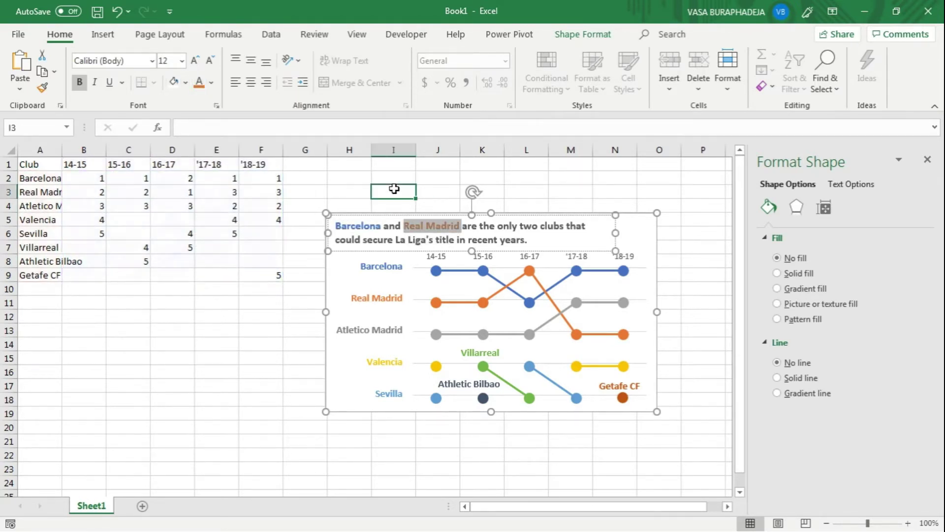
Step: Close the formatting pane
scroll(733, 509, "right", 2)
left_click(646, 415)
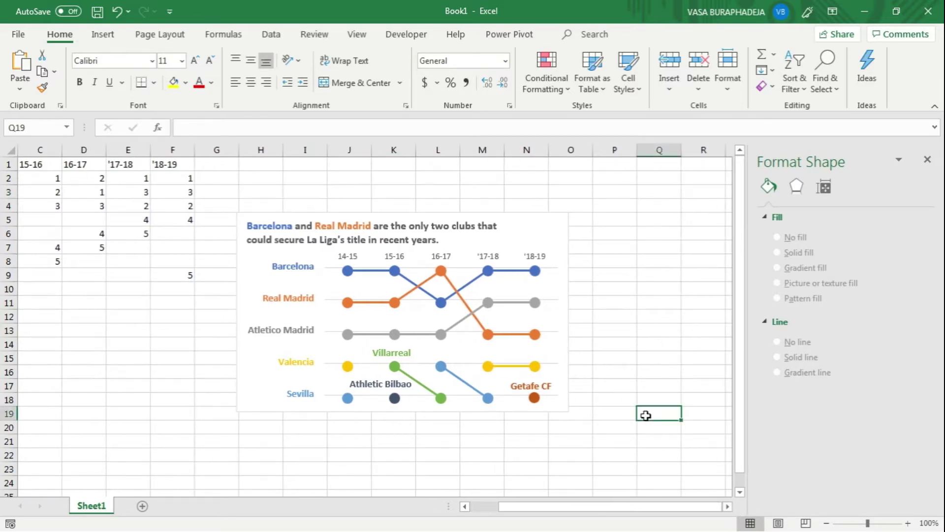
scroll(645, 415, "left", 2)
scroll(713, 489, "right", 1)
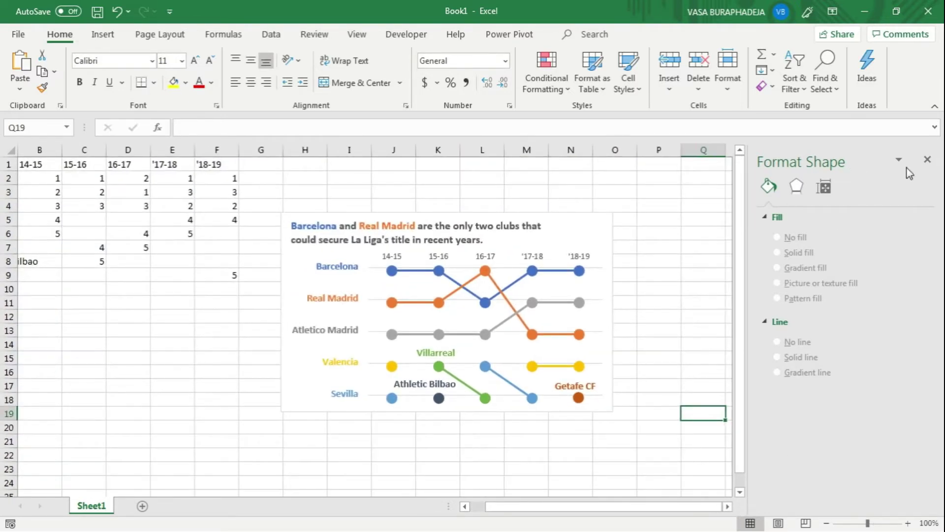
left_click(927, 159)
left_click(647, 321)
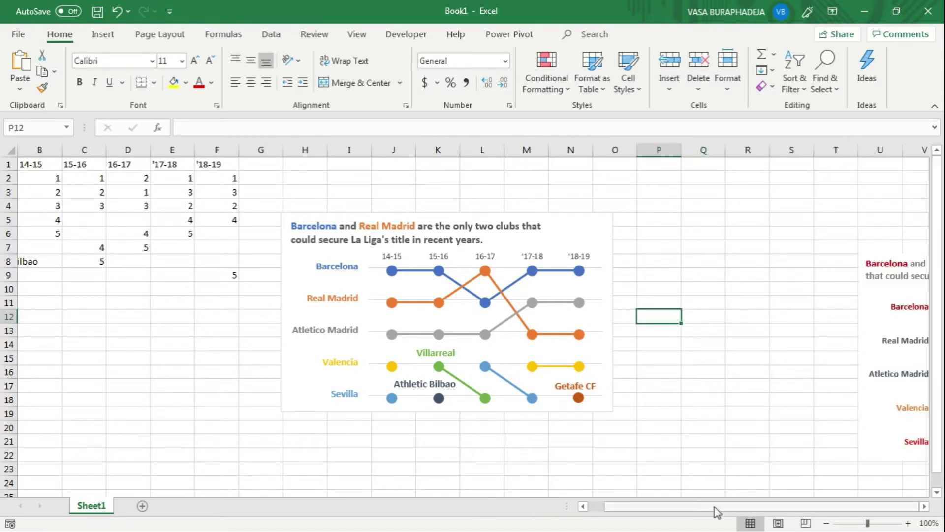
Step: Place the reference chart beside the bump chart for comparison
left_click(866, 294)
left_click(879, 257)
left_click(879, 257)
left_click(864, 319)
left_click_drag(866, 321, 642, 273)
left_click(924, 507)
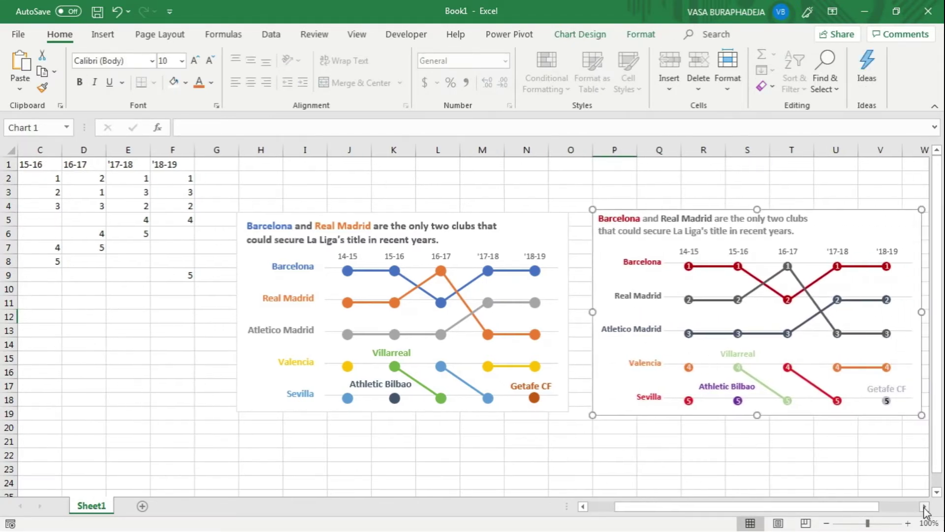
left_click(732, 468)
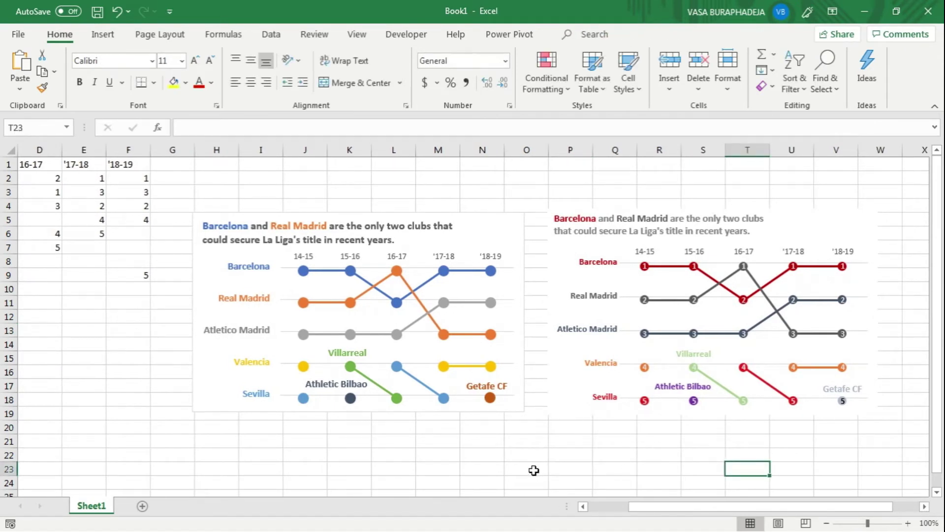
Step: Move the reference chart far right and select the Barcelona series
left_click(304, 275)
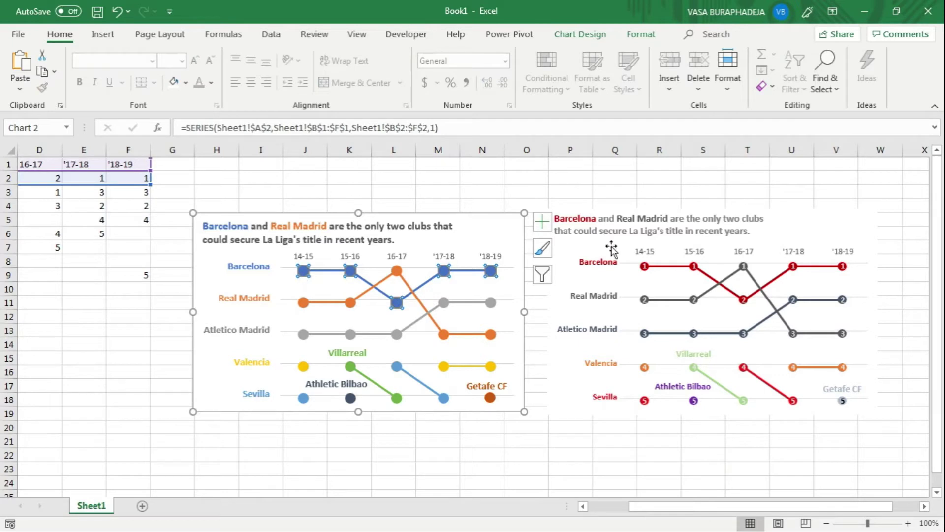
left_click_drag(791, 234, 599, 236)
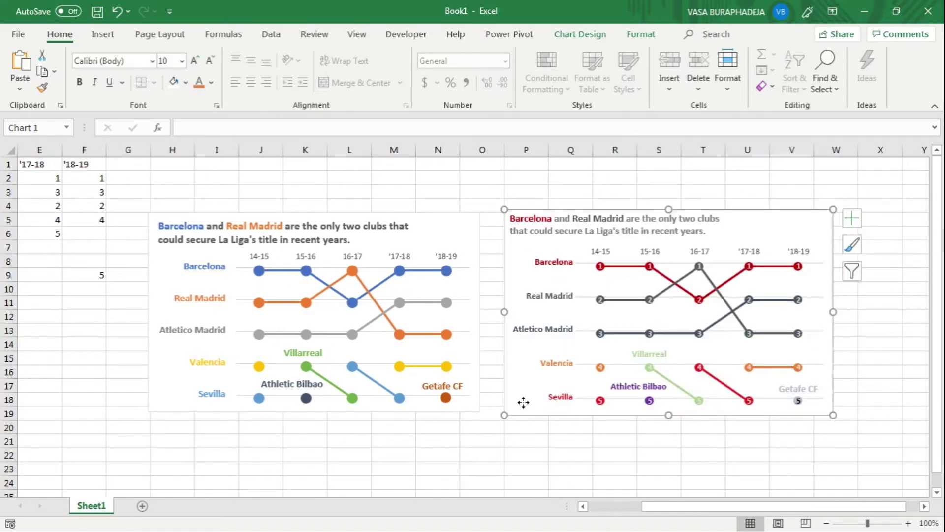
left_click_drag(524, 401, 789, 399)
left_click(612, 510)
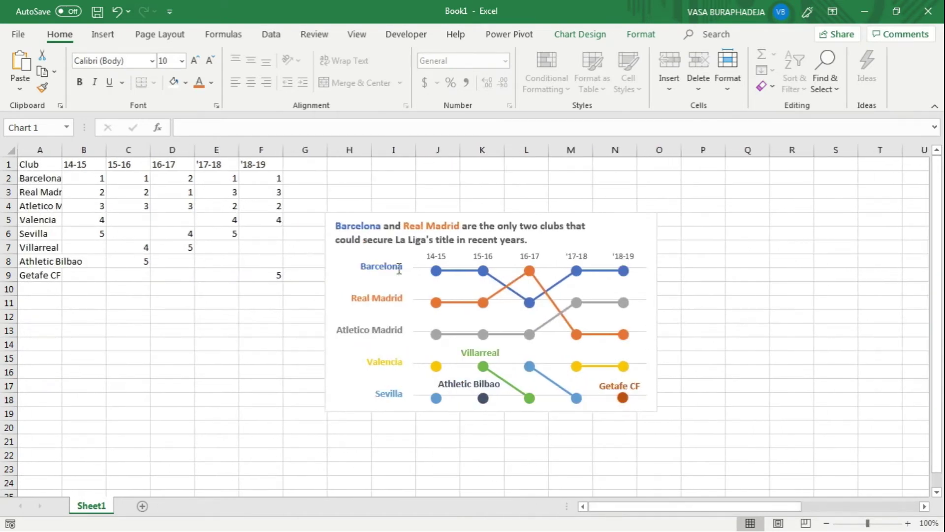
left_click(435, 274)
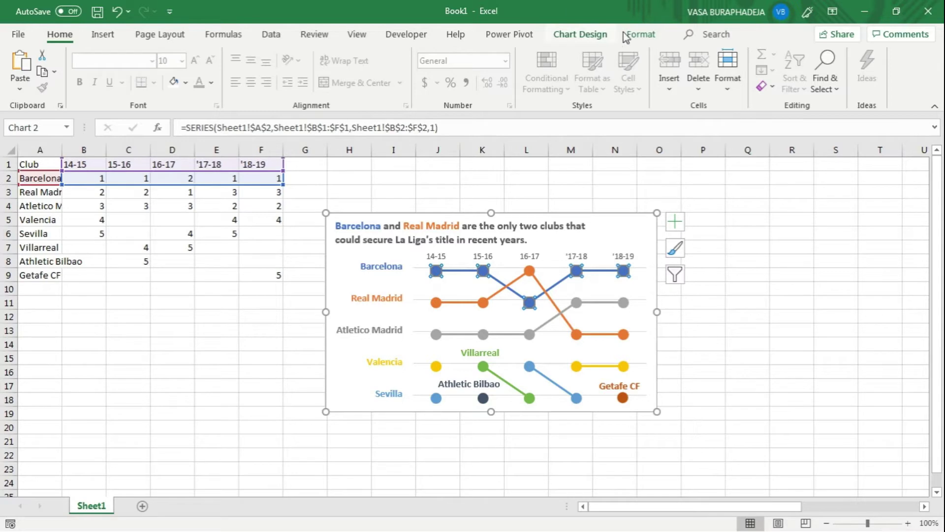
Step: Add centred data labels to the Barcelona and Real Madrid series markers
left_click(645, 36)
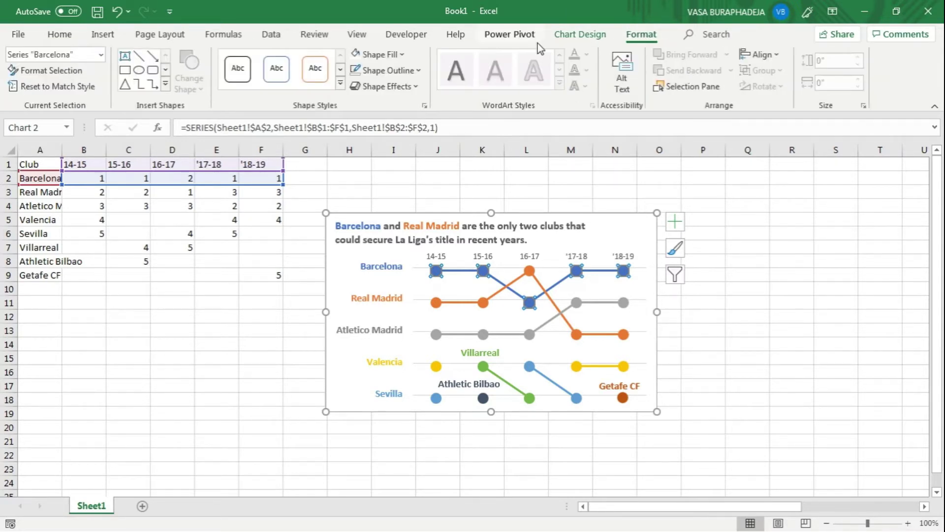
left_click(598, 35)
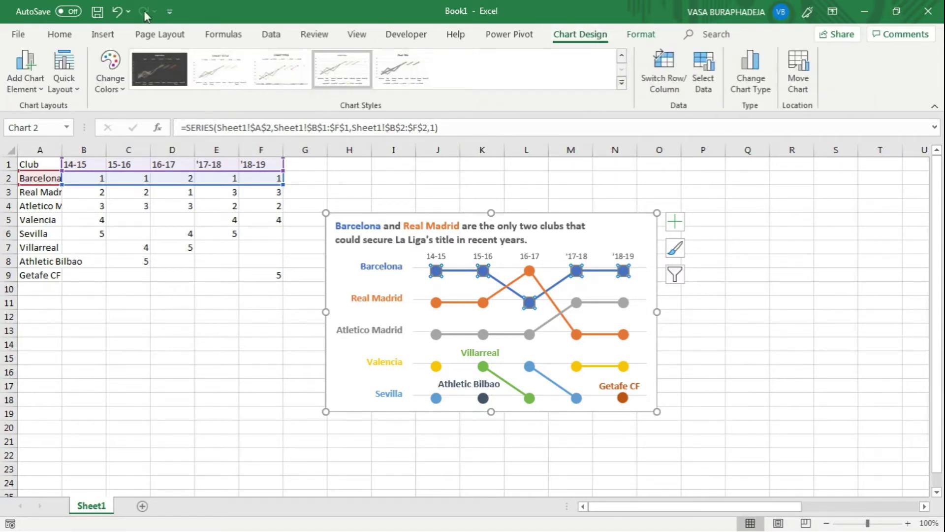
left_click(29, 81)
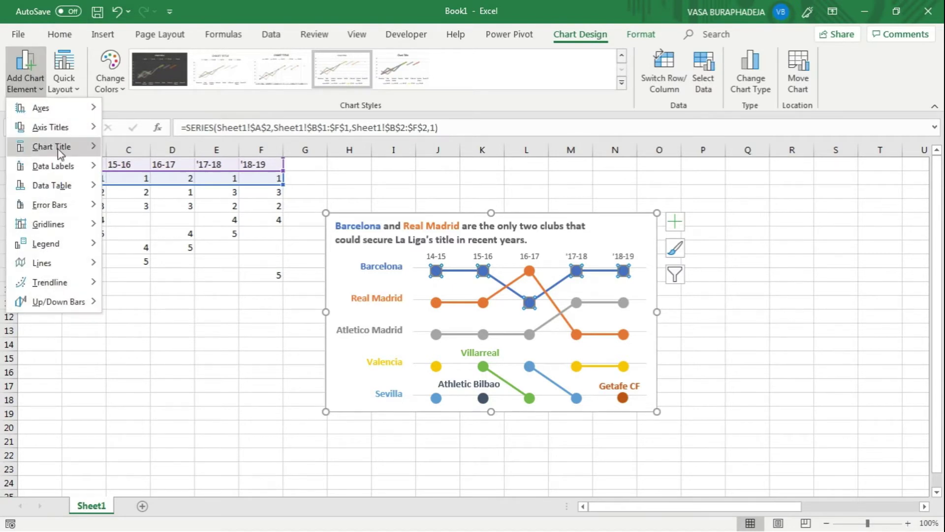
mouse_move(59, 166)
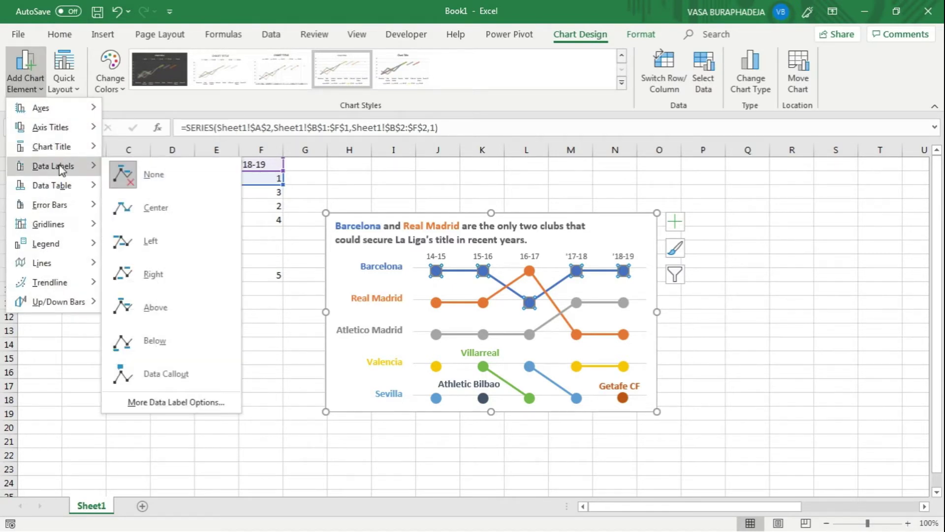
left_click(150, 209)
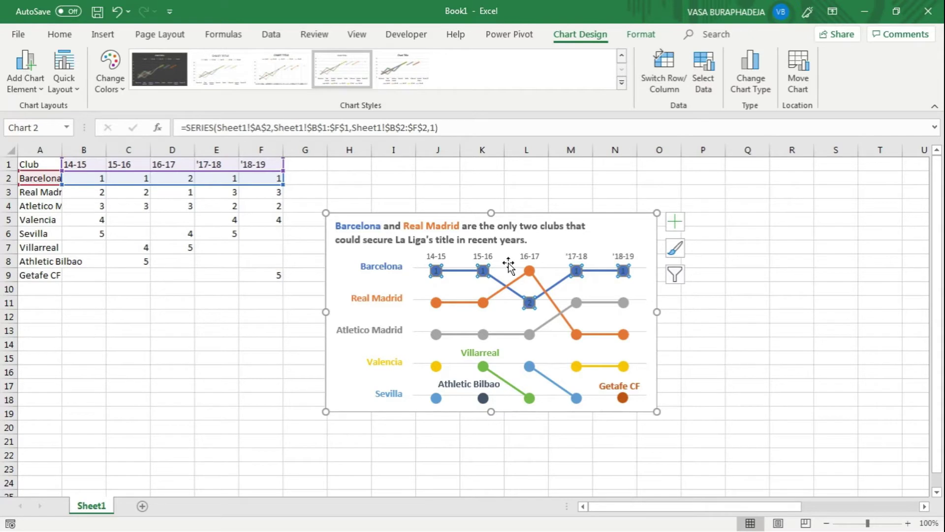
left_click(433, 303)
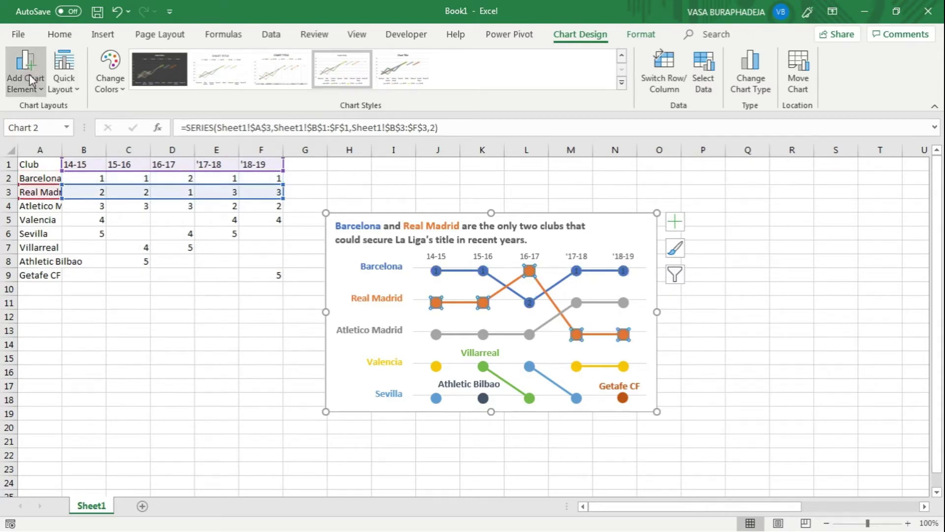
left_click(25, 86)
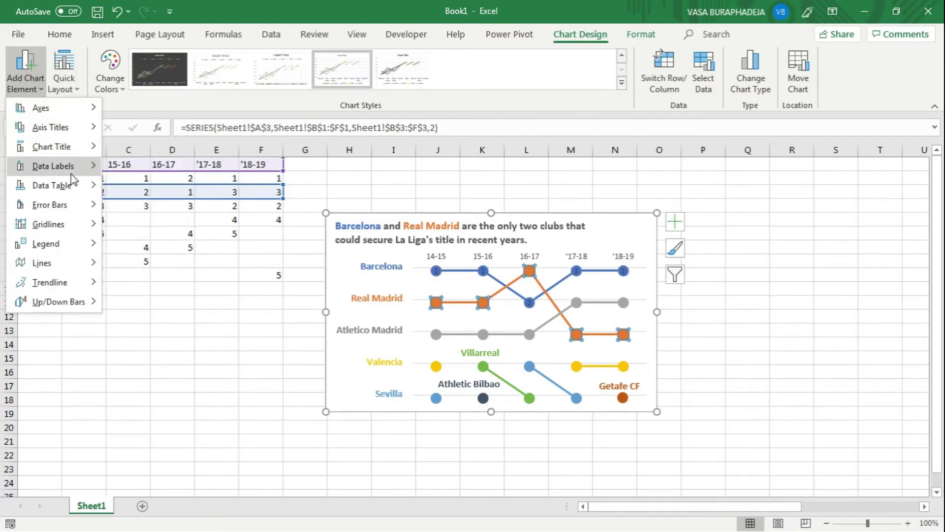
mouse_move(71, 174)
left_click(146, 220)
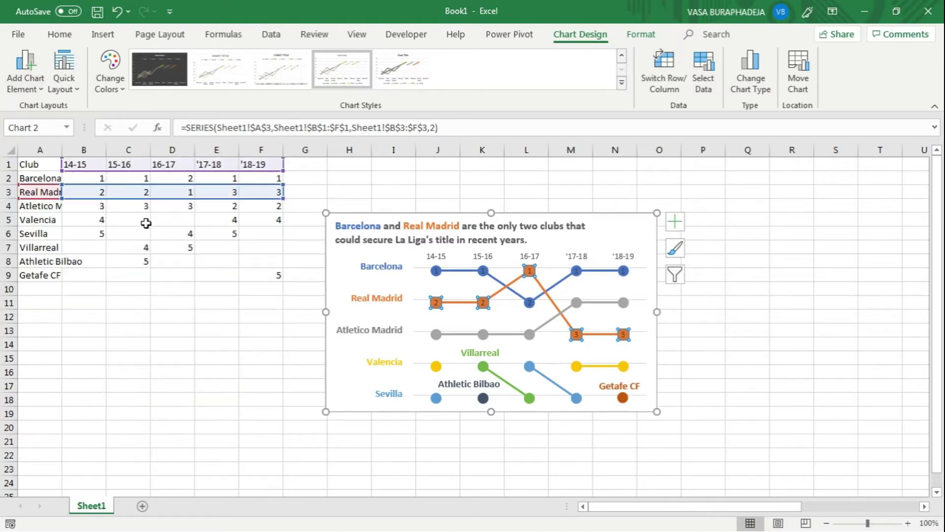
Step: Add centred data labels to the Atletico Madrid, Valencia and Villarreal markers
left_click(436, 335)
left_click(25, 82)
mouse_move(68, 166)
left_click(166, 210)
left_click(436, 366)
left_click(25, 81)
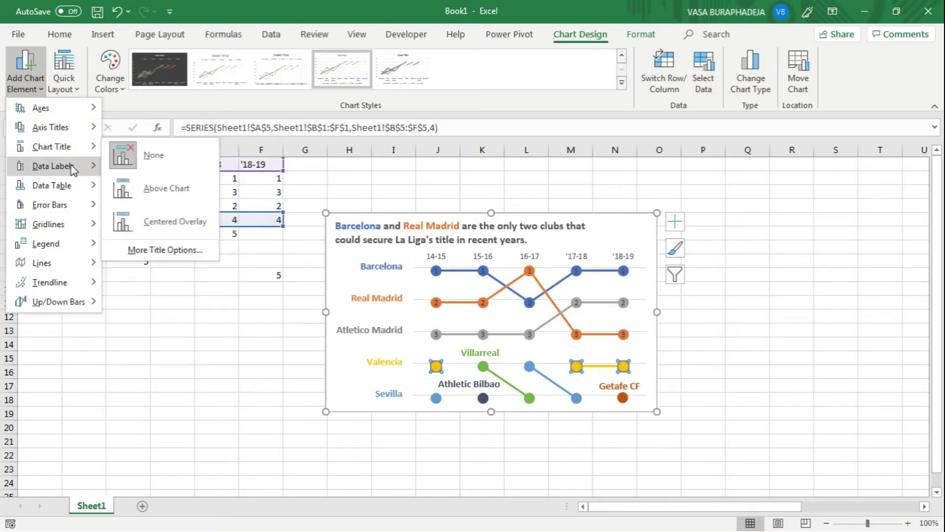
left_click(157, 207)
left_click(483, 367)
left_click(25, 81)
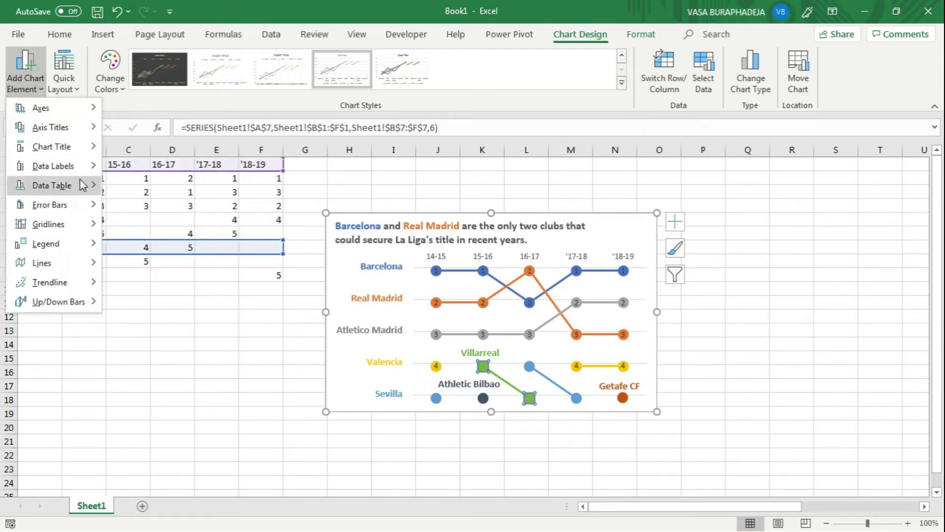
left_click(157, 210)
Step: Add centred rank labels to the Sevilla, Athletic Bilbao and Getafe CF markers
left_click(436, 398)
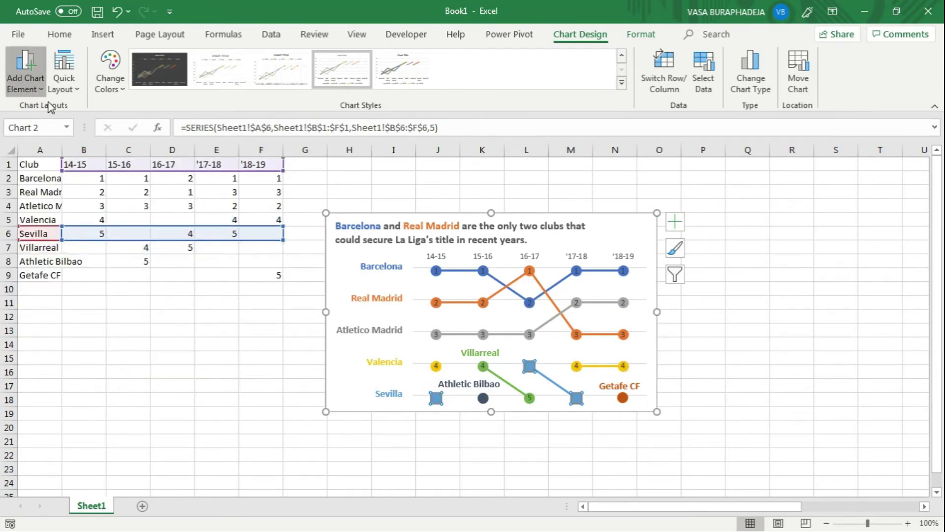
left_click(25, 81)
left_click(158, 211)
left_click(483, 398)
left_click(33, 88)
left_click(158, 211)
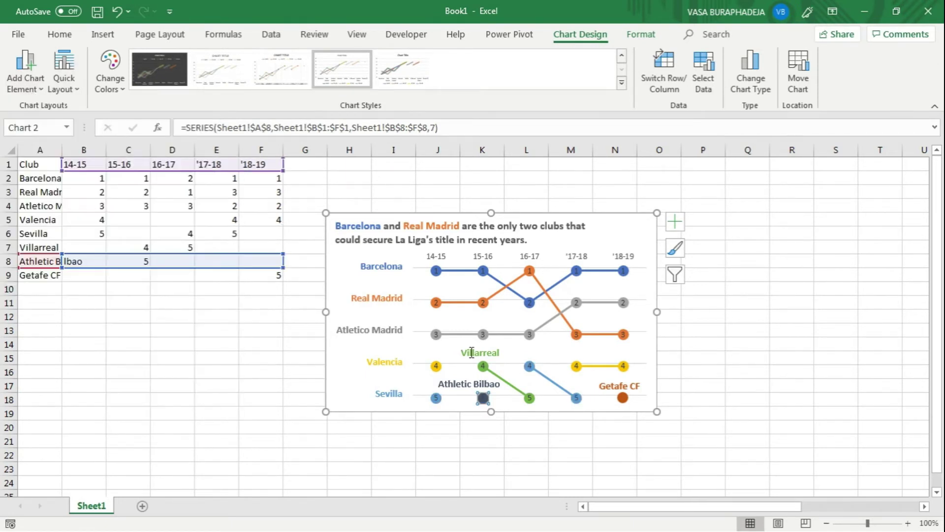
left_click(623, 398)
left_click(22, 86)
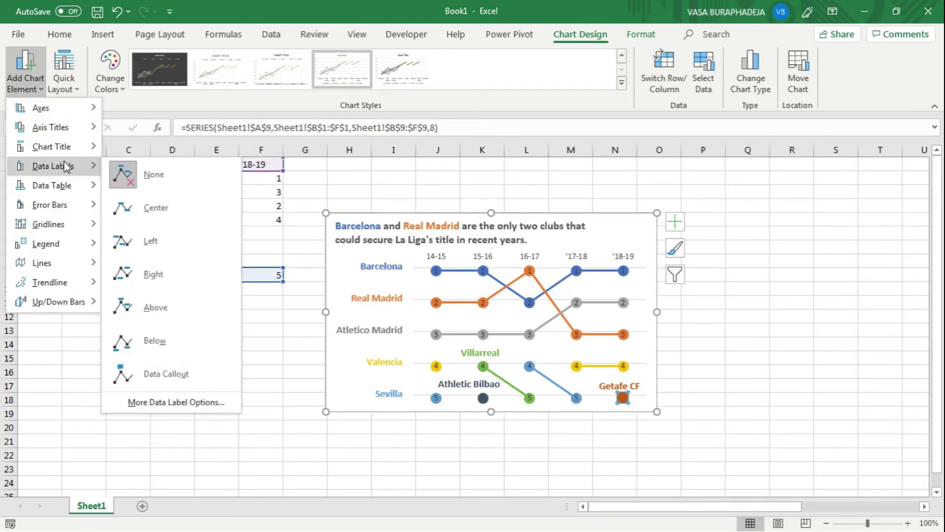
left_click(147, 205)
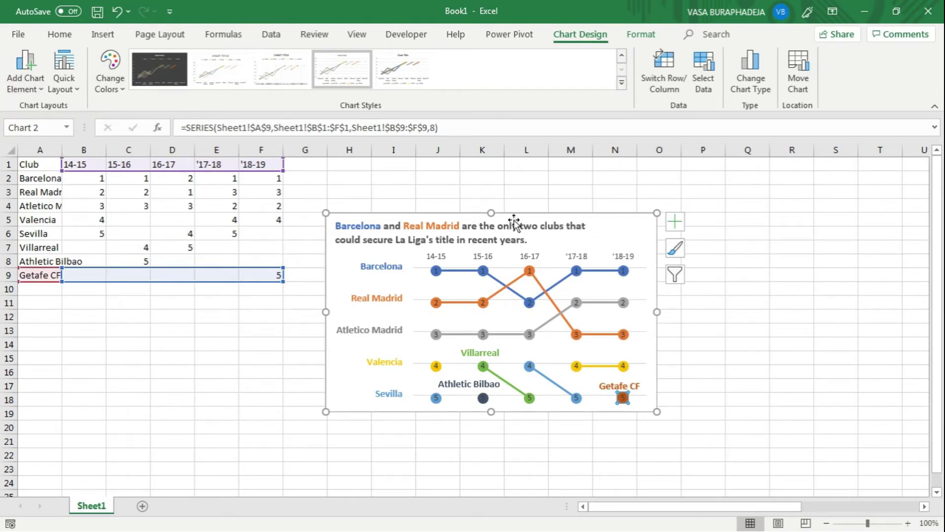
left_click(436, 271)
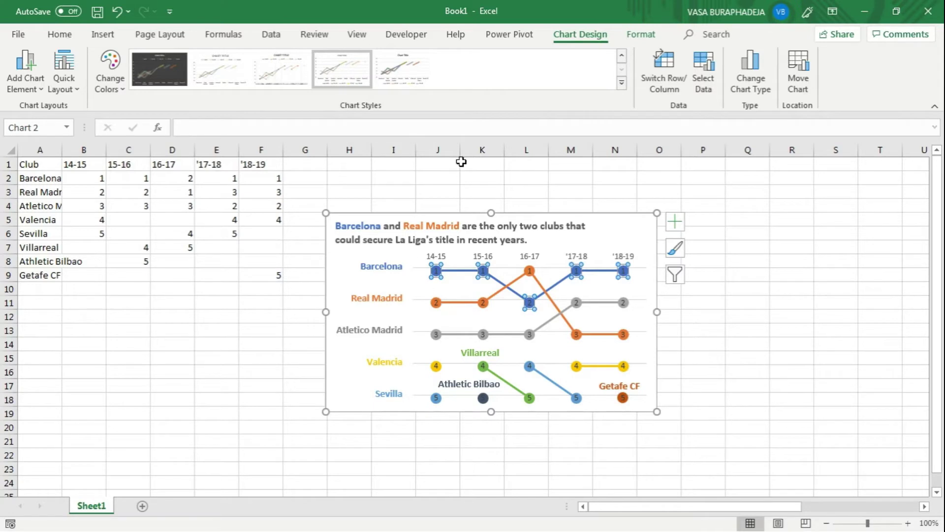
right_click(453, 275)
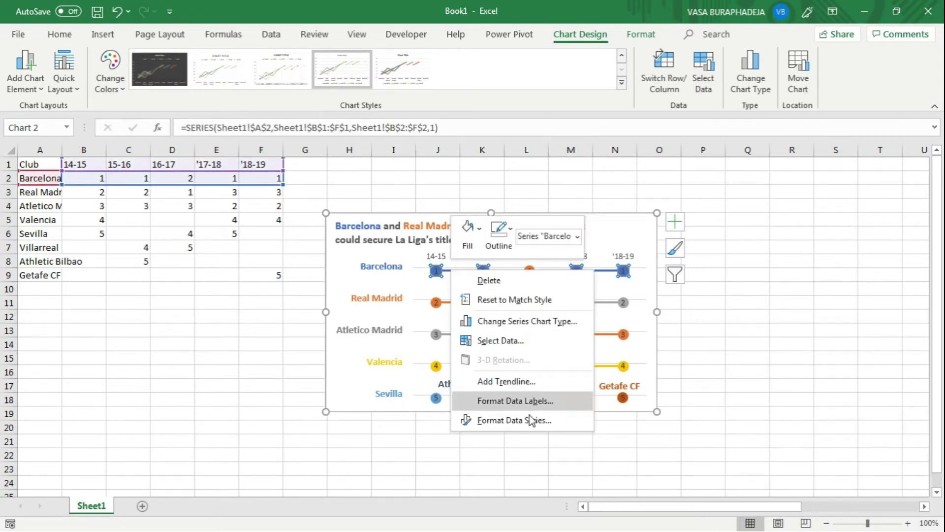
Step: Open the Format pane and choose Series "Barcelona" Data Labels from the chart-element list
right_click(408, 283)
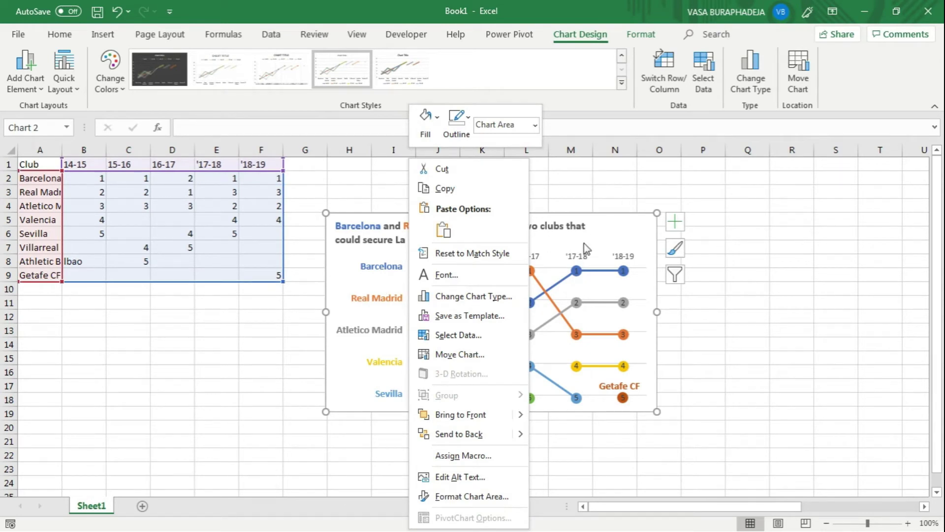
left_click(503, 496)
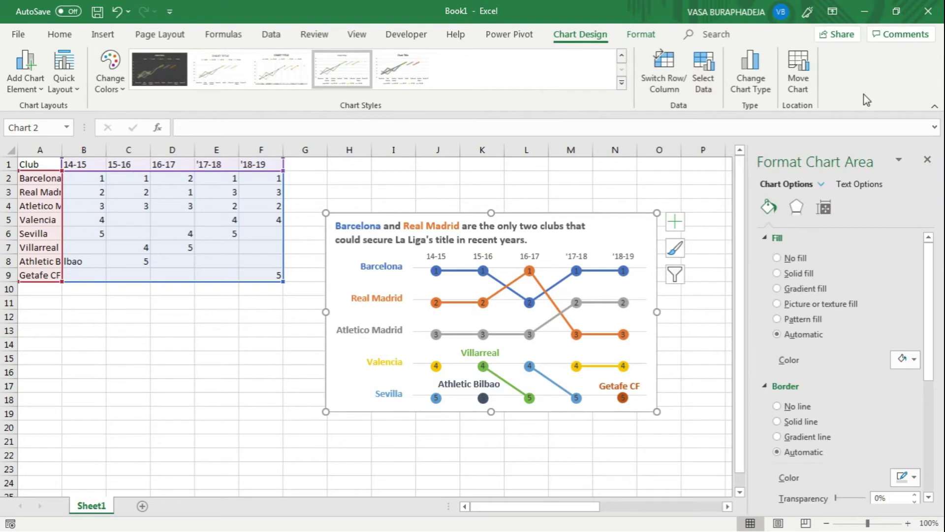
left_click(463, 277)
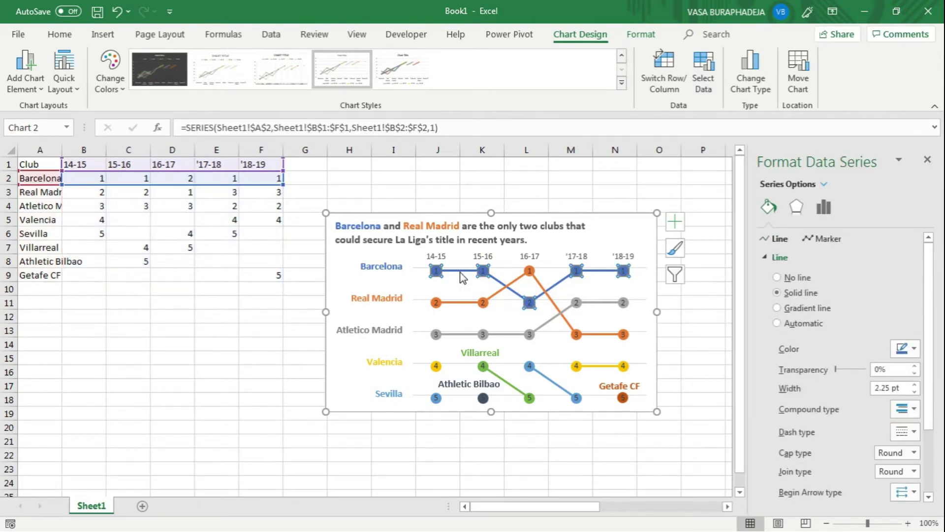
left_click(824, 187)
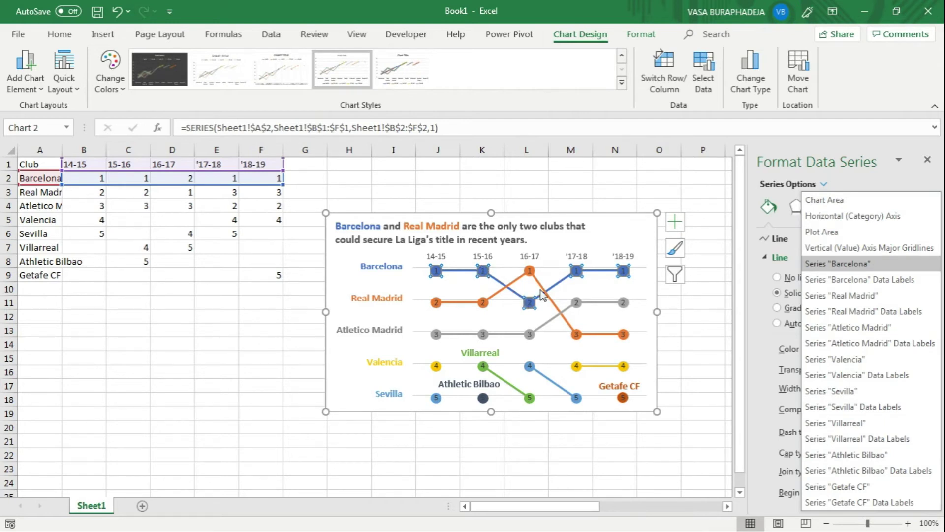
left_click(848, 281)
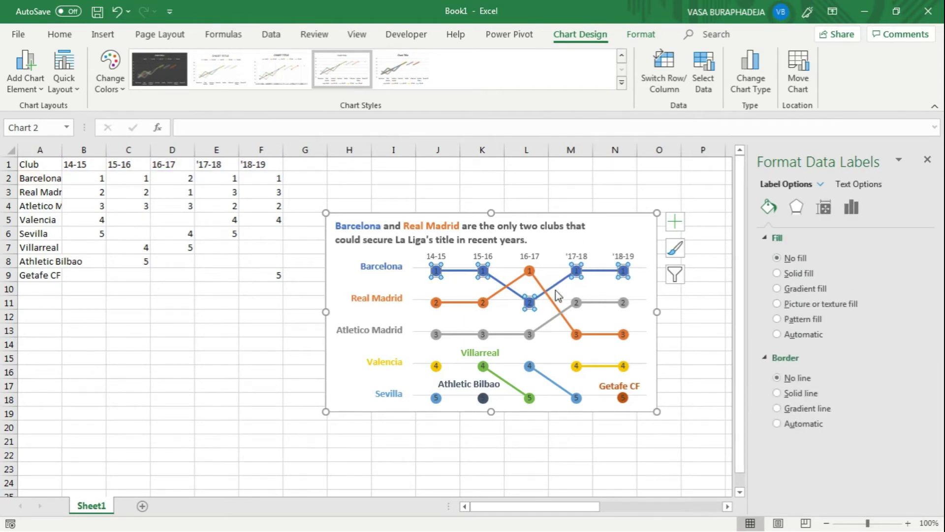
Step: Set the font colour of Barcelona's rank numbers to white
left_click(59, 34)
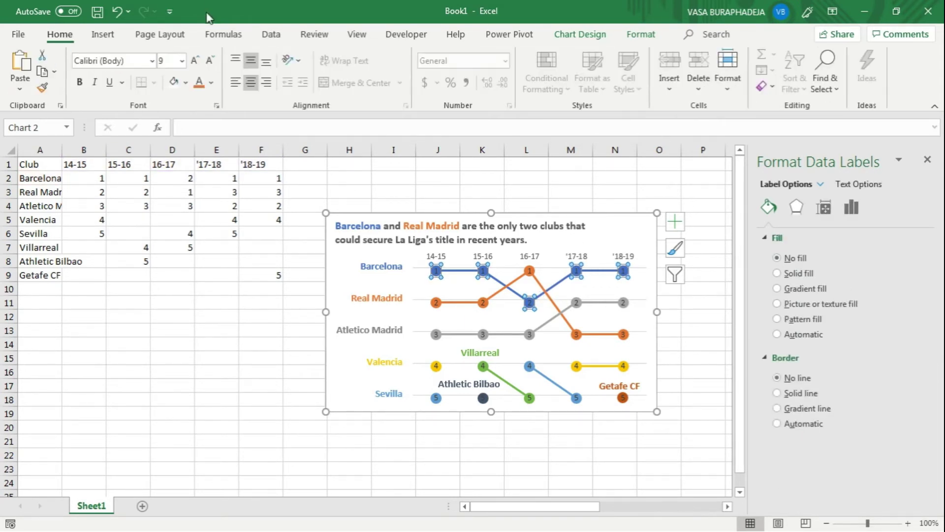
left_click(212, 82)
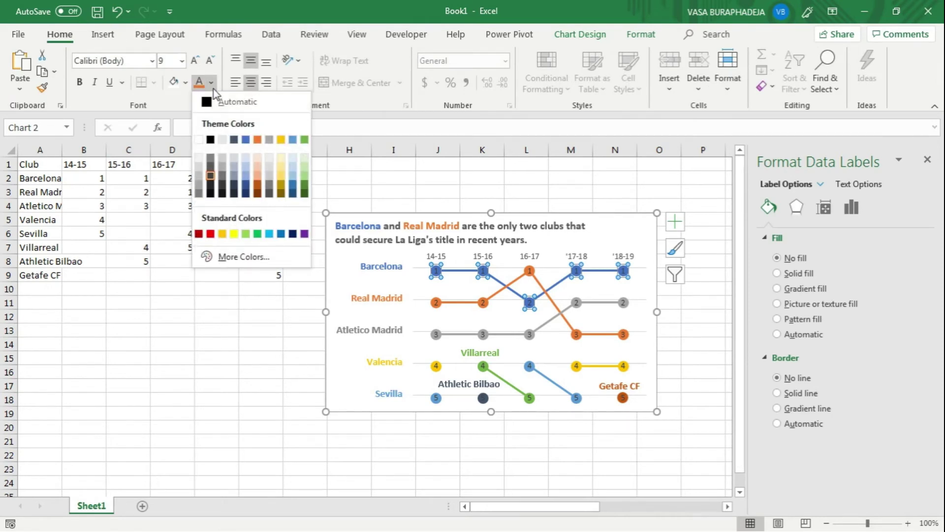
left_click(221, 140)
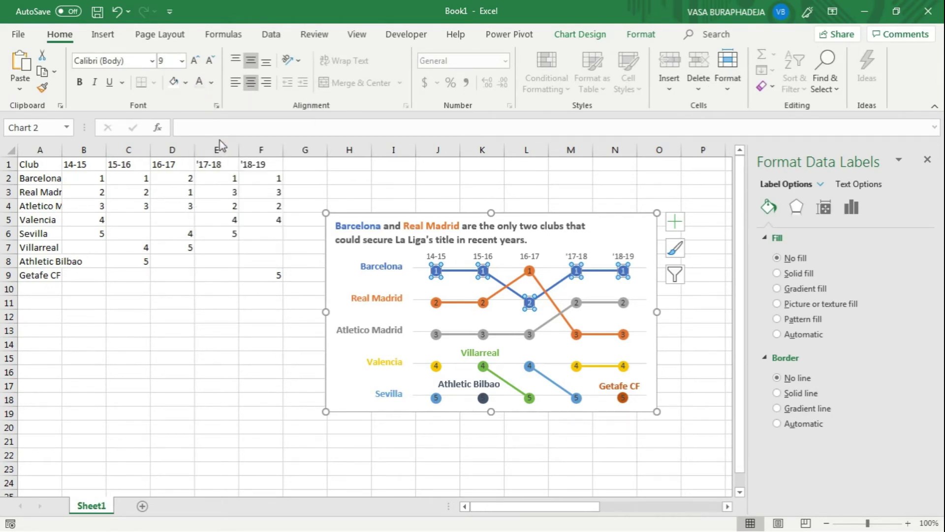
left_click(436, 302)
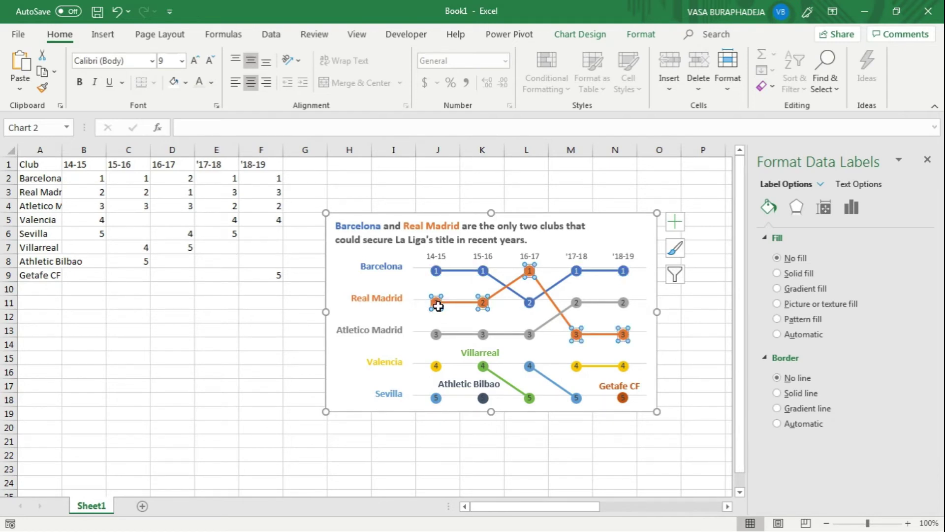
left_click(457, 308)
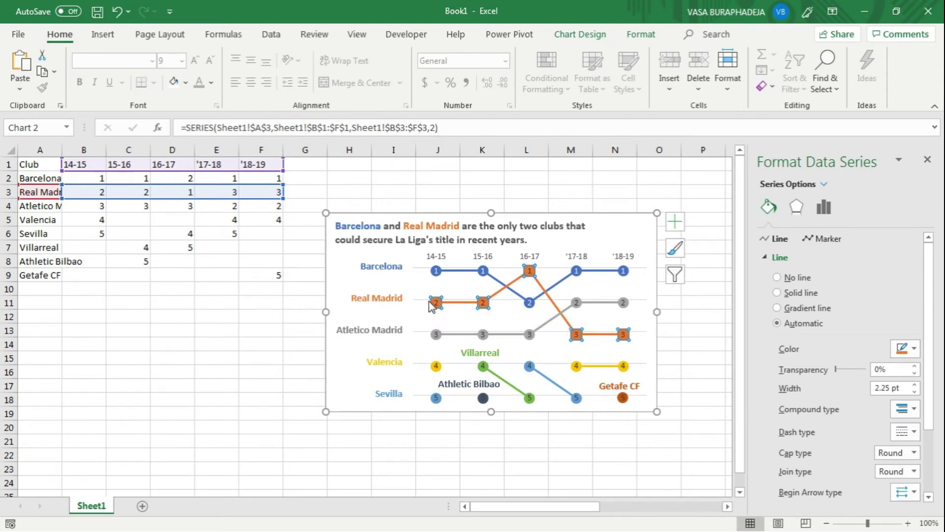
left_click(435, 302)
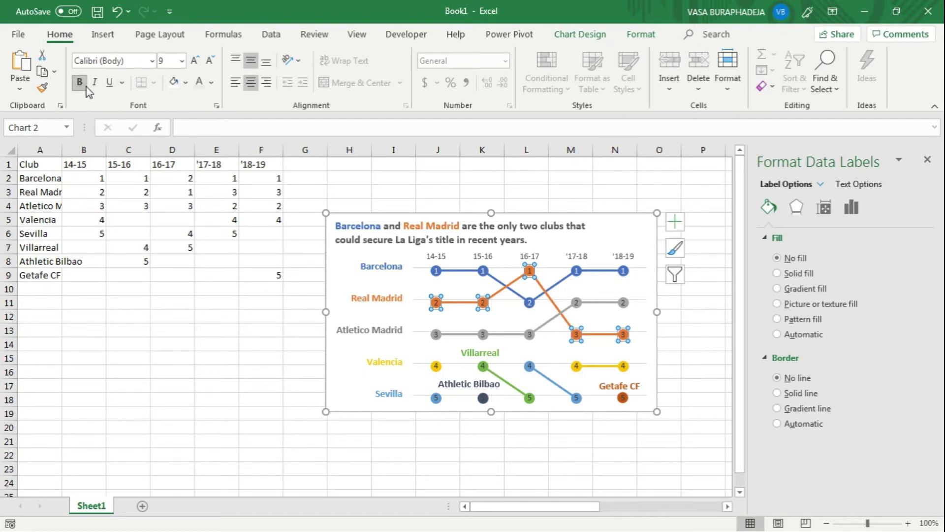
left_click(438, 270)
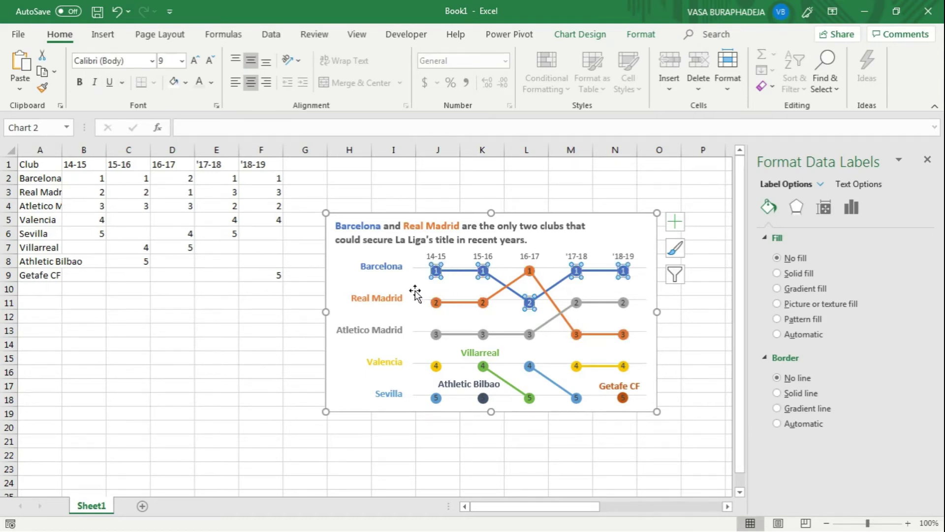
Step: Make the rank labels of Atletico Madrid, Valencia and Villarreal bold
left_click(435, 335)
left_click(79, 82)
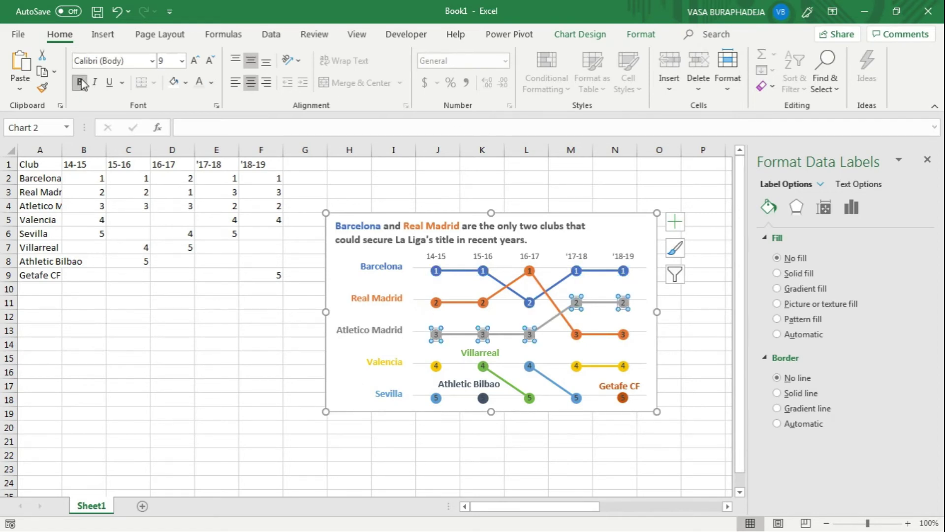
left_click(436, 366)
left_click(79, 81)
left_click(483, 366)
left_click(78, 83)
left_click(428, 363)
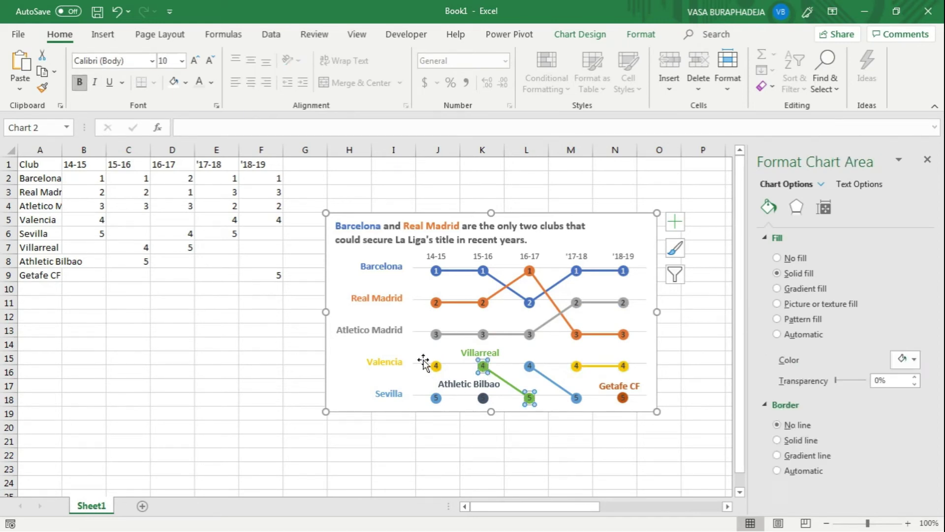
Step: Make the Sevilla rank numbers white and bold
left_click(436, 398)
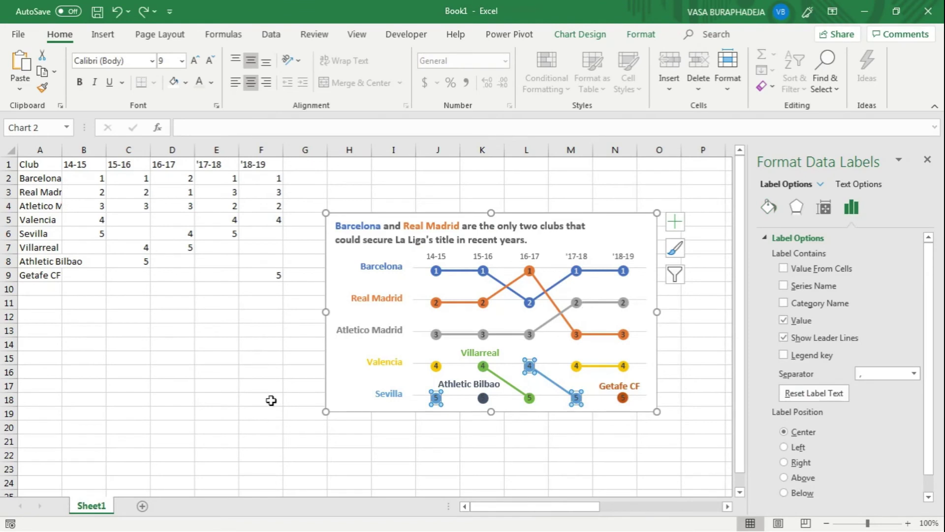
left_click(436, 397)
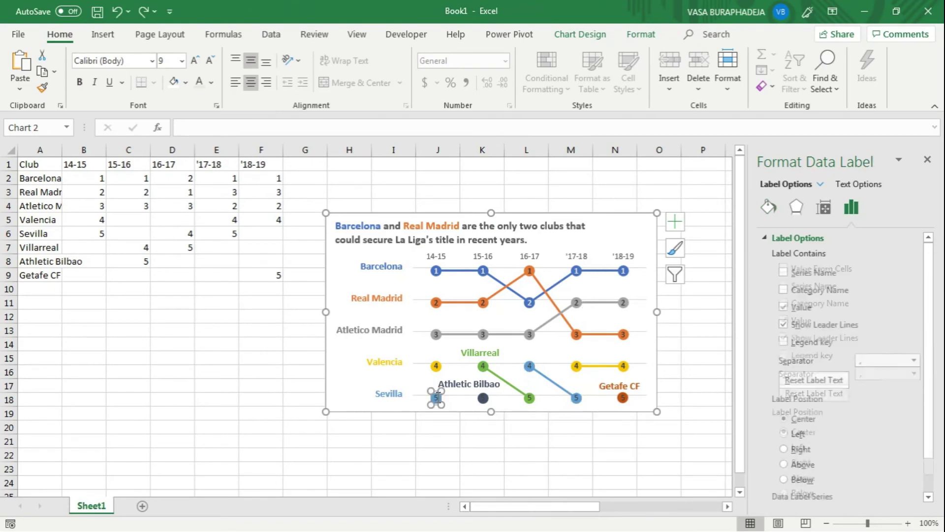
left_click(435, 420)
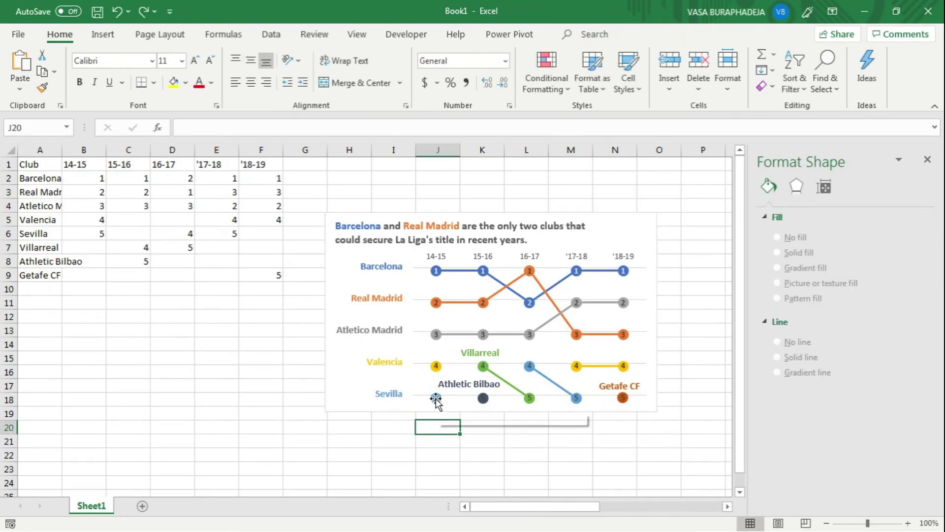
left_click(436, 398)
left_click(201, 83)
left_click(79, 82)
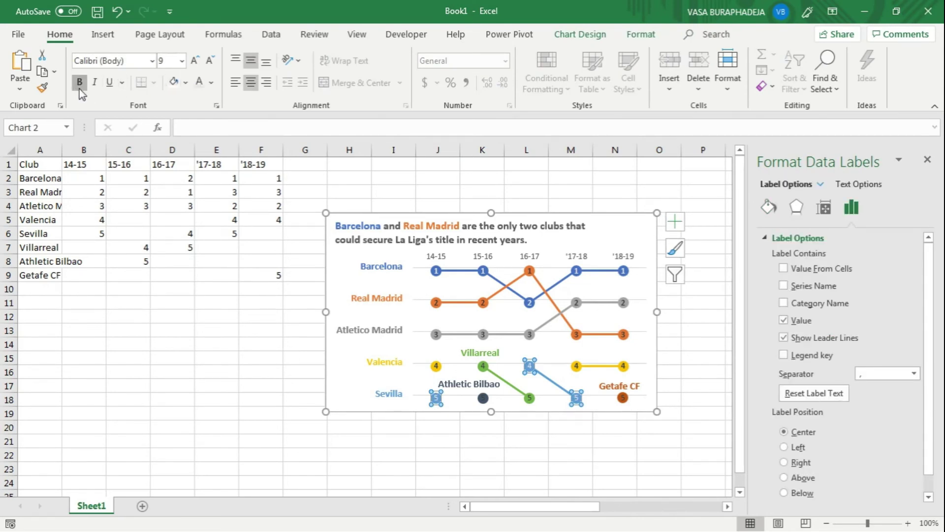
left_click(483, 398)
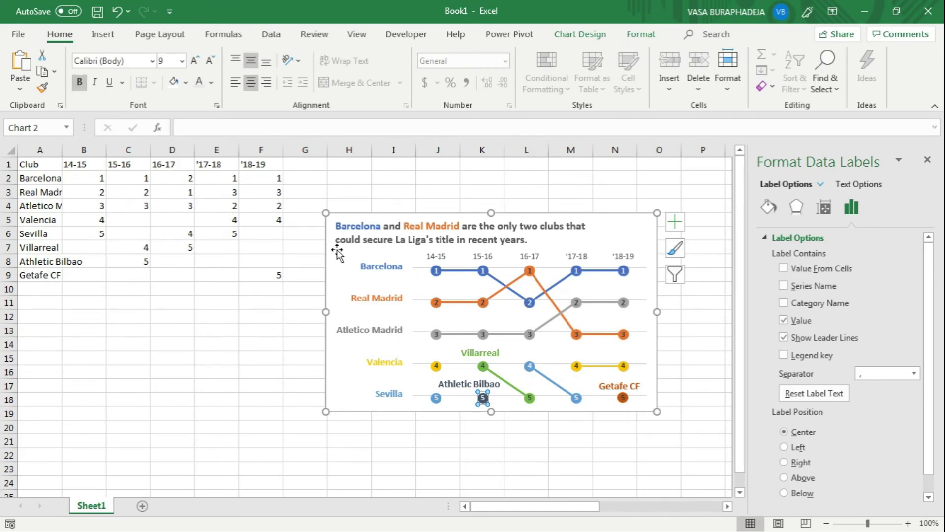
left_click(282, 276)
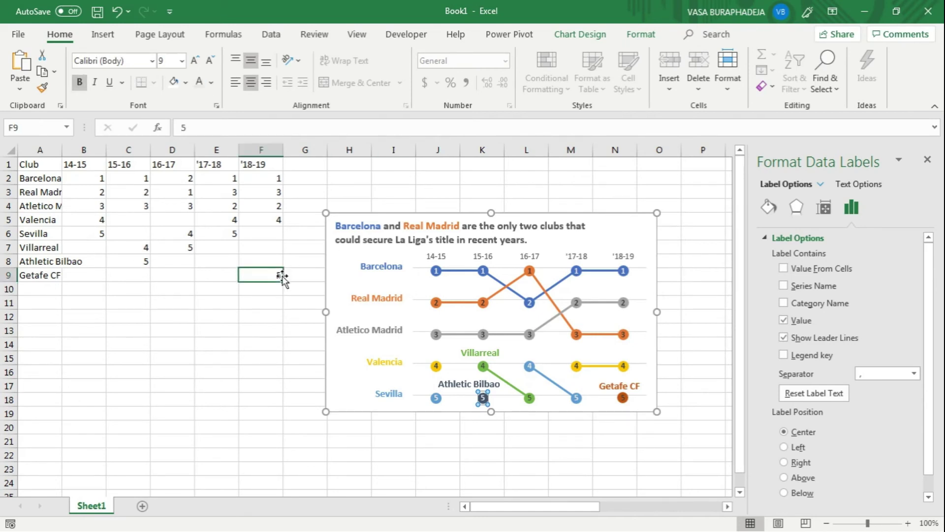
Step: Select all Getafe CF data labels via the element list and make them bold and white
left_click(622, 397)
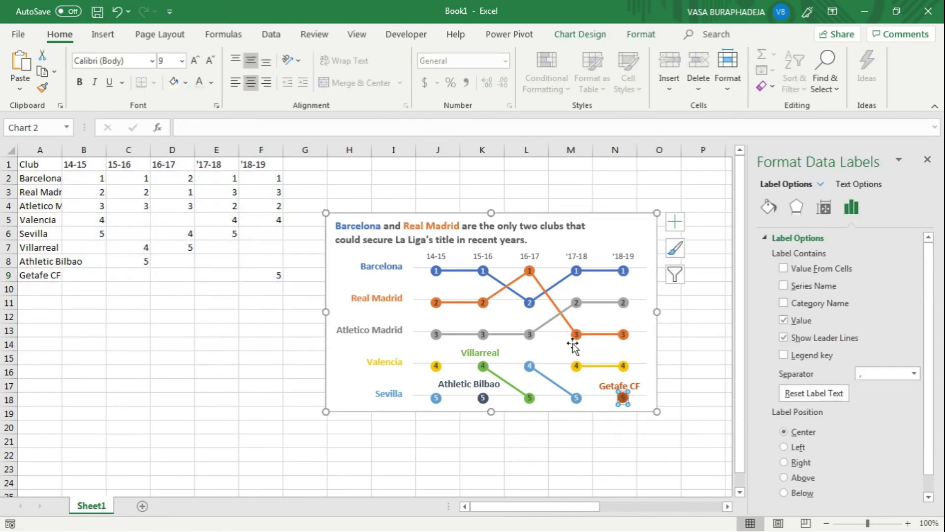
left_click(820, 185)
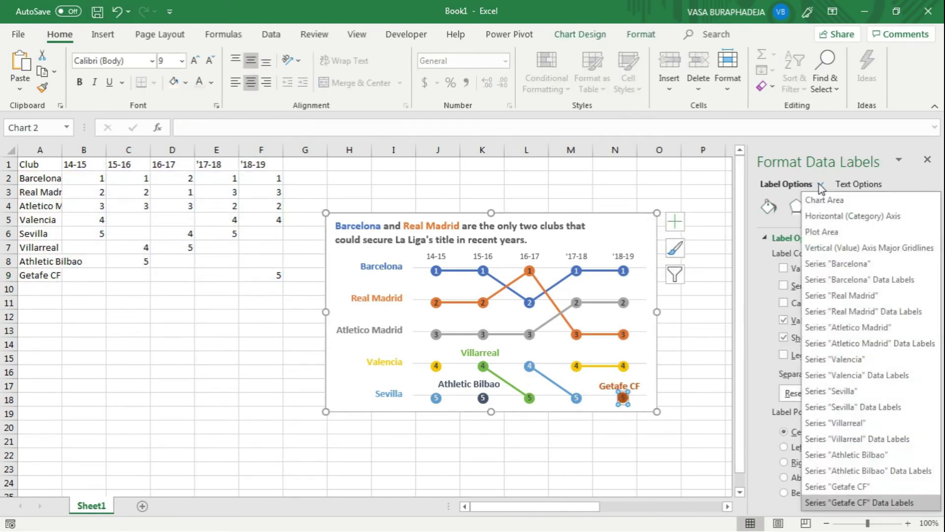
left_click(843, 496)
left_click(80, 82)
left_click(198, 82)
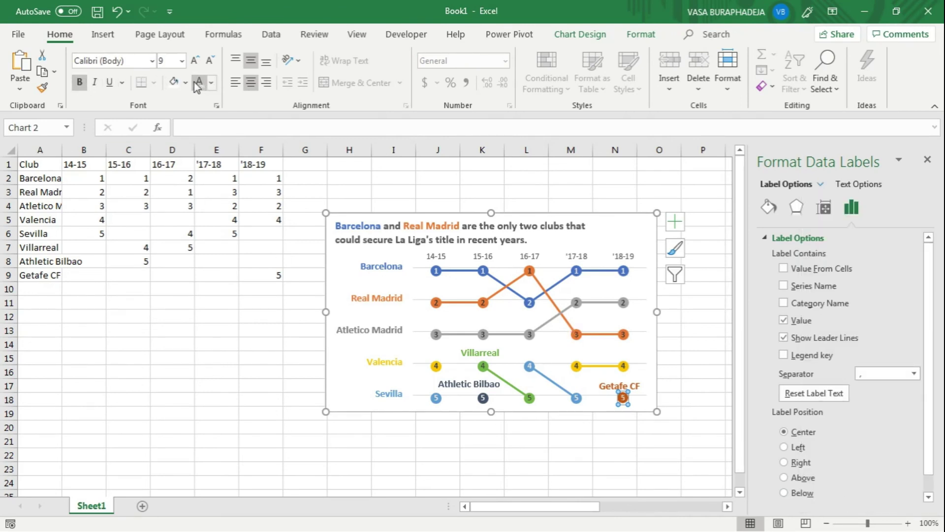
left_click(307, 355)
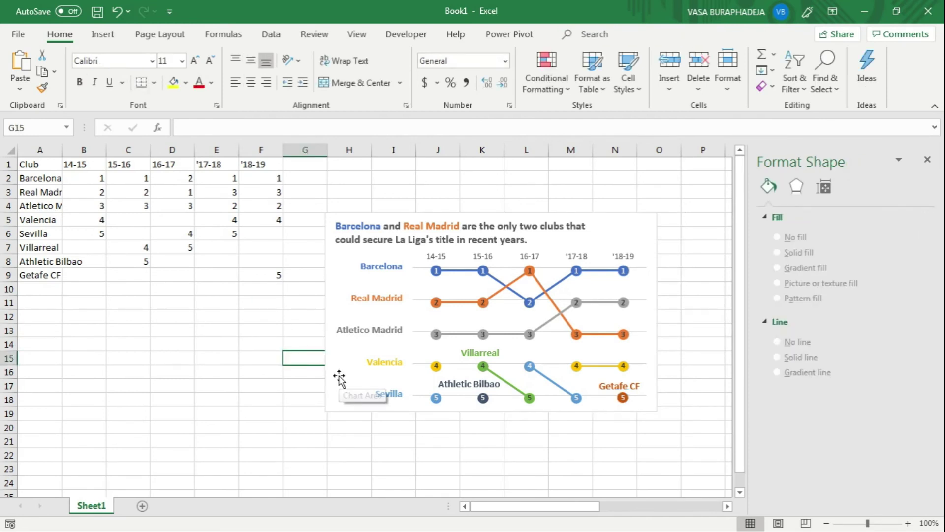
Step: Change the Barcelona club label's font colour from blue to dark red
left_click(279, 344)
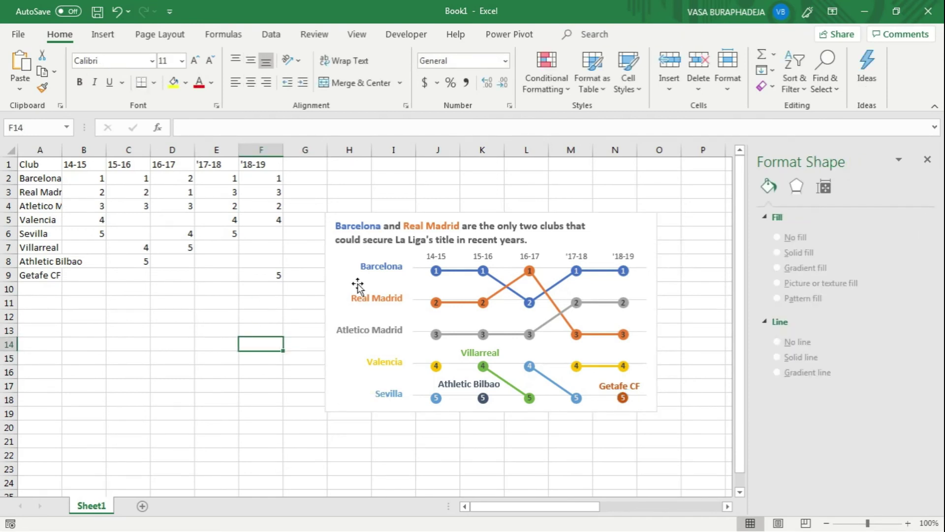
left_click(385, 266)
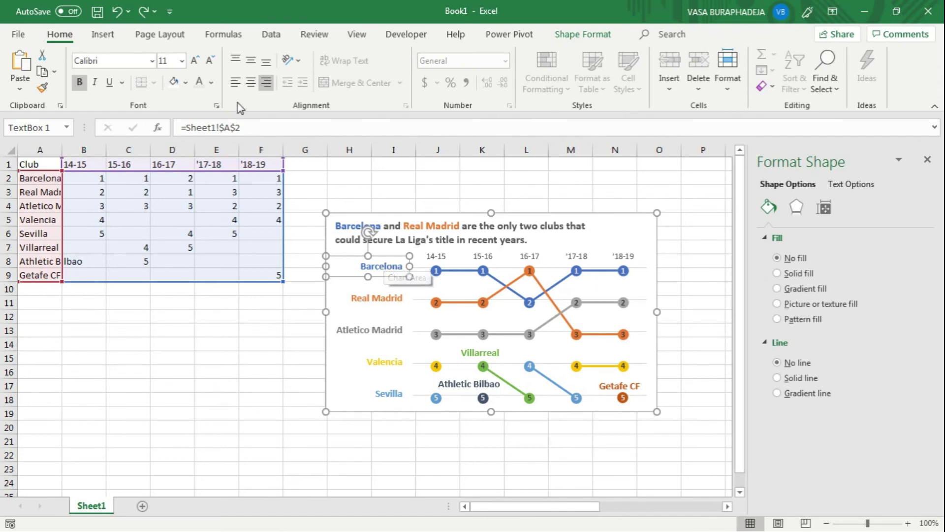
left_click(211, 82)
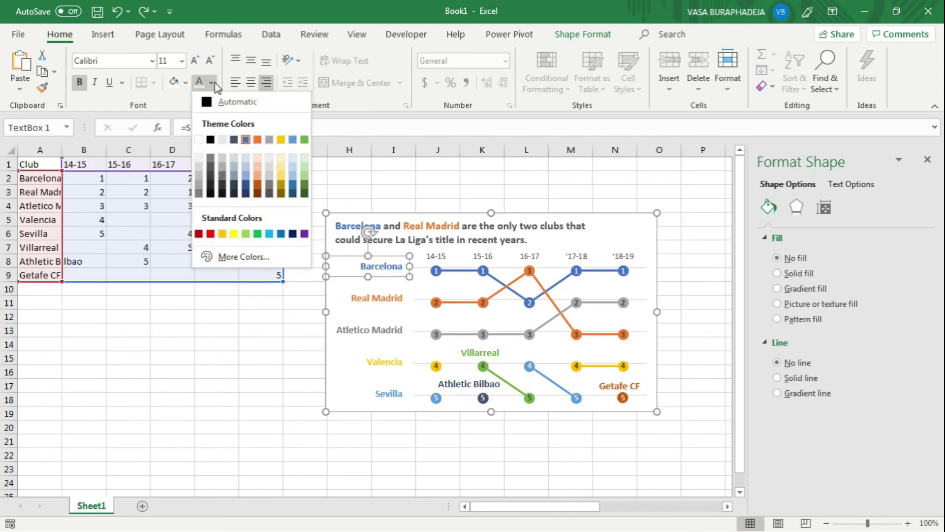
left_click(198, 233)
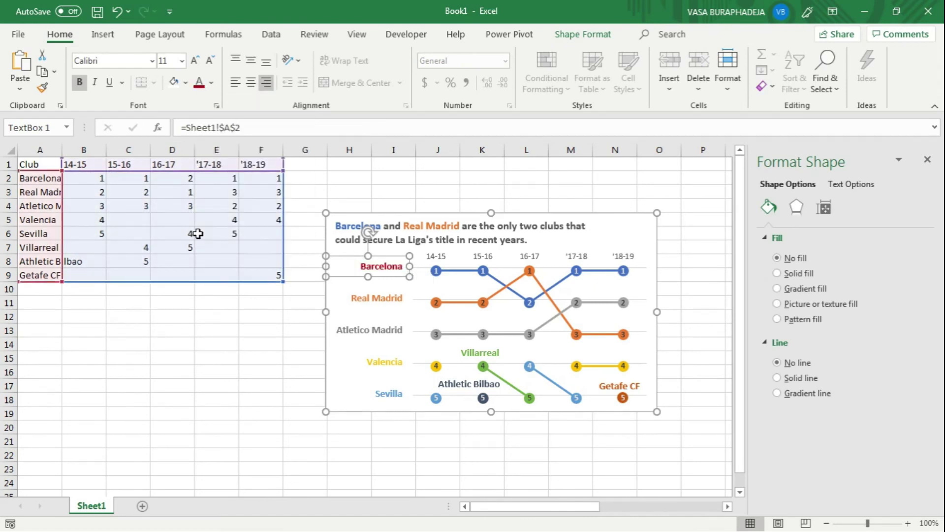
left_click(457, 271)
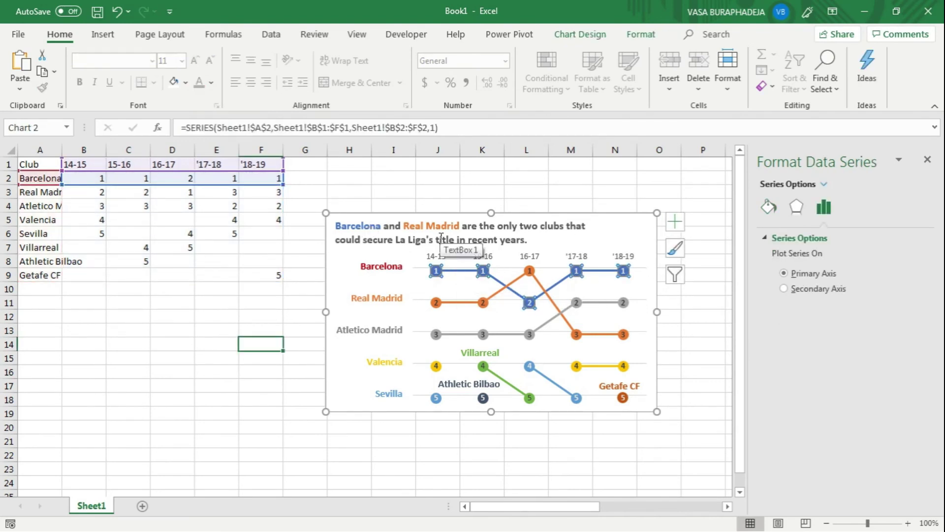
Step: Set the Barcelona series line colour and marker fill to dark red
left_click(769, 208)
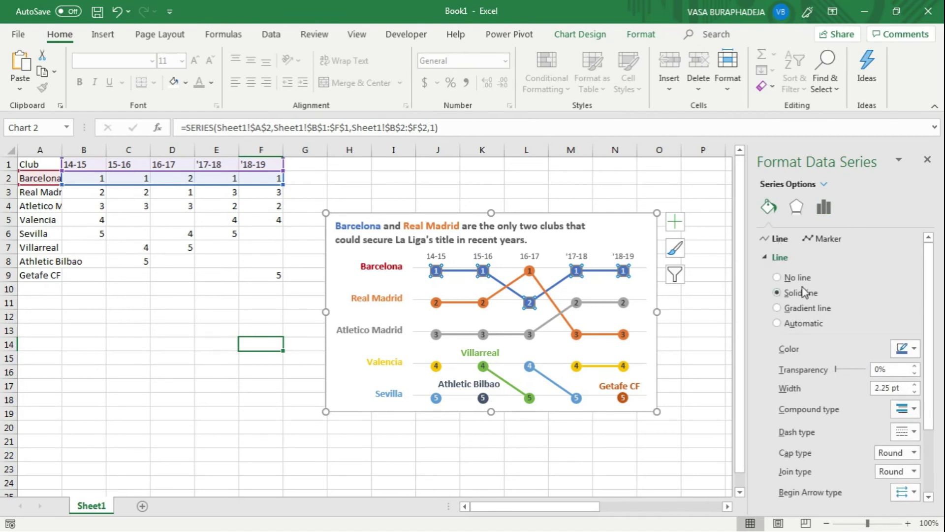
left_click(908, 348)
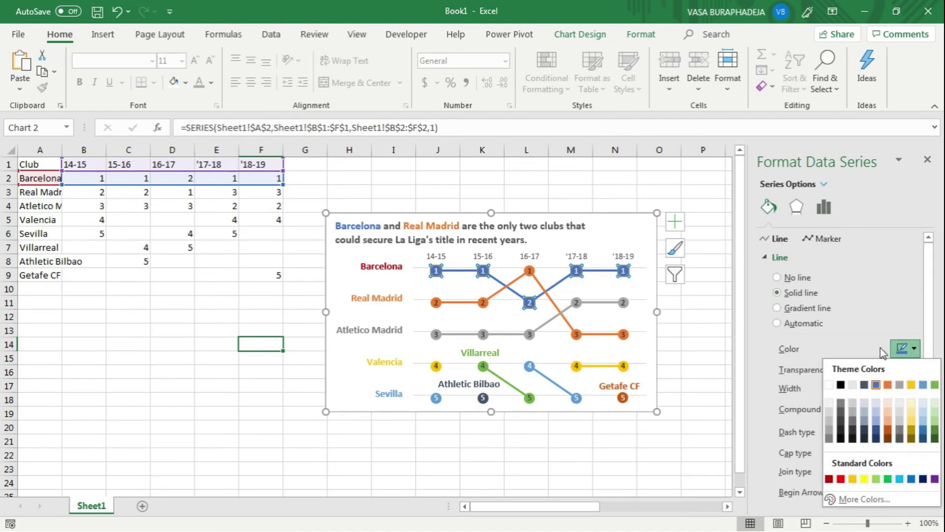
left_click(829, 479)
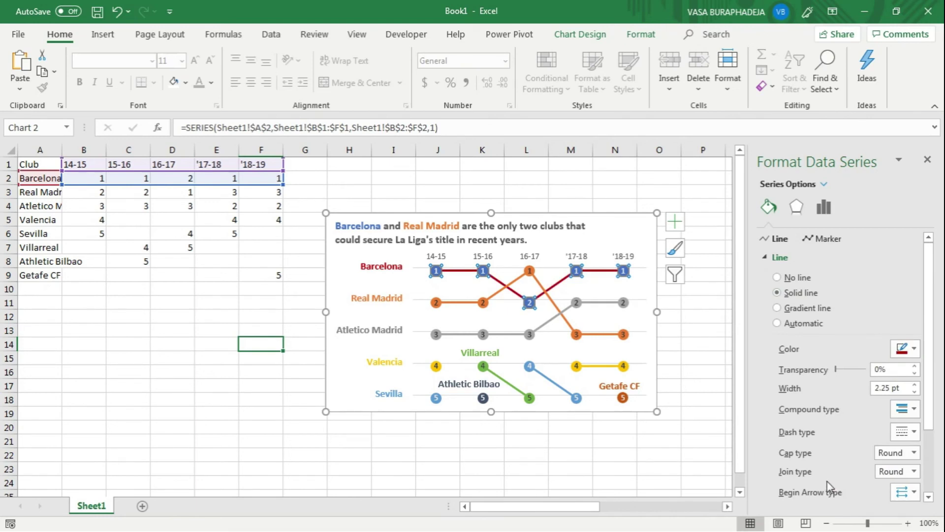
left_click(829, 238)
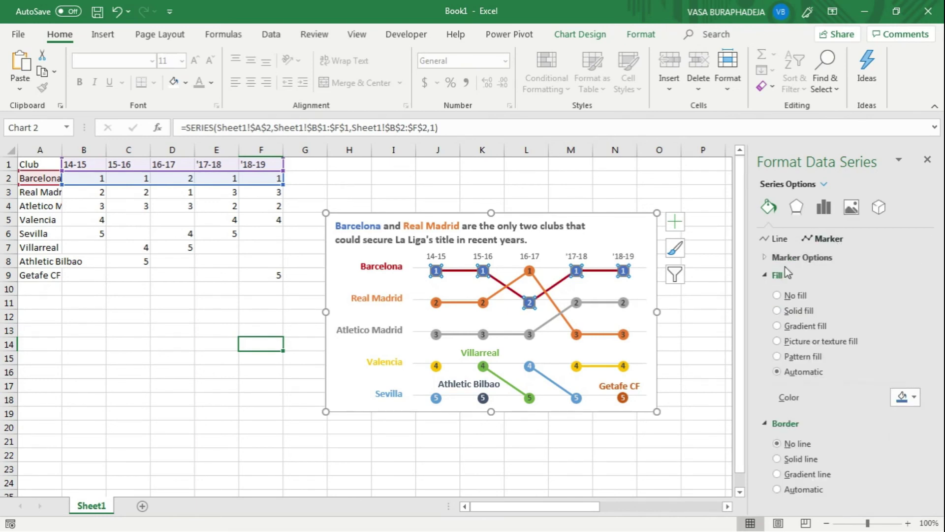
left_click(914, 399)
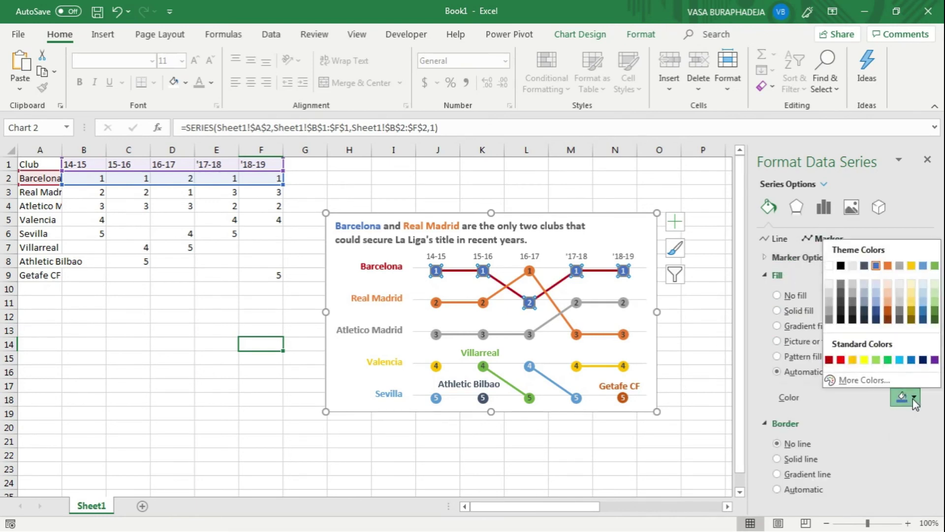
left_click(829, 361)
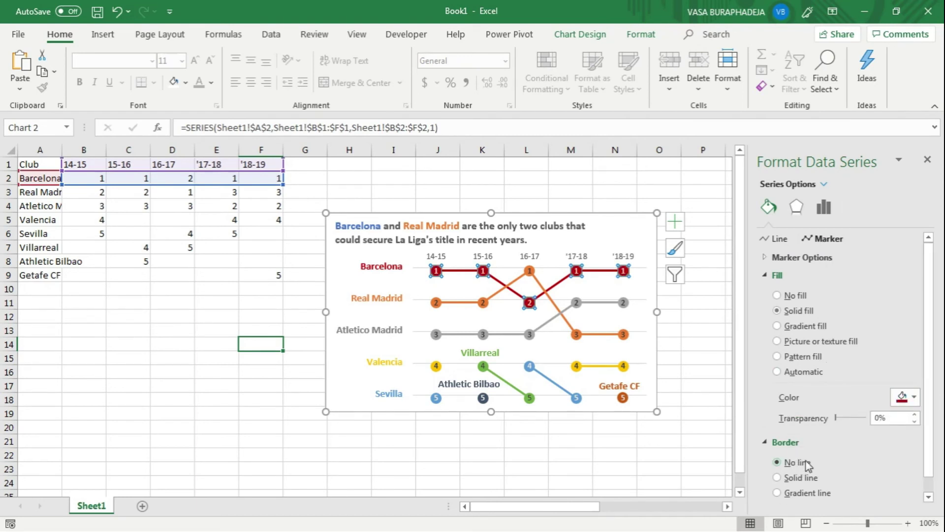
left_click(704, 304)
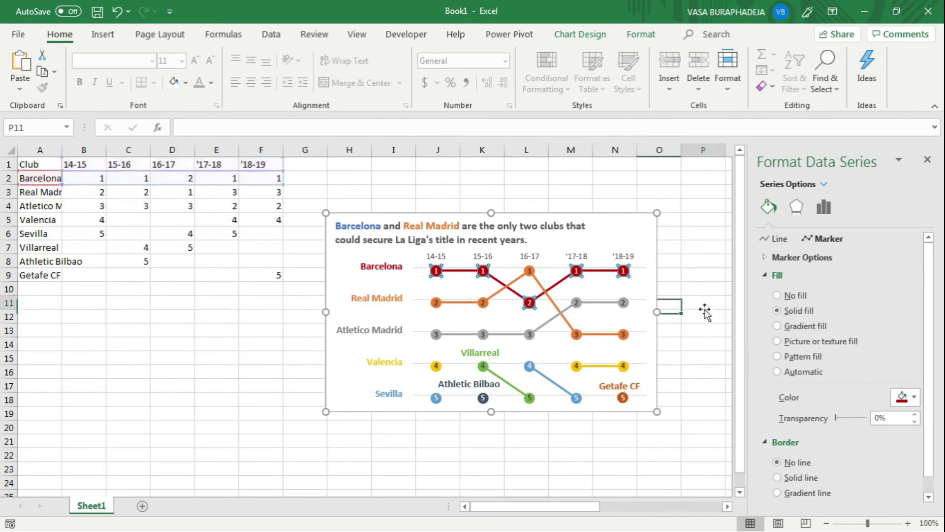
Step: Colour the word "Barcelona" in the chart headline red
left_click(343, 227)
double_click(364, 227)
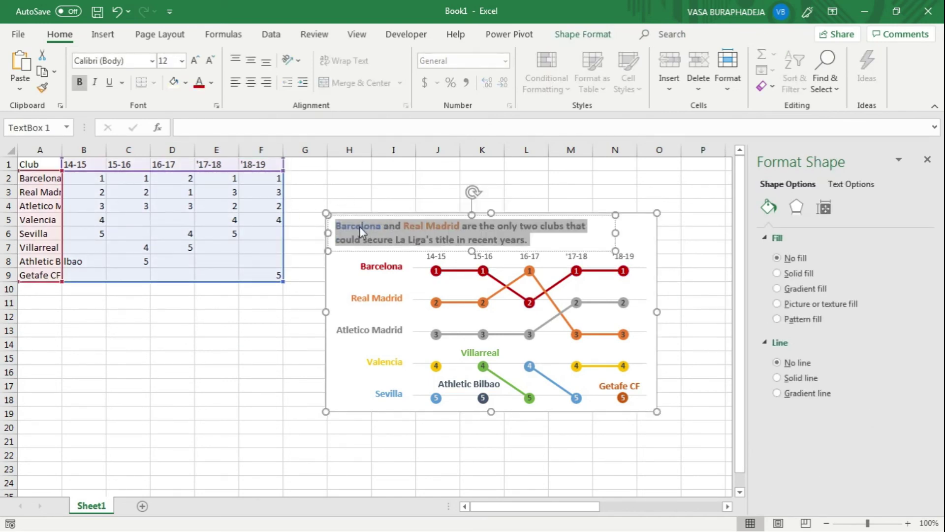
left_click(199, 87)
left_click(222, 384)
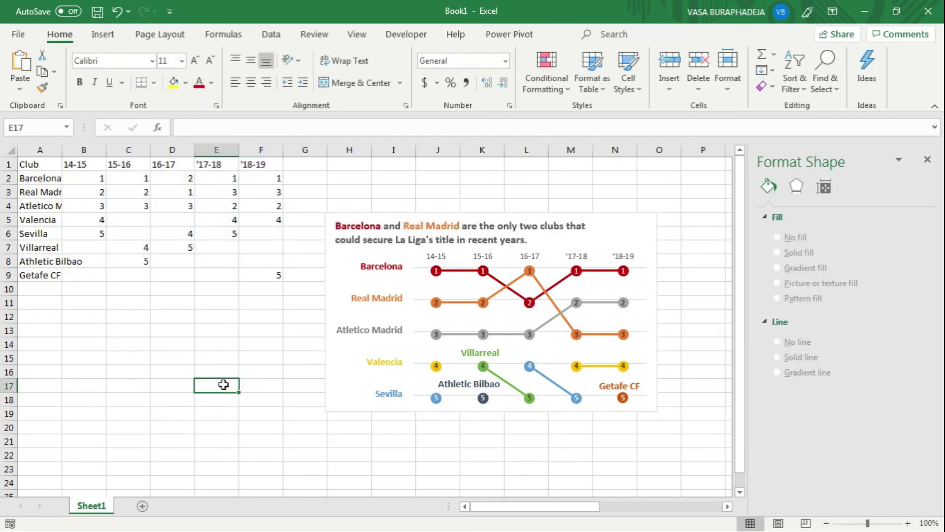
left_click(219, 372)
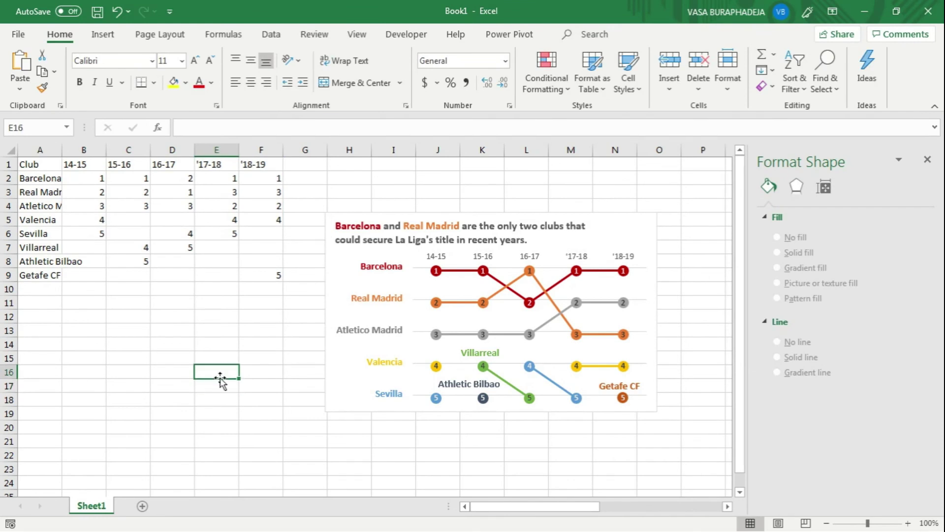